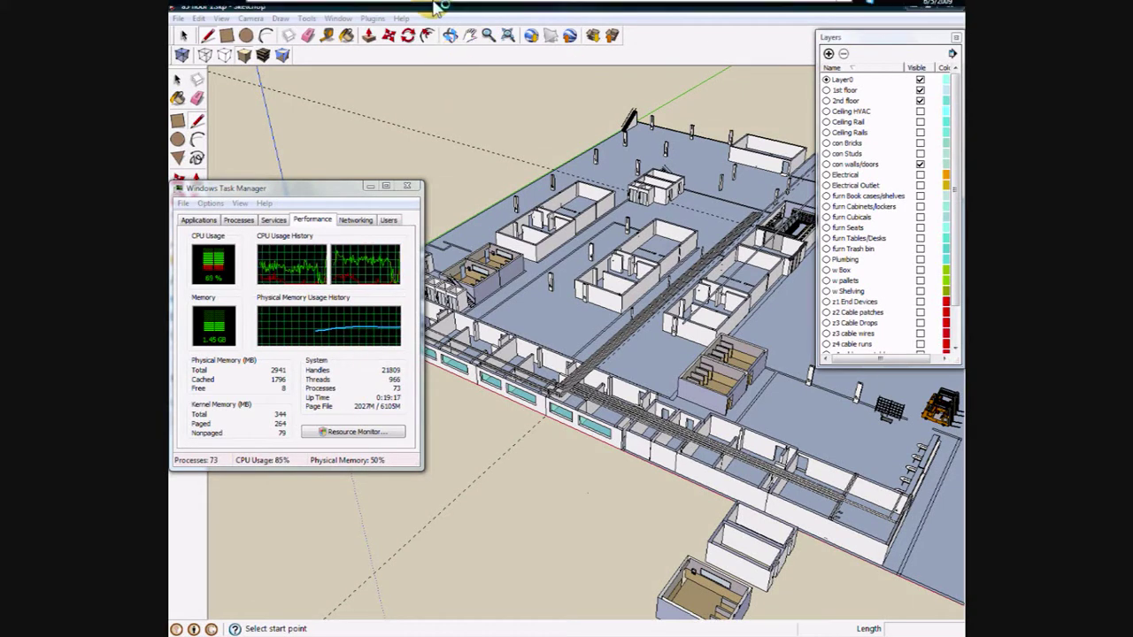
Start the class timer and move the Task Manager window down so more of the SketchUp building model shows.
{"action": "left_click", "coordinate": [354, 9]}
{"action": "left_click", "coordinate": [852, 614]}
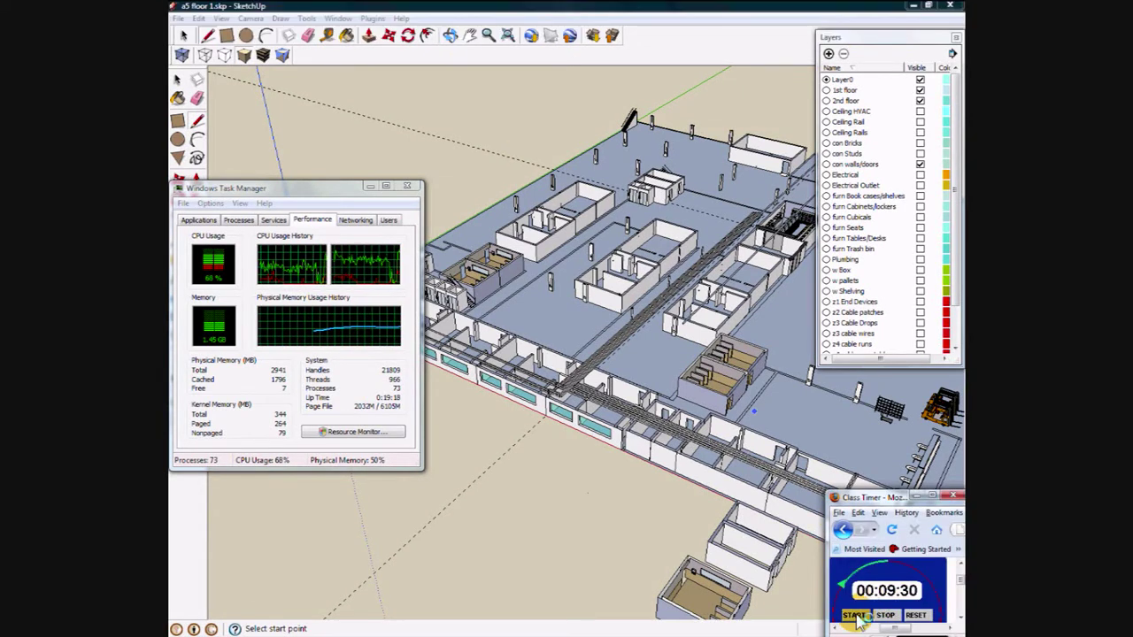
{"action": "left_click", "coordinate": [450, 36]}
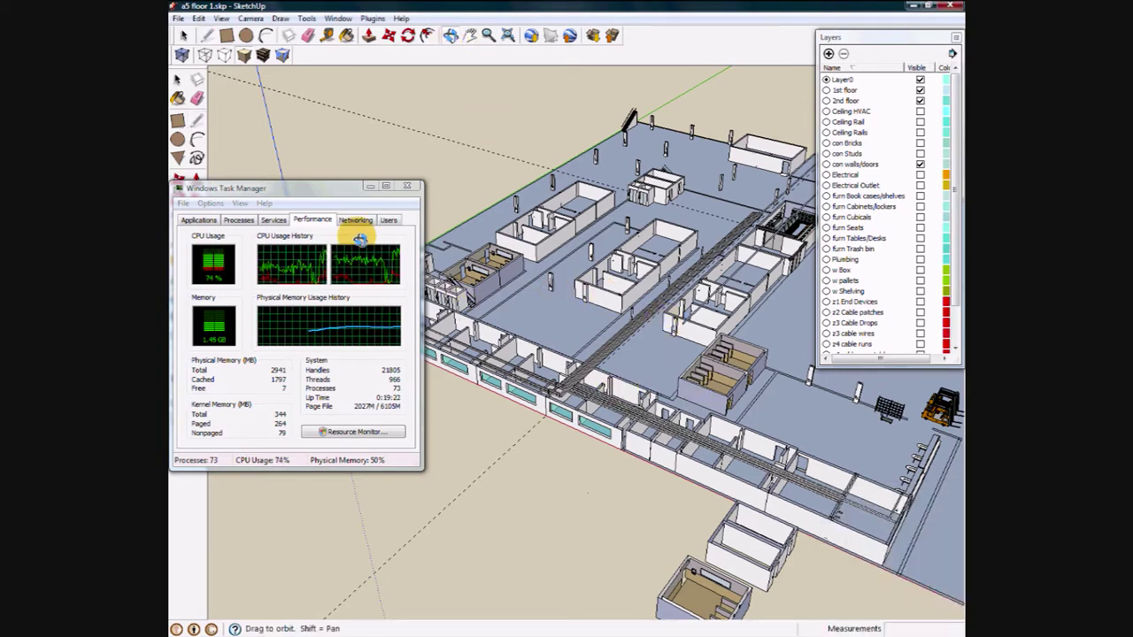
{"action": "left_click_drag", "start_coordinate": [339, 192], "coordinate": [356, 367]}
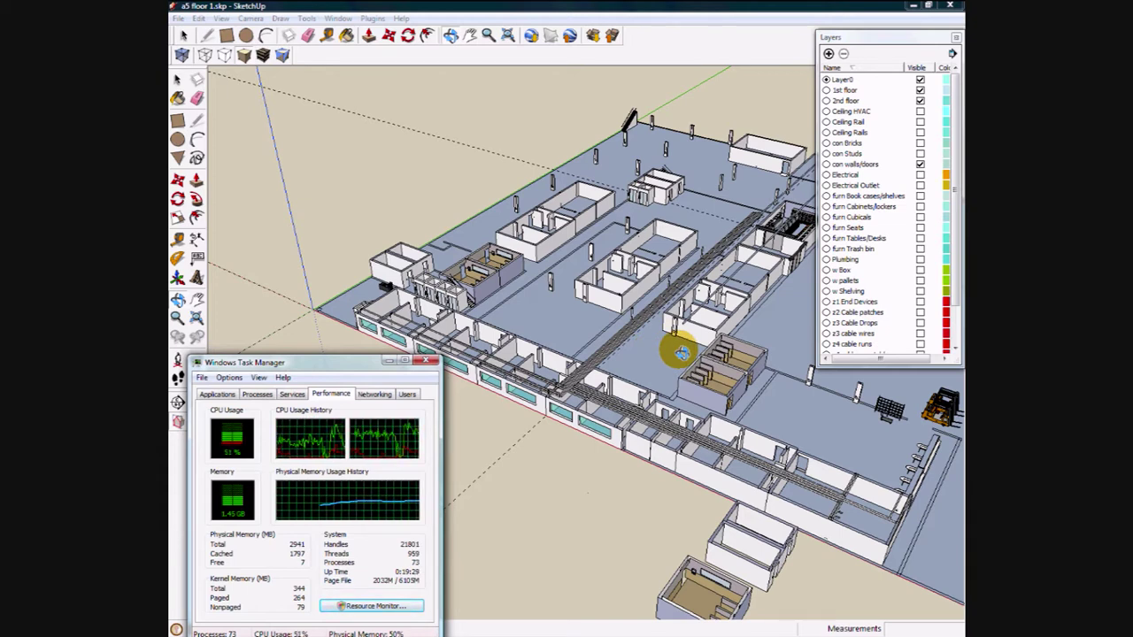
{"action": "left_click", "coordinate": [673, 372]}
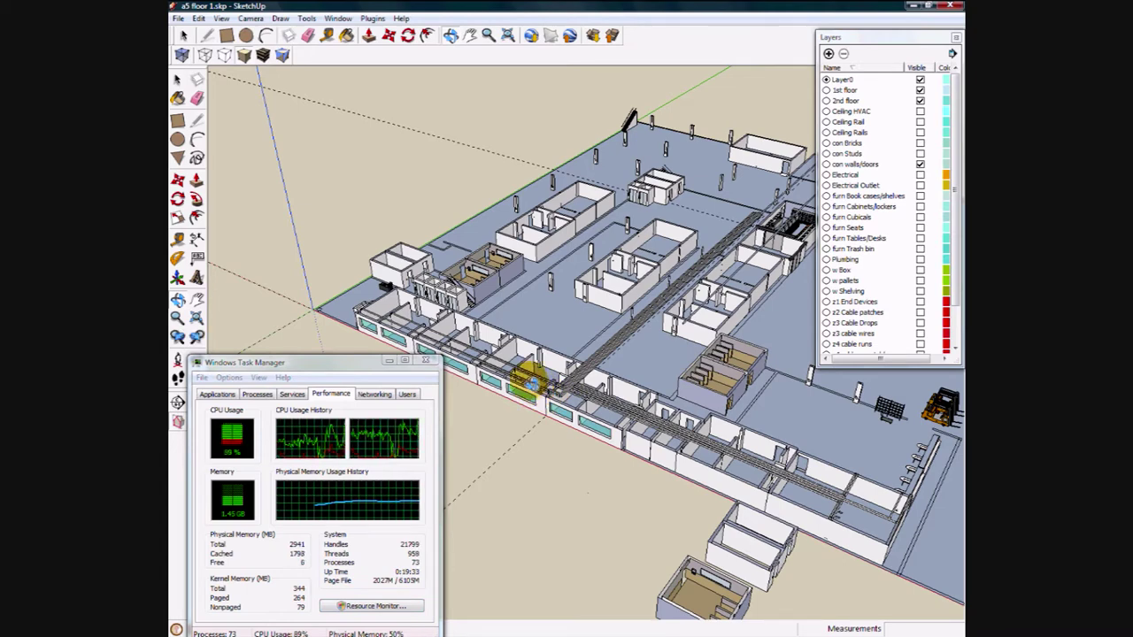
Examine the offices and overhead pipes at the building's corner up close, and clear the Task Manager window away.
{"action": "scroll", "coordinate": [529, 381], "scroll_direction": "up", "scroll_amount": 8}
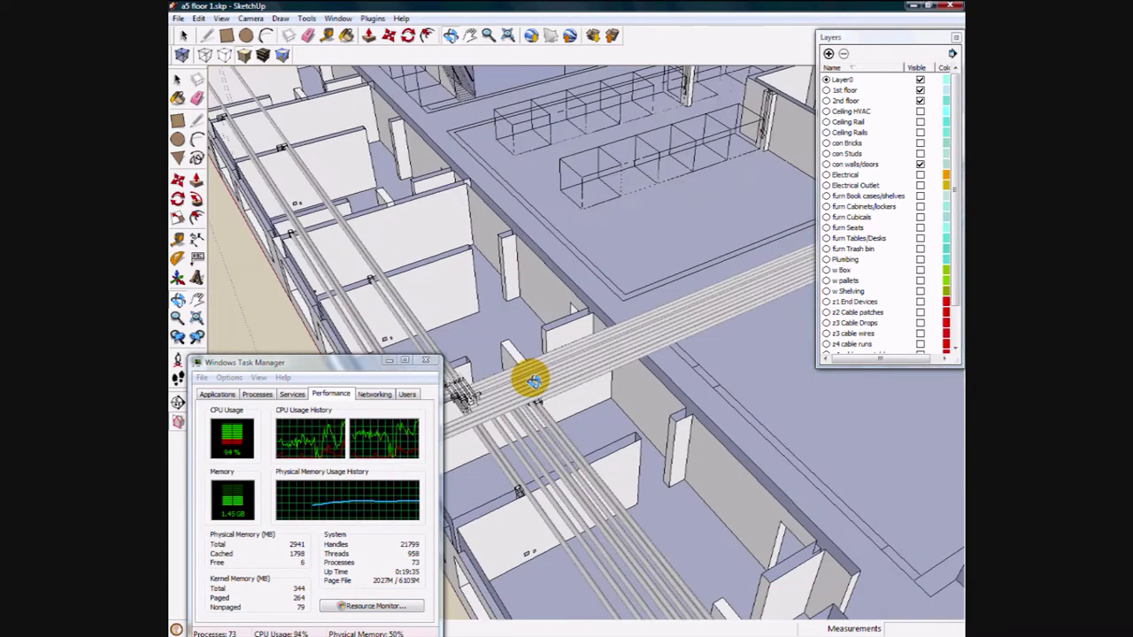
{"action": "scroll", "coordinate": [533, 381], "scroll_direction": "up", "scroll_amount": 2}
{"action": "scroll", "coordinate": [576, 331], "scroll_direction": "down", "scroll_amount": 10}
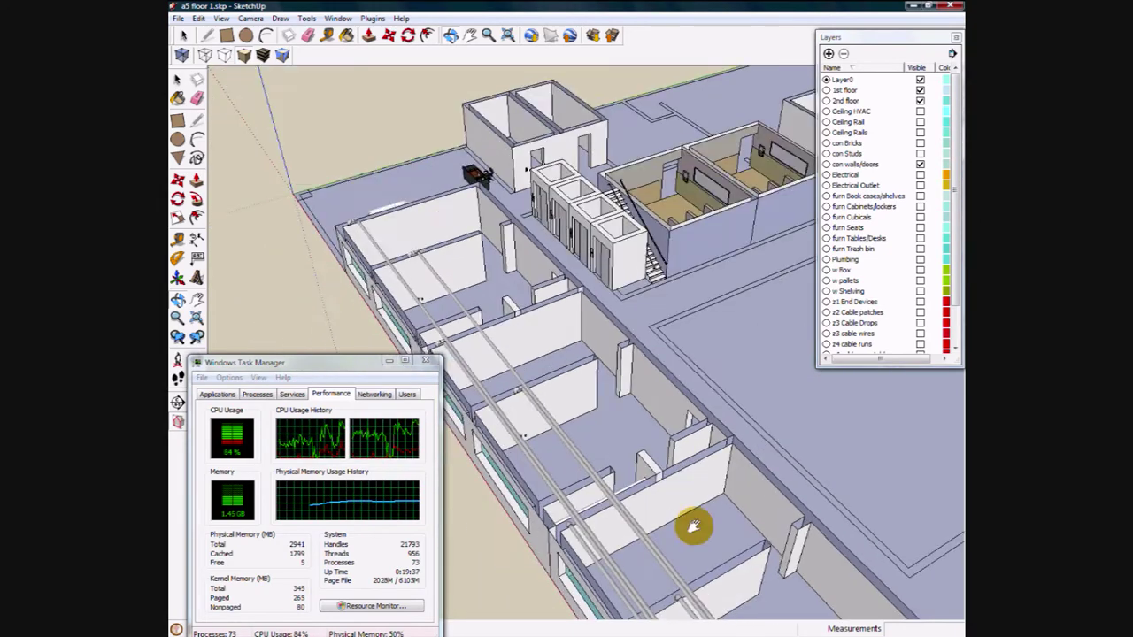
{"action": "middle_click_drag", "start_coordinate": [523, 516], "coordinate": [479, 331]}
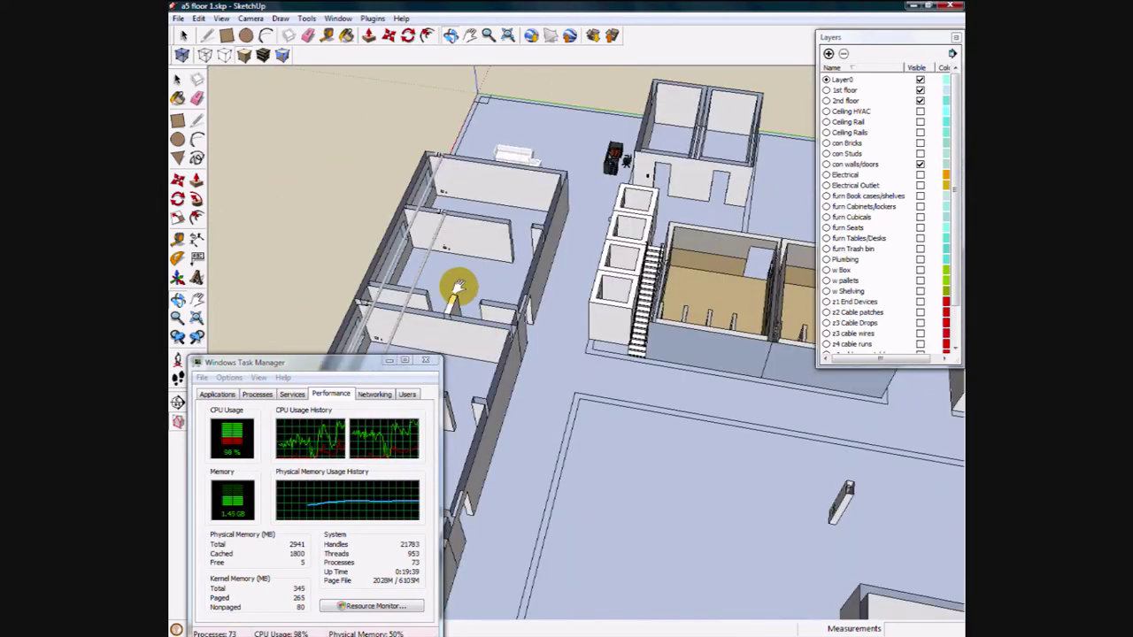
{"action": "middle_click_drag", "start_coordinate": [456, 288], "coordinate": [531, 392], "text": "shift"}
{"action": "scroll", "coordinate": [531, 392], "scroll_direction": "up", "scroll_amount": 6}
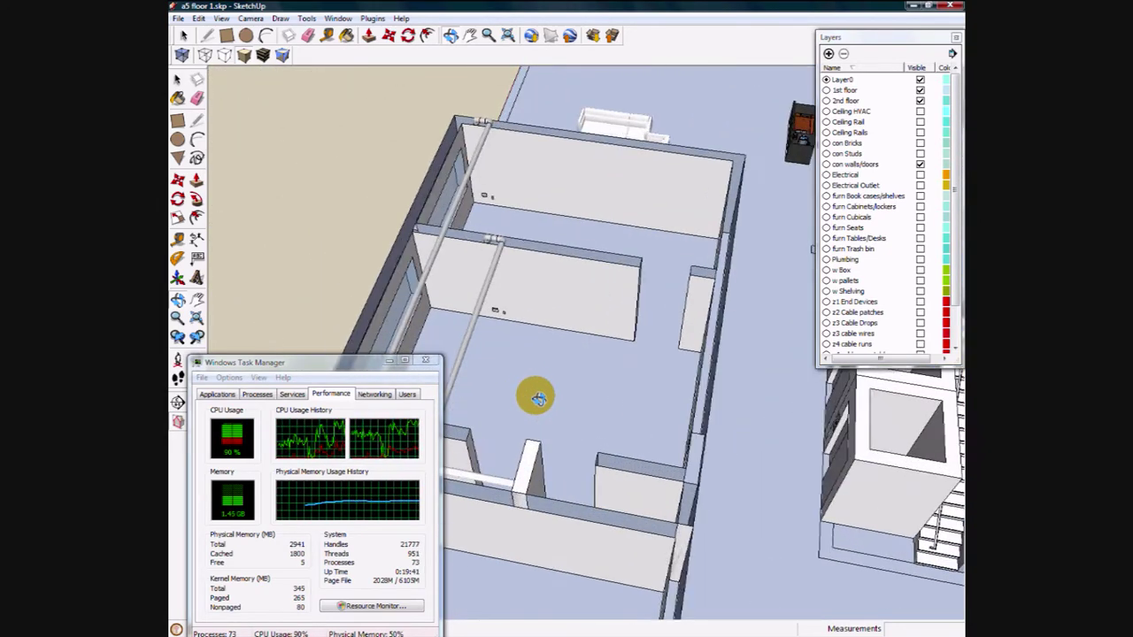
{"action": "scroll", "coordinate": [536, 395], "scroll_direction": "up", "scroll_amount": 2}
{"action": "mouse_move", "coordinate": [536, 374]}
{"action": "middle_mouse_down", "text": "shift"}
{"action": "mouse_move", "coordinate": [552, 407]}
{"action": "mouse_move", "coordinate": [516, 373]}
{"action": "middle_mouse_up", "text": "shift"}
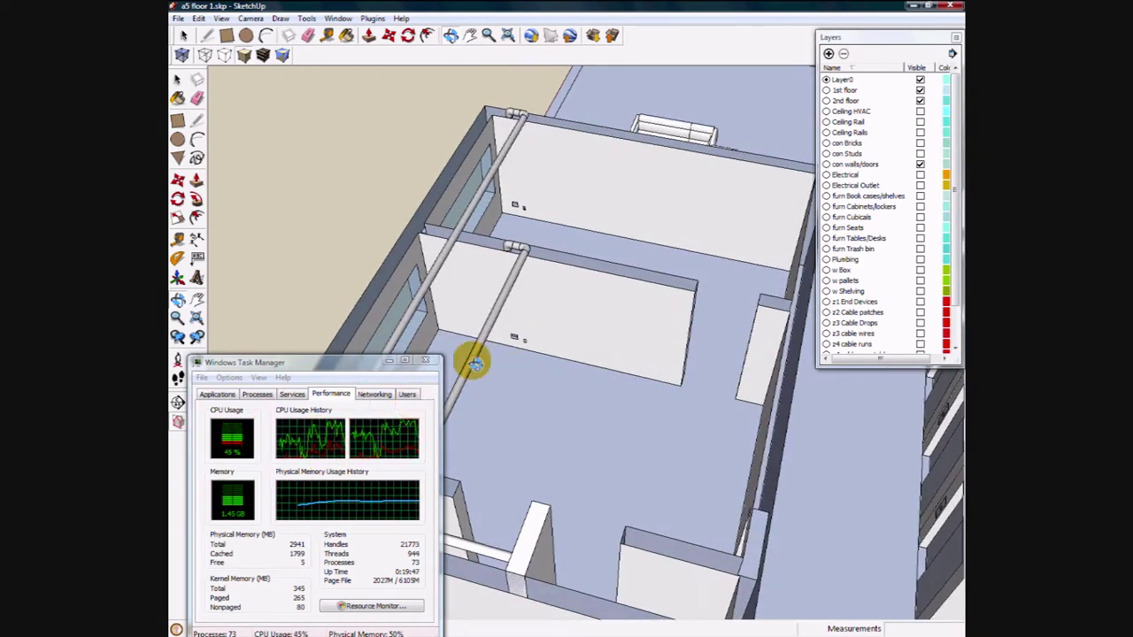
{"action": "left_click", "coordinate": [428, 361]}
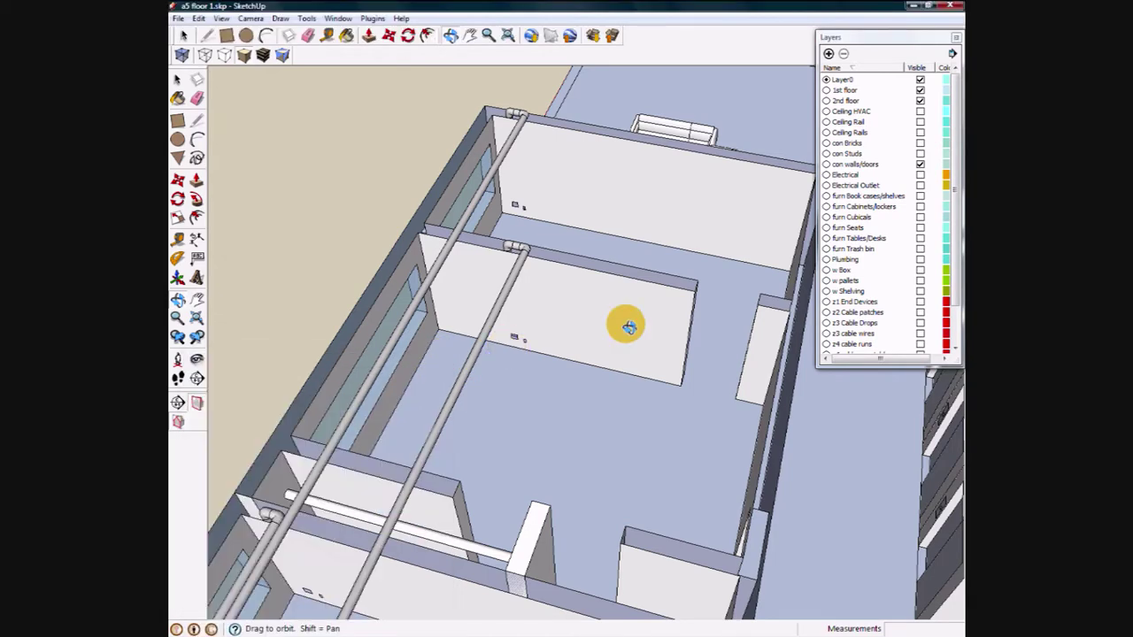
Show the con Bricks and con Studs layers and turn on X-ray mode to see inside the office walls.
{"action": "left_click_drag", "start_coordinate": [579, 329], "coordinate": [627, 270]}
{"action": "left_click_drag", "start_coordinate": [896, 201], "coordinate": [571, 355]}
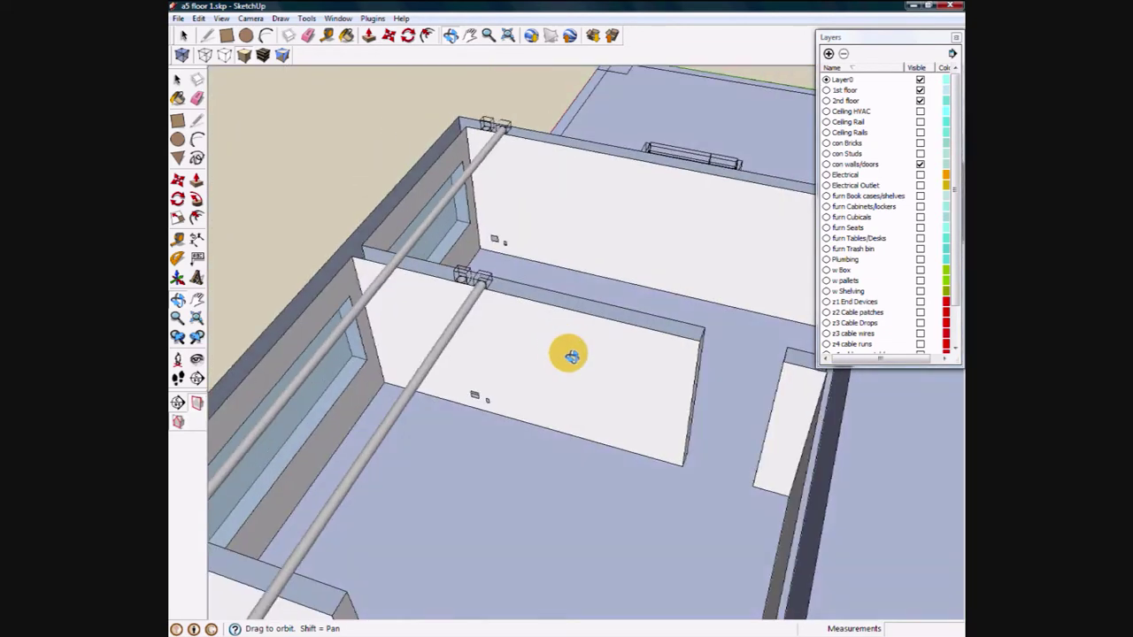
{"action": "left_click", "coordinate": [928, 151]}
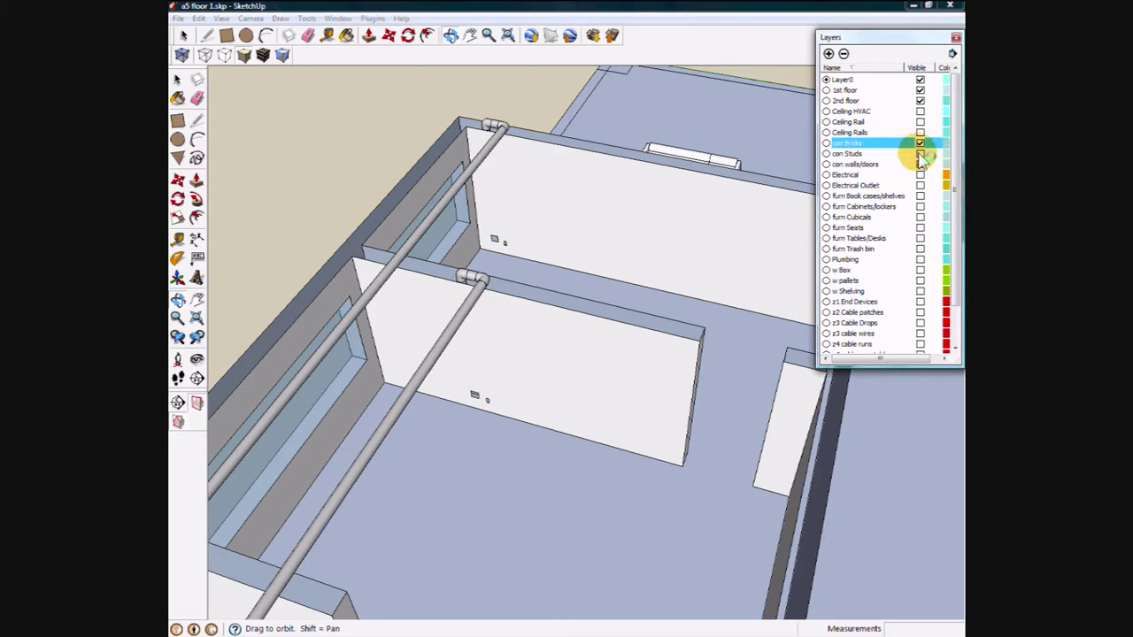
{"action": "left_click", "coordinate": [181, 55]}
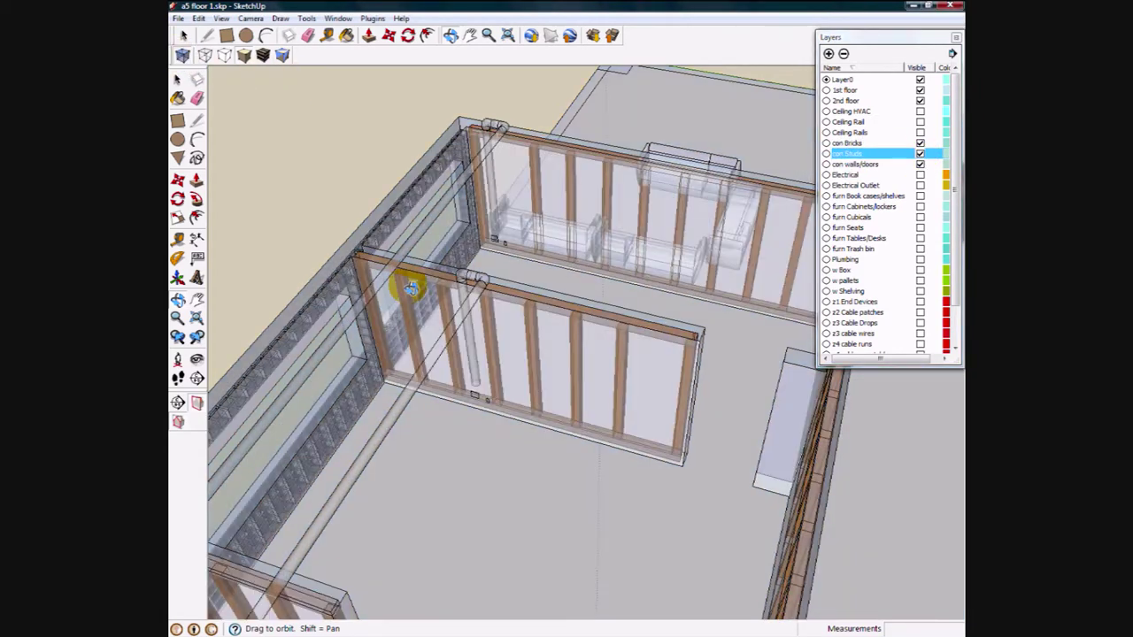
Show the Electrical and Electrical Outlet layers and inspect the outlet box inside the corner office's stud wall.
{"action": "left_click_drag", "start_coordinate": [617, 407], "coordinate": [598, 198]}
{"action": "left_click_drag", "start_coordinate": [627, 159], "coordinate": [847, 188], "text": "shift"}
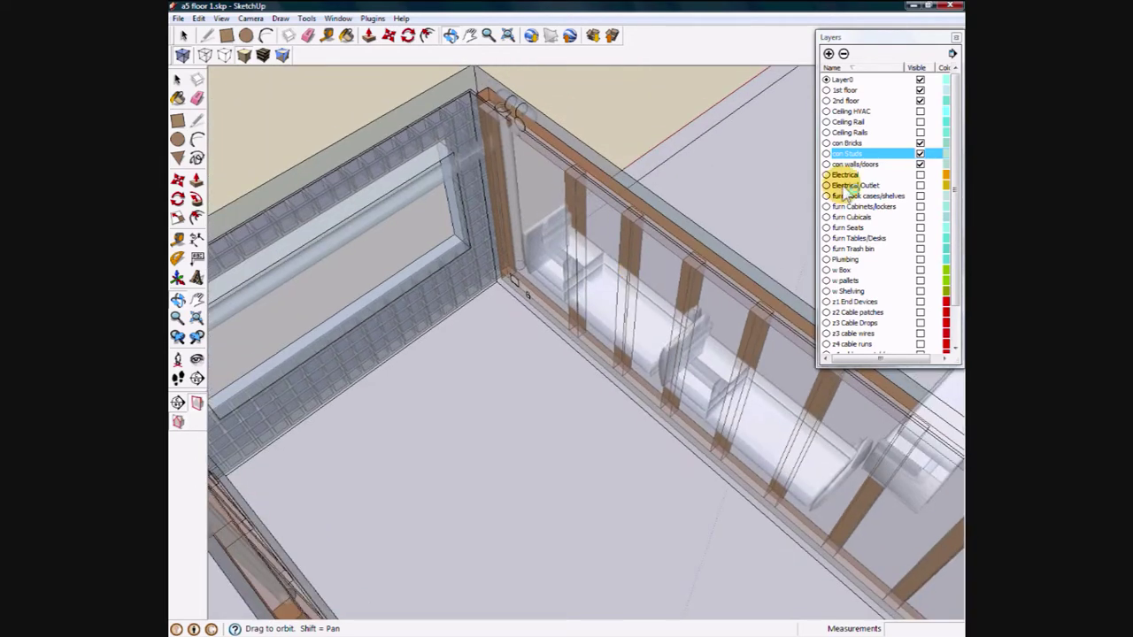
{"action": "left_click", "coordinate": [922, 175]}
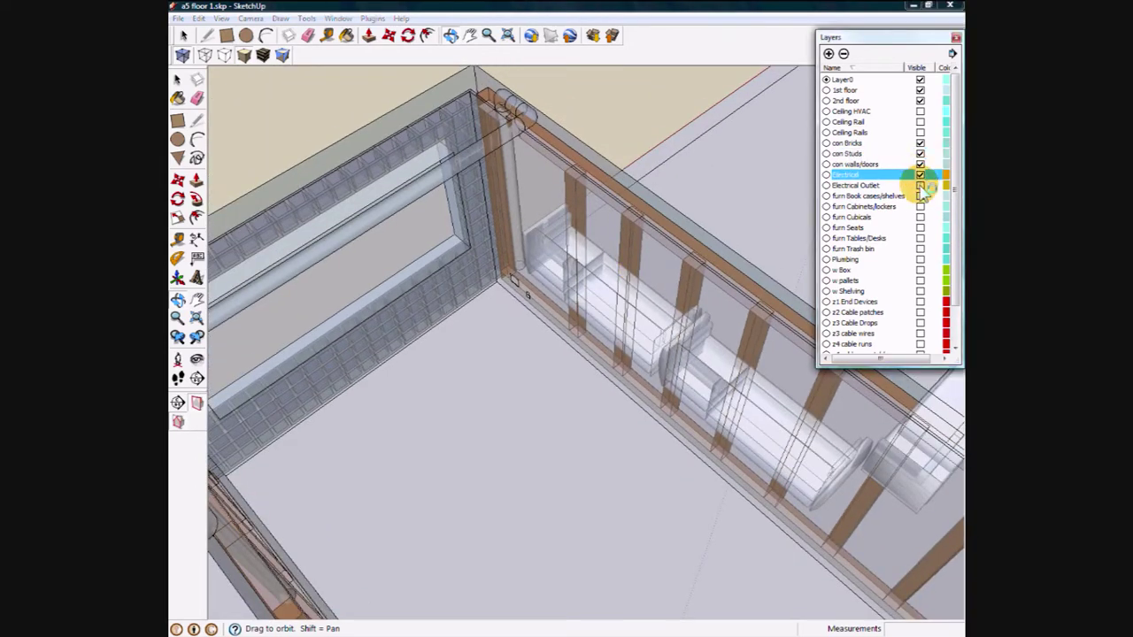
{"action": "left_click", "coordinate": [920, 186]}
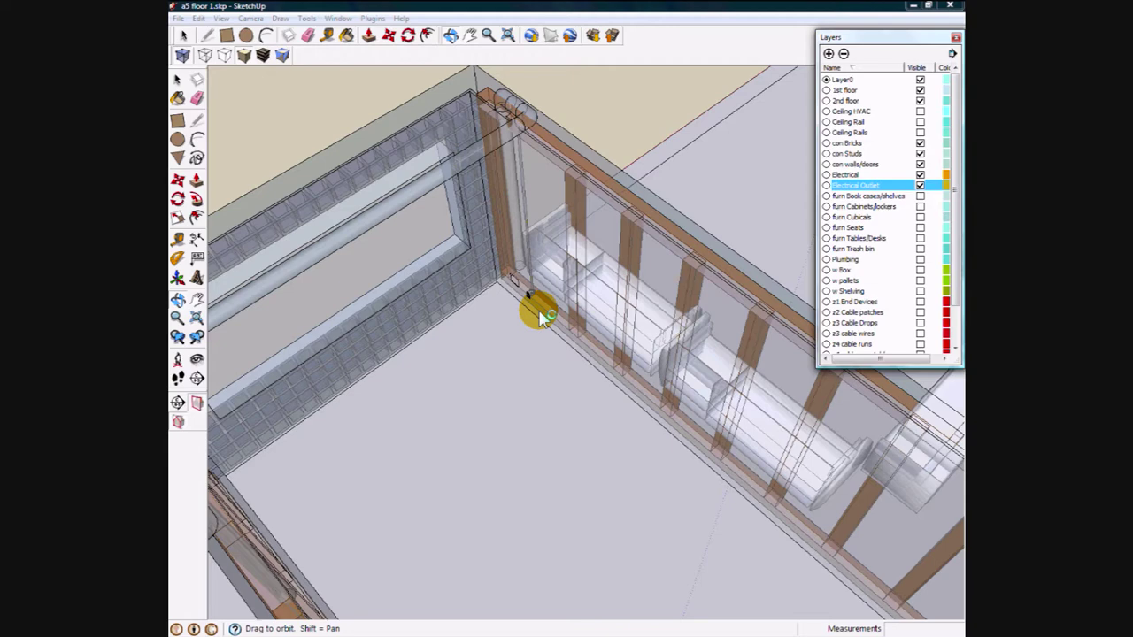
{"action": "scroll", "coordinate": [536, 310], "scroll_direction": "up", "scroll_amount": 4}
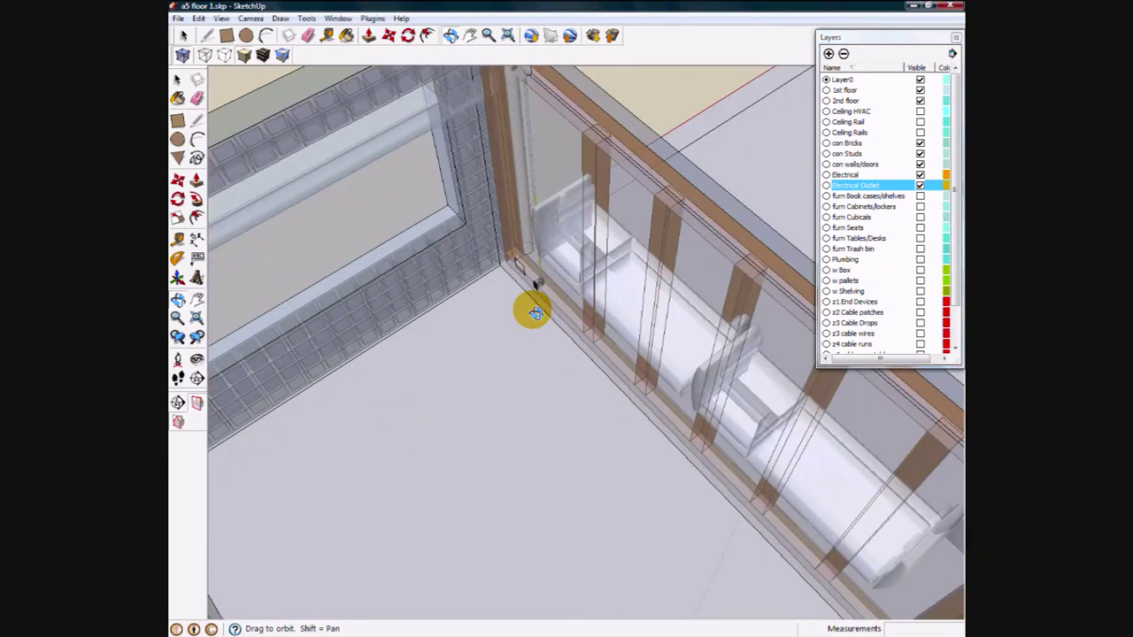
{"action": "middle_click_drag", "start_coordinate": [535, 310], "coordinate": [538, 289]}
{"action": "scroll", "coordinate": [538, 285], "scroll_direction": "up", "scroll_amount": 5}
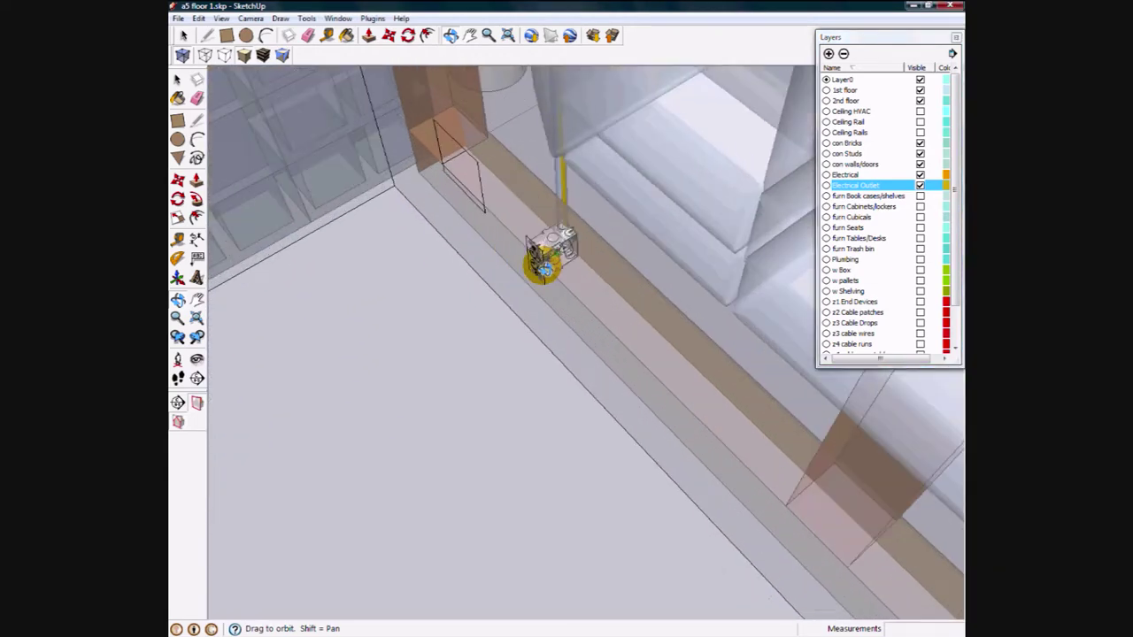
{"action": "scroll", "coordinate": [541, 270], "scroll_direction": "up", "scroll_amount": 4}
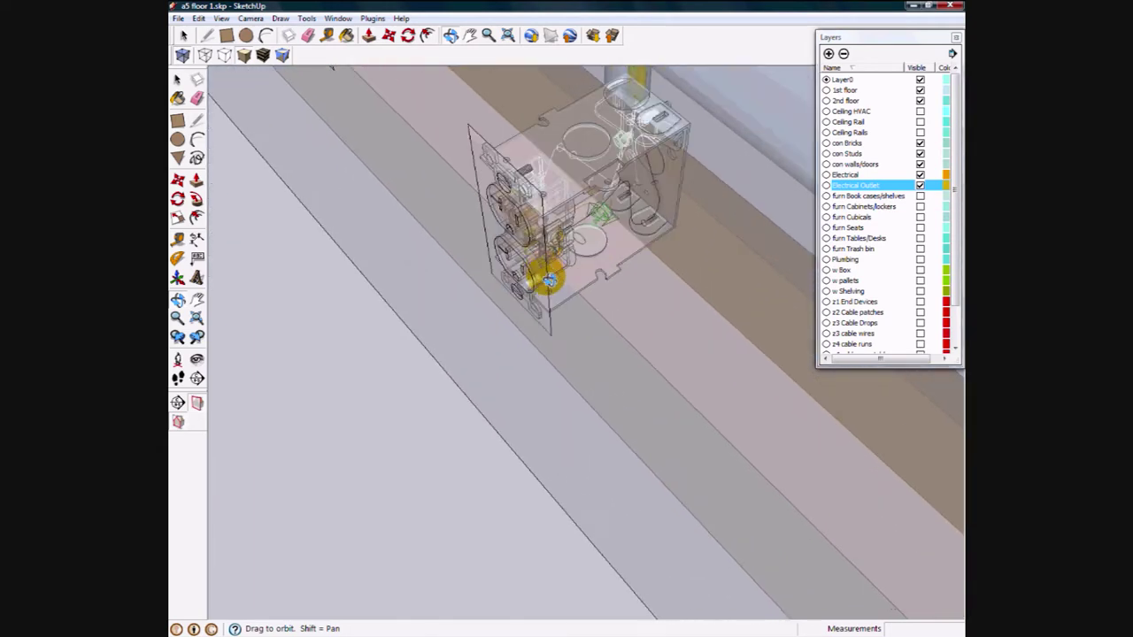
{"action": "left_click_drag", "start_coordinate": [538, 271], "coordinate": [563, 270]}
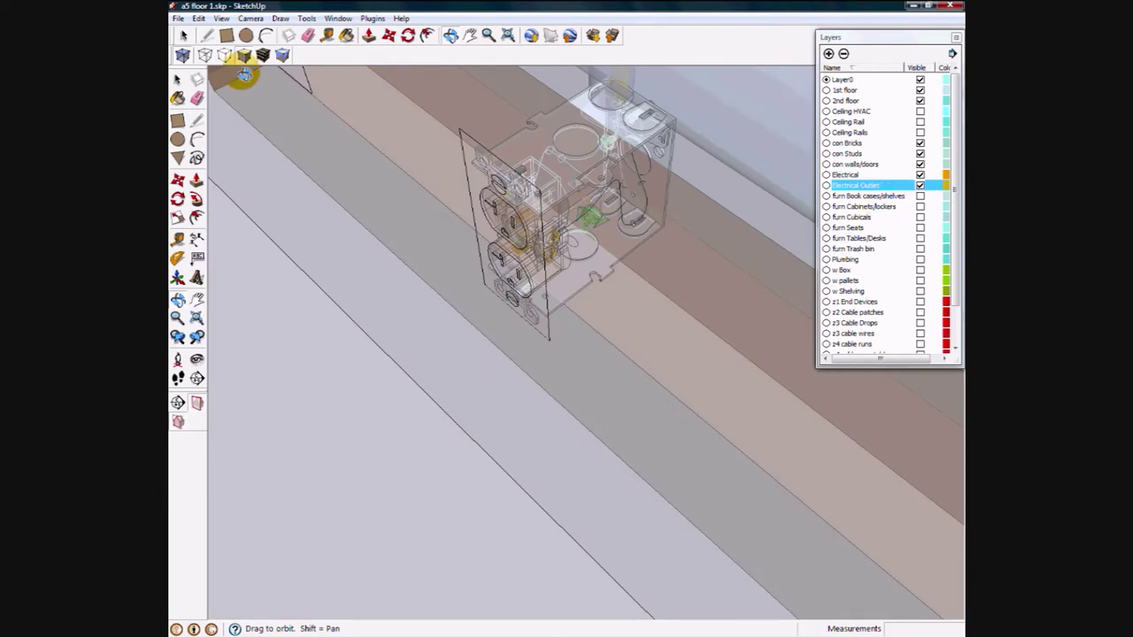
Turn off X-ray mode and hide the con walls/doors layer to expose the outlet box, studs and bricks.
{"action": "left_click", "coordinate": [185, 57]}
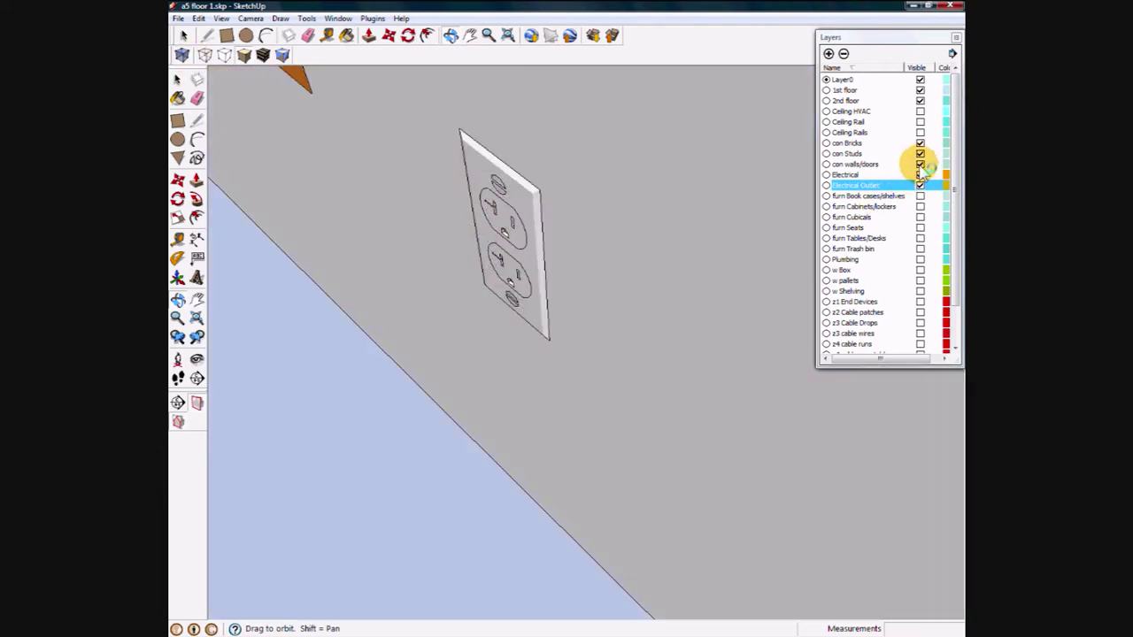
{"action": "left_click", "coordinate": [919, 164]}
{"action": "left_click_drag", "start_coordinate": [752, 306], "coordinate": [574, 168]}
{"action": "scroll", "coordinate": [543, 184], "scroll_direction": "down", "scroll_amount": 5}
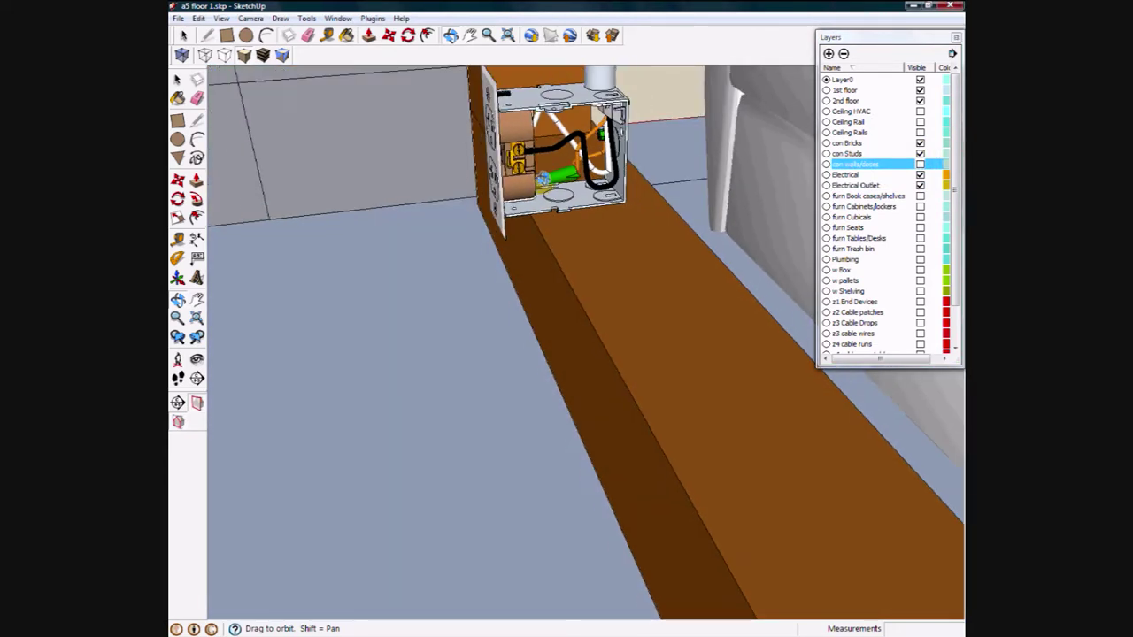
{"action": "left_click_drag", "start_coordinate": [617, 333], "coordinate": [597, 311]}
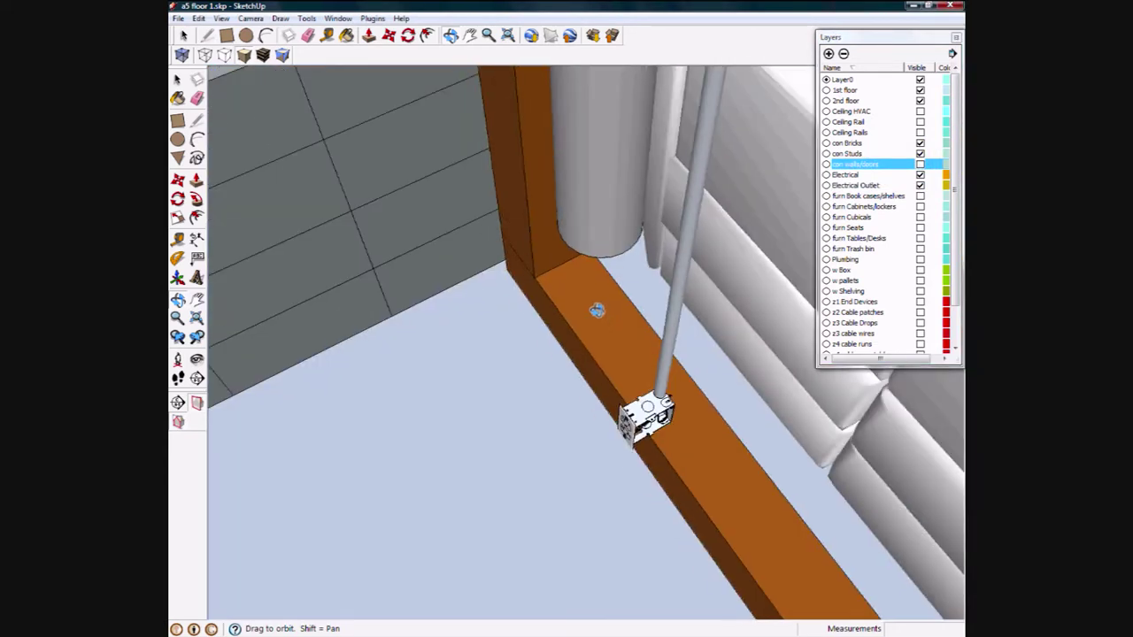
{"action": "scroll", "coordinate": [592, 306], "scroll_direction": "down", "scroll_amount": 5}
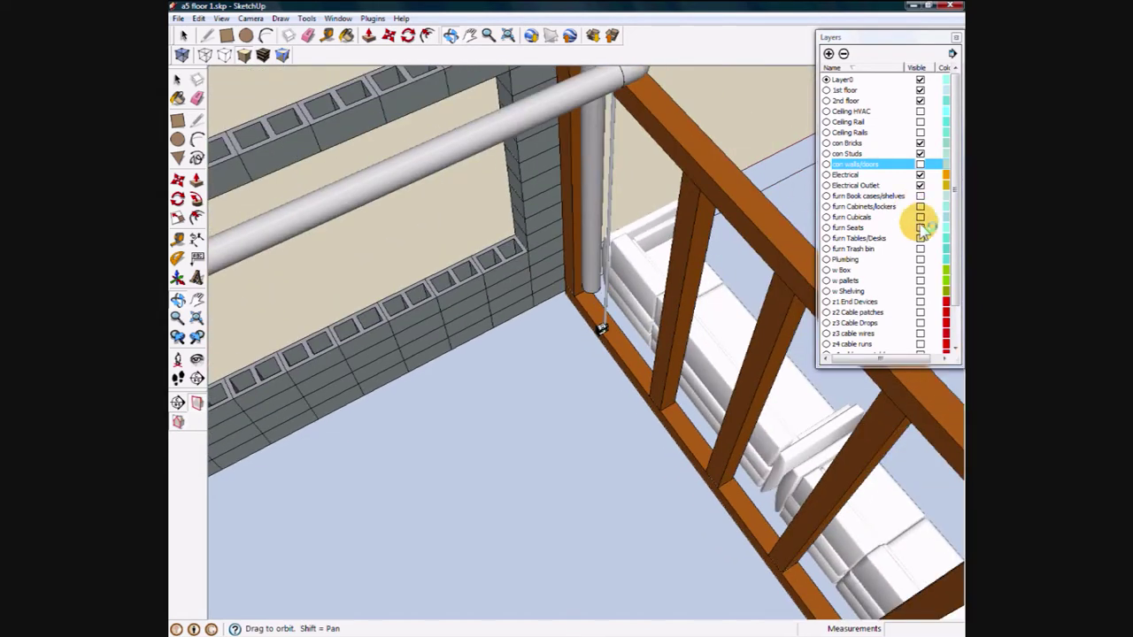
Show all the furn layers, from book cases/shelves and cabinets/lockers through trash bin, and dismiss the partner list error.
{"action": "left_click", "coordinate": [920, 207]}
{"action": "left_click", "coordinate": [920, 206]}
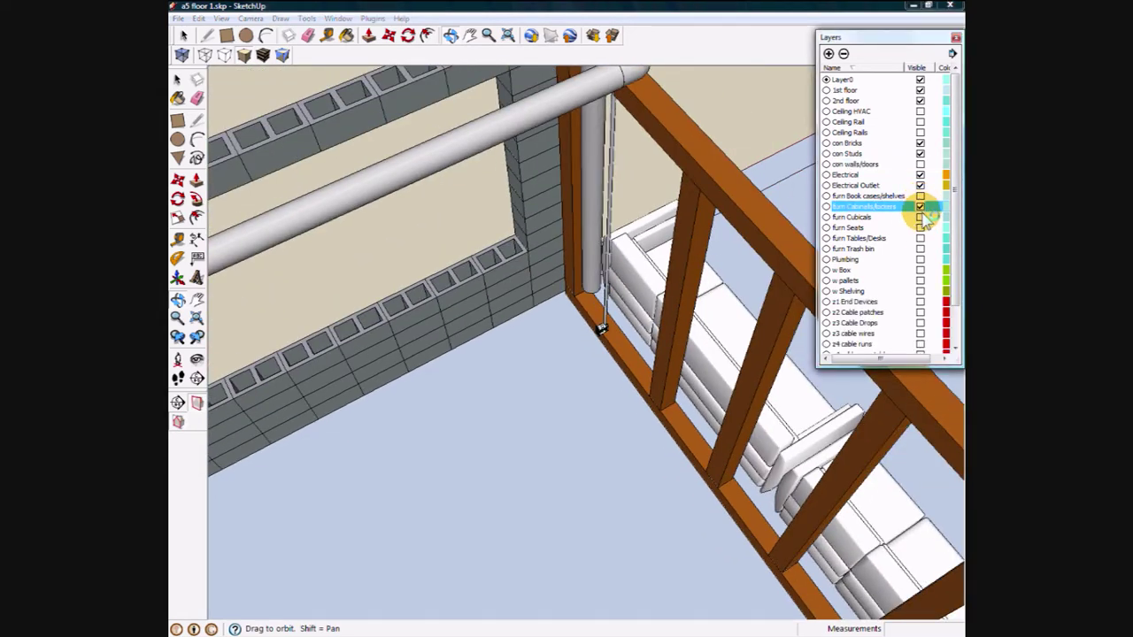
{"action": "left_click", "coordinate": [921, 217]}
{"action": "left_click", "coordinate": [920, 238]}
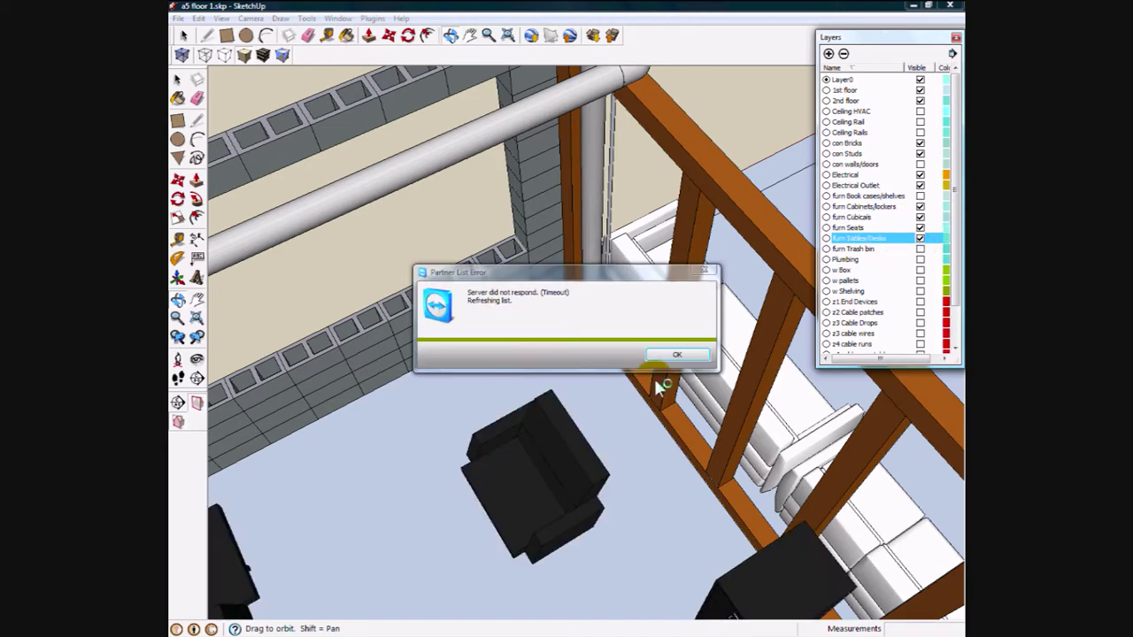
{"action": "left_click", "coordinate": [677, 355]}
{"action": "left_click", "coordinate": [921, 248]}
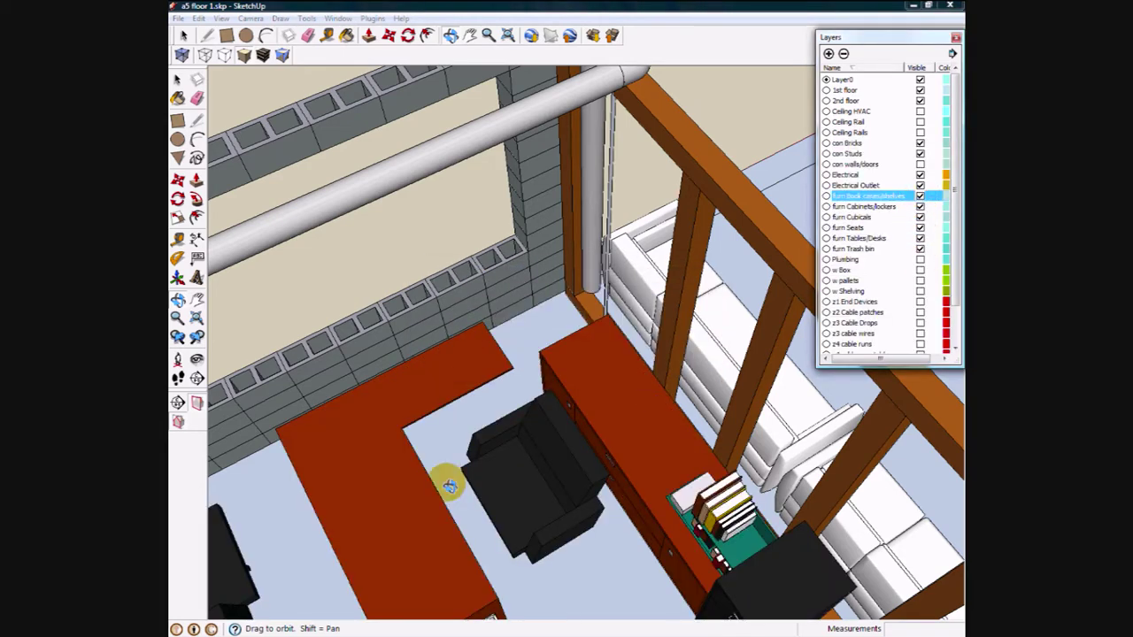
Examine the books, credenza and file cabinet in the office up close, dismissing the sign-in error.
{"action": "left_click_drag", "start_coordinate": [452, 484], "coordinate": [595, 395]}
{"action": "scroll", "coordinate": [654, 302], "scroll_direction": "up", "scroll_amount": 10}
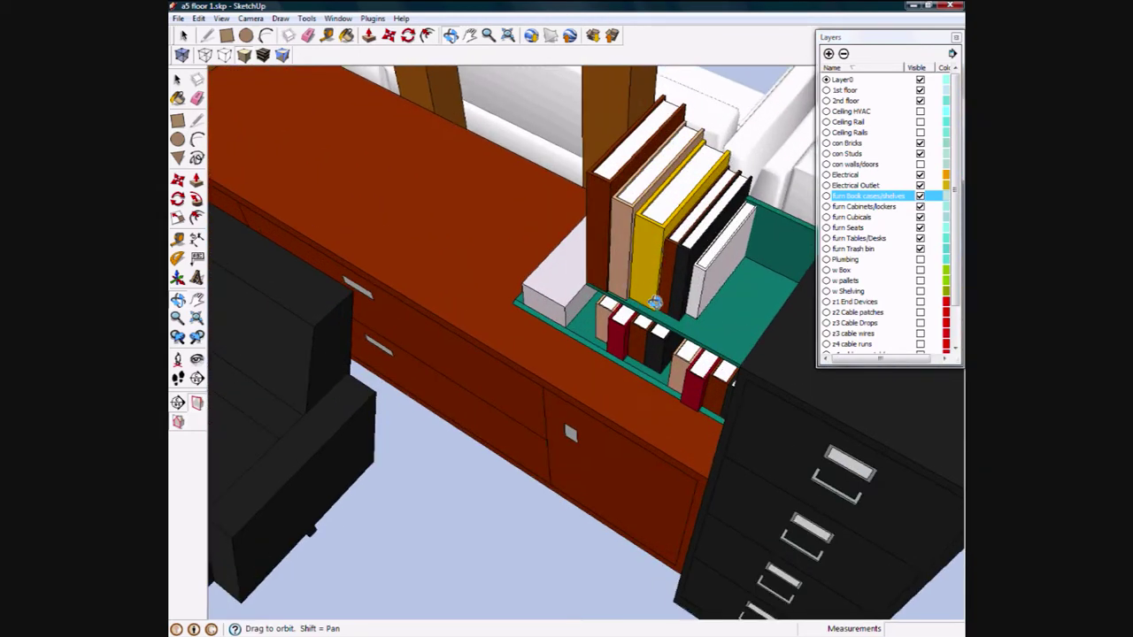
{"action": "left_click_drag", "start_coordinate": [655, 303], "coordinate": [703, 200]}
{"action": "left_click_drag", "start_coordinate": [586, 310], "coordinate": [582, 342], "text": "shift"}
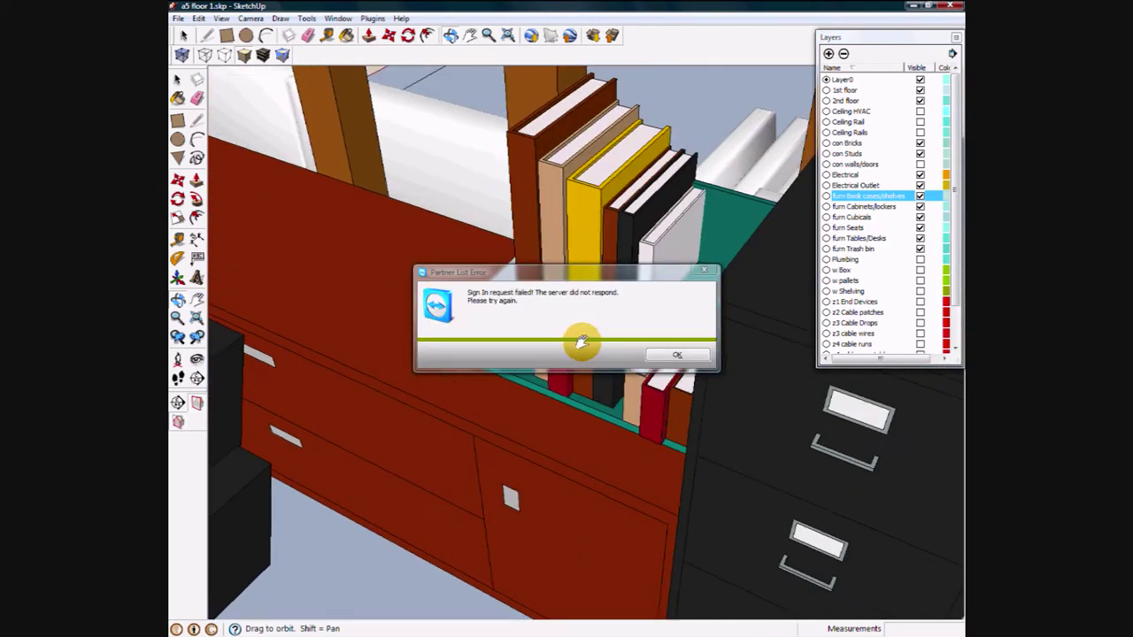
{"action": "left_click", "coordinate": [660, 355]}
{"action": "scroll", "coordinate": [579, 244], "scroll_direction": "down", "scroll_amount": 2}
{"action": "left_click_drag", "start_coordinate": [597, 296], "coordinate": [293, 78]}
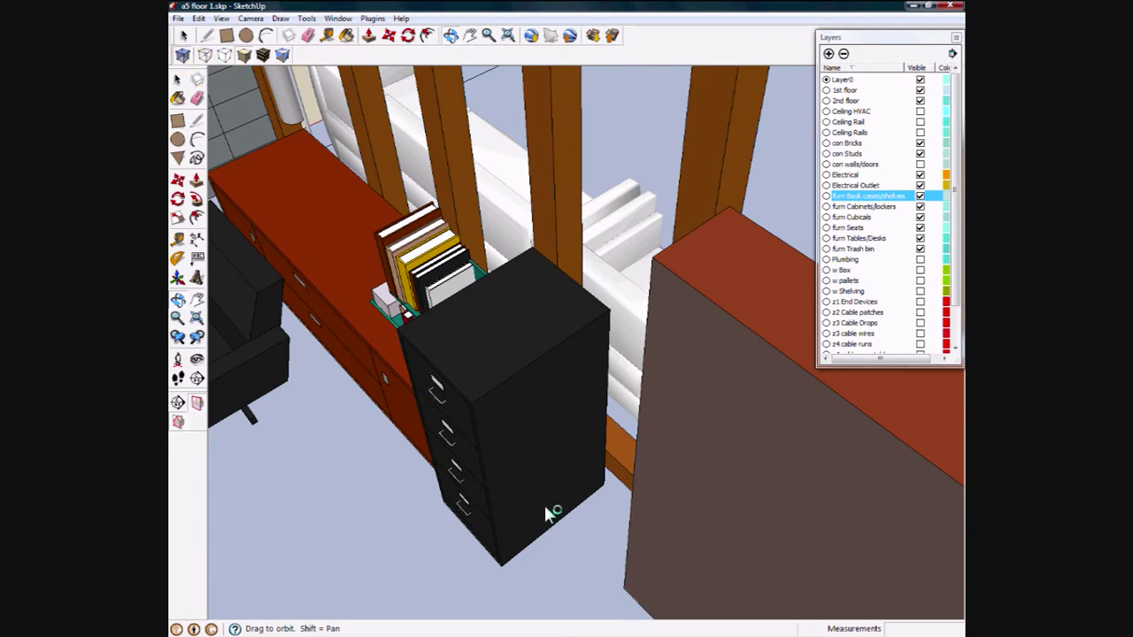
Look through the black file cabinet in X-ray mode and return to the opaque display.
{"action": "key", "text": "x"}
{"action": "left_click", "coordinate": [582, 528]}
{"action": "scroll", "coordinate": [573, 524], "scroll_direction": "up", "scroll_amount": 10}
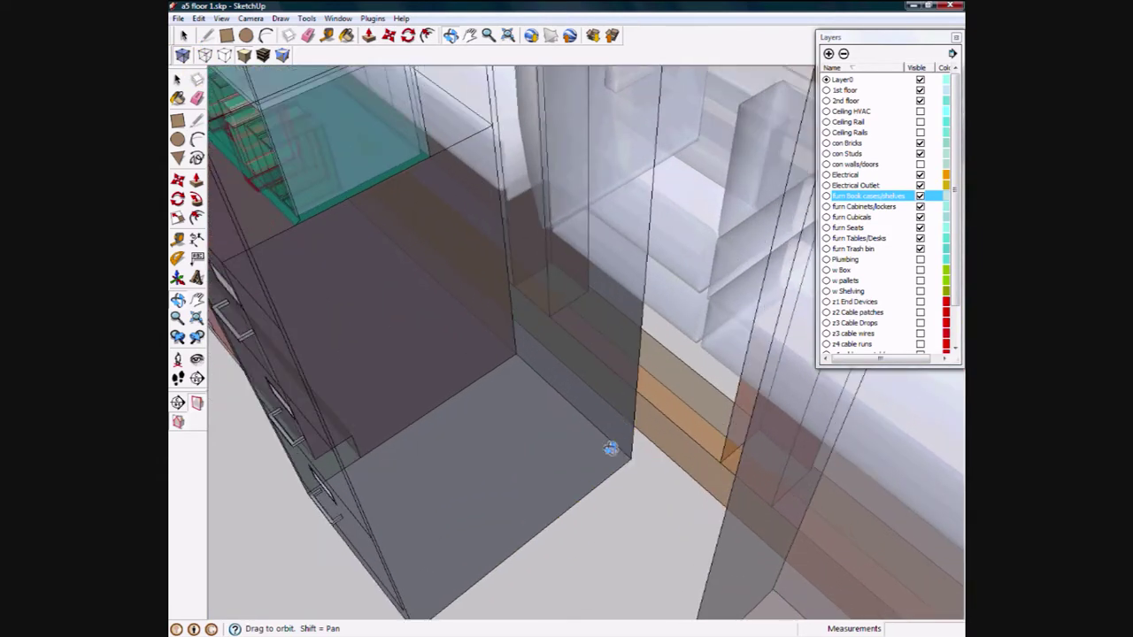
{"action": "left_click", "coordinate": [183, 55]}
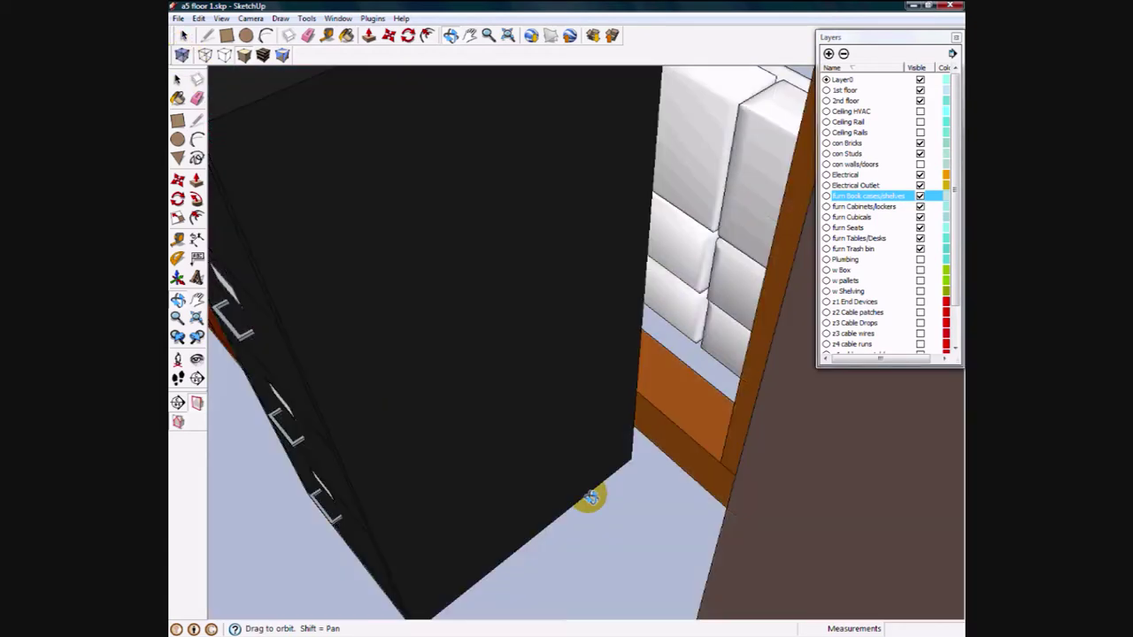
Preview the office furniture in the Monochrome face style, then restore Shaded With Textures.
{"action": "mouse_move", "coordinate": [592, 488]}
{"action": "left_mouse_down"}
{"action": "mouse_move", "coordinate": [561, 445]}
{"action": "mouse_move", "coordinate": [488, 431]}
{"action": "mouse_move", "coordinate": [342, 357]}
{"action": "mouse_move", "coordinate": [324, 388]}
{"action": "left_mouse_up"}
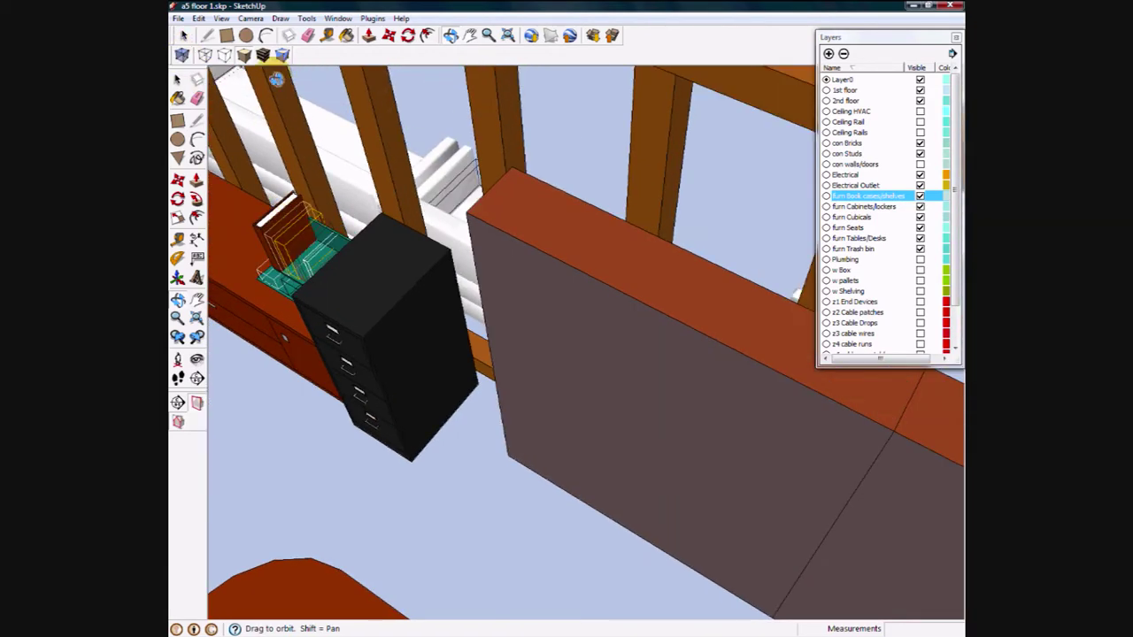
{"action": "left_click", "coordinate": [283, 56]}
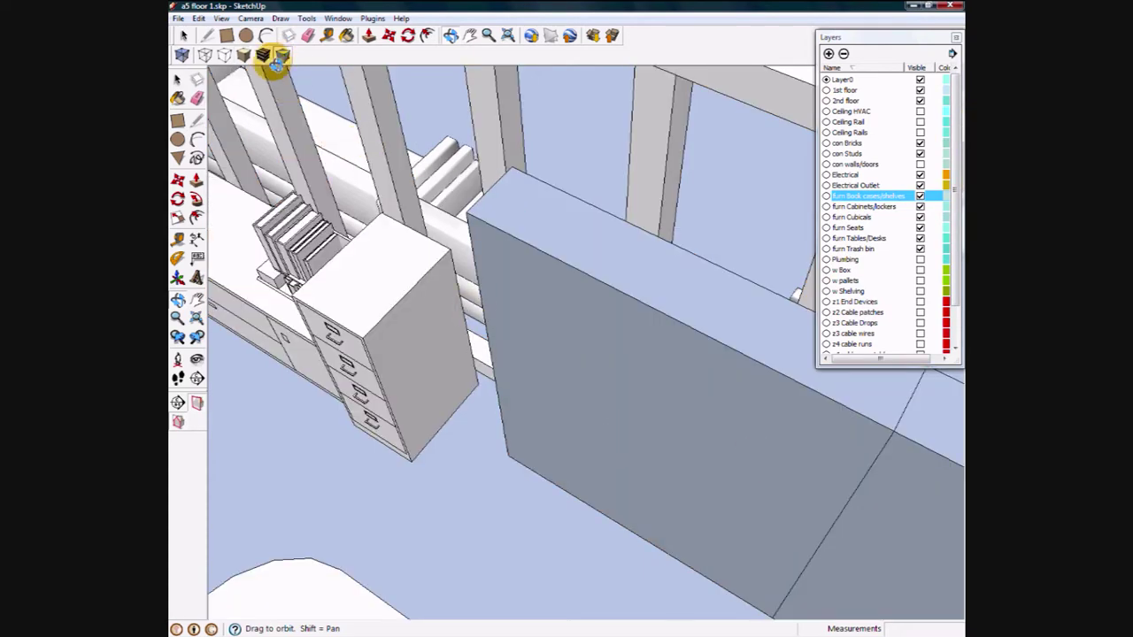
{"action": "left_click", "coordinate": [263, 56]}
{"action": "left_click_drag", "start_coordinate": [574, 354], "coordinate": [625, 336]}
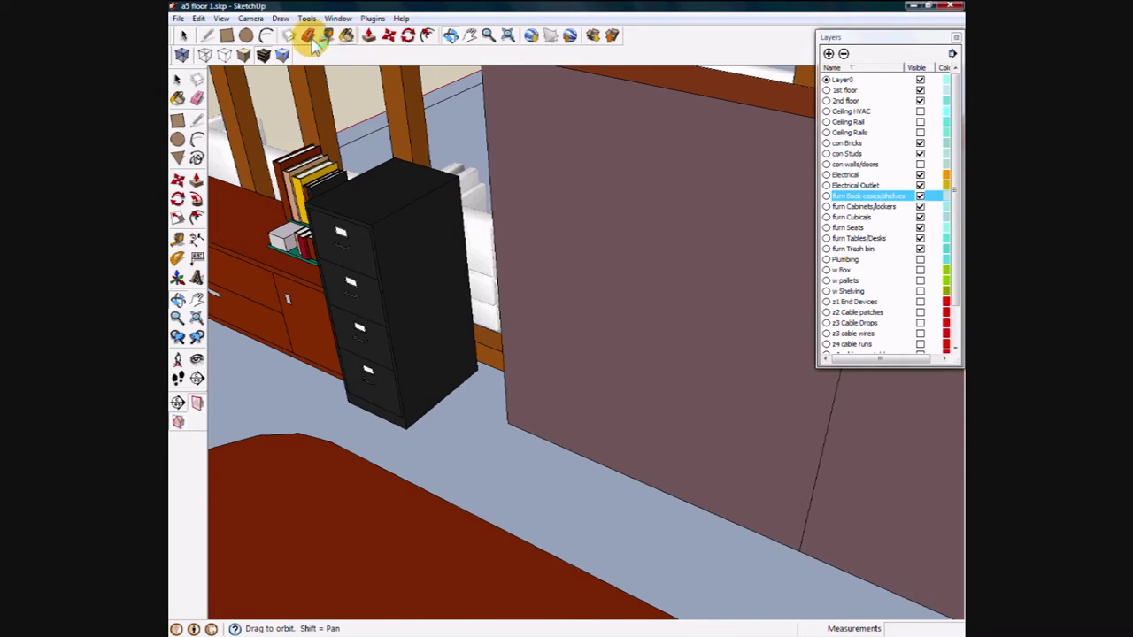
Switch to the Shaded face style and hide the Electrical and Electrical Outlet layers.
{"action": "left_click", "coordinate": [246, 58]}
{"action": "mouse_move", "coordinate": [357, 230]}
{"action": "left_mouse_down"}
{"action": "mouse_move", "coordinate": [408, 398]}
{"action": "mouse_move", "coordinate": [741, 379]}
{"action": "mouse_move", "coordinate": [719, 378]}
{"action": "left_mouse_up"}
{"action": "scroll", "coordinate": [616, 377], "scroll_direction": "down", "scroll_amount": 4}
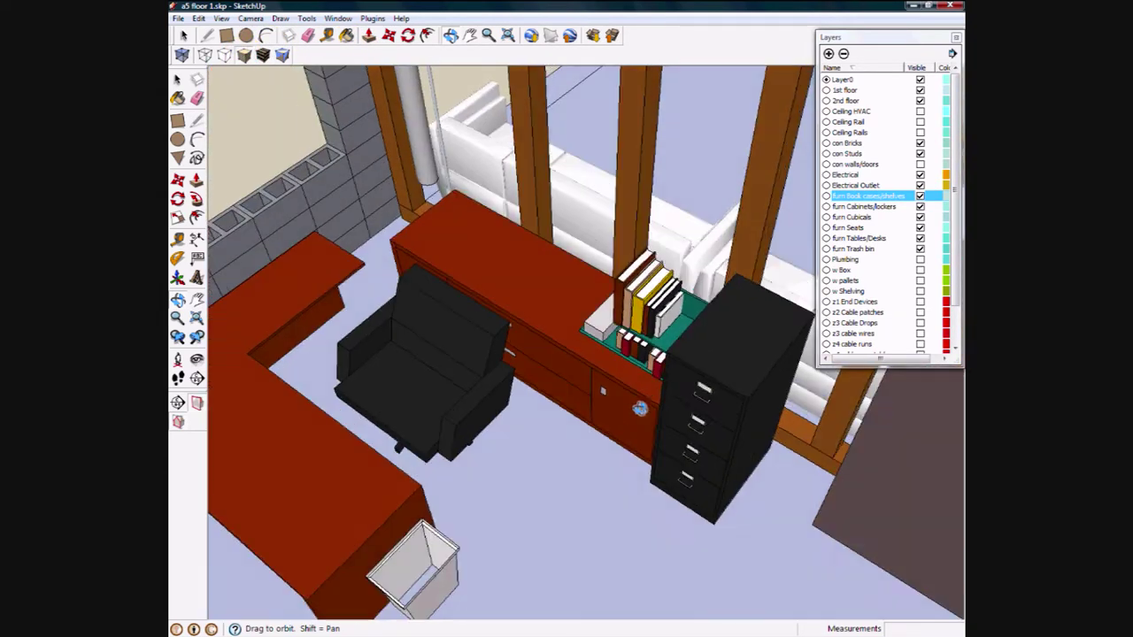
{"action": "scroll", "coordinate": [623, 352], "scroll_direction": "down", "scroll_amount": 2}
{"action": "left_click_drag", "start_coordinate": [622, 432], "coordinate": [397, 303], "text": "shift"}
{"action": "left_click_drag", "start_coordinate": [493, 304], "coordinate": [568, 384], "text": "shift"}
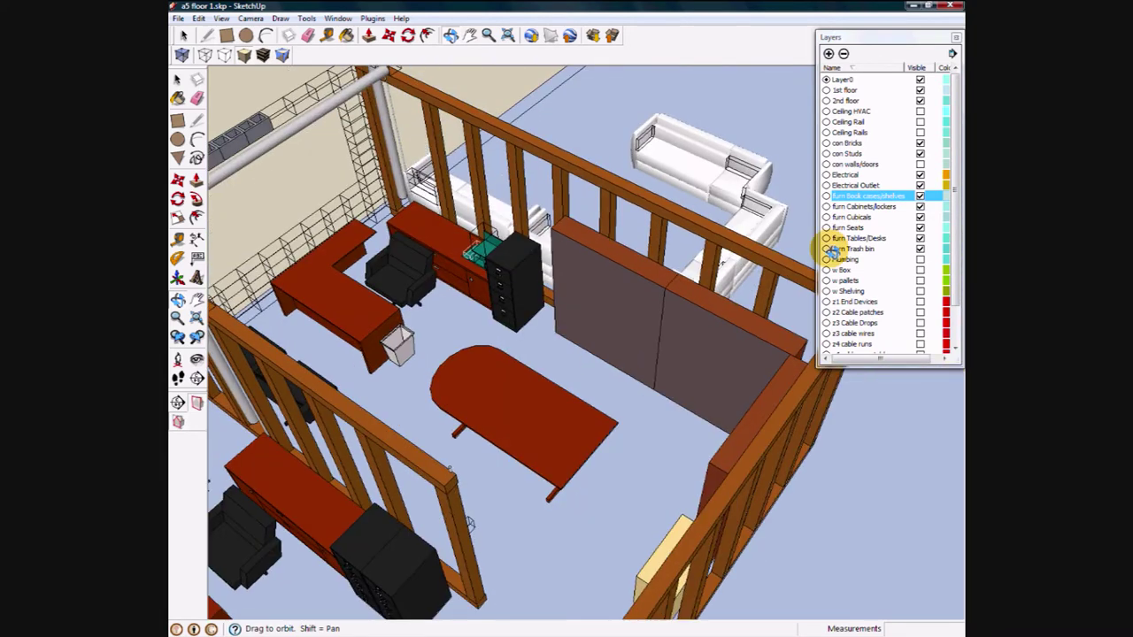
{"action": "left_click", "coordinate": [920, 185]}
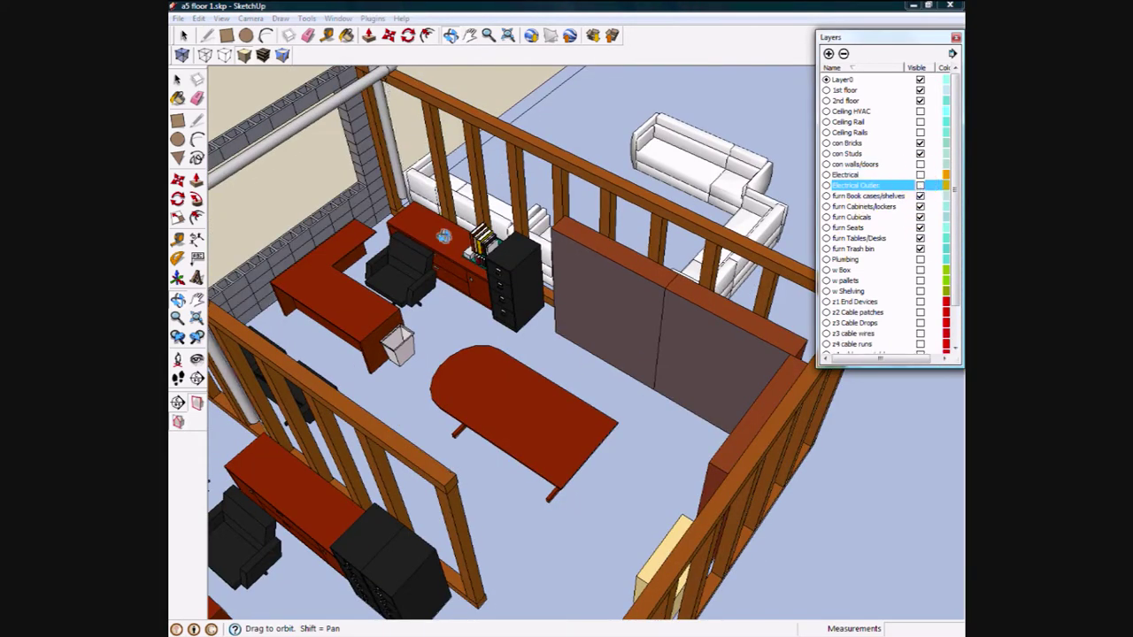
Show the z1 End Devices layer with the office desk, chair and credenza in close view.
{"action": "left_click_drag", "start_coordinate": [442, 235], "coordinate": [457, 277]}
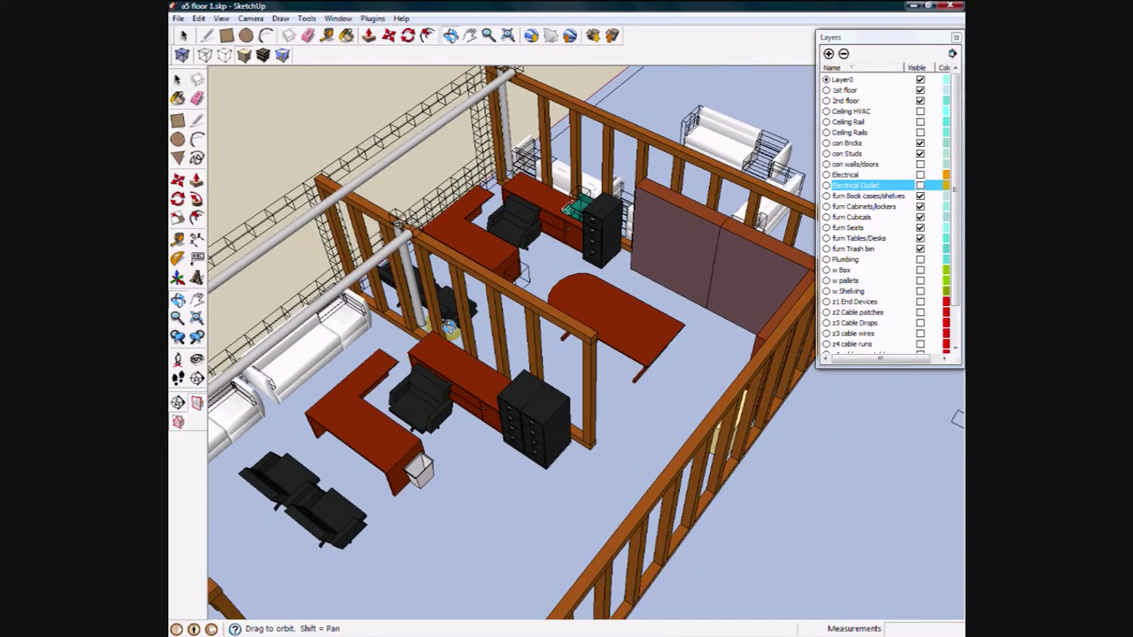
{"action": "left_click_drag", "start_coordinate": [654, 309], "coordinate": [748, 199]}
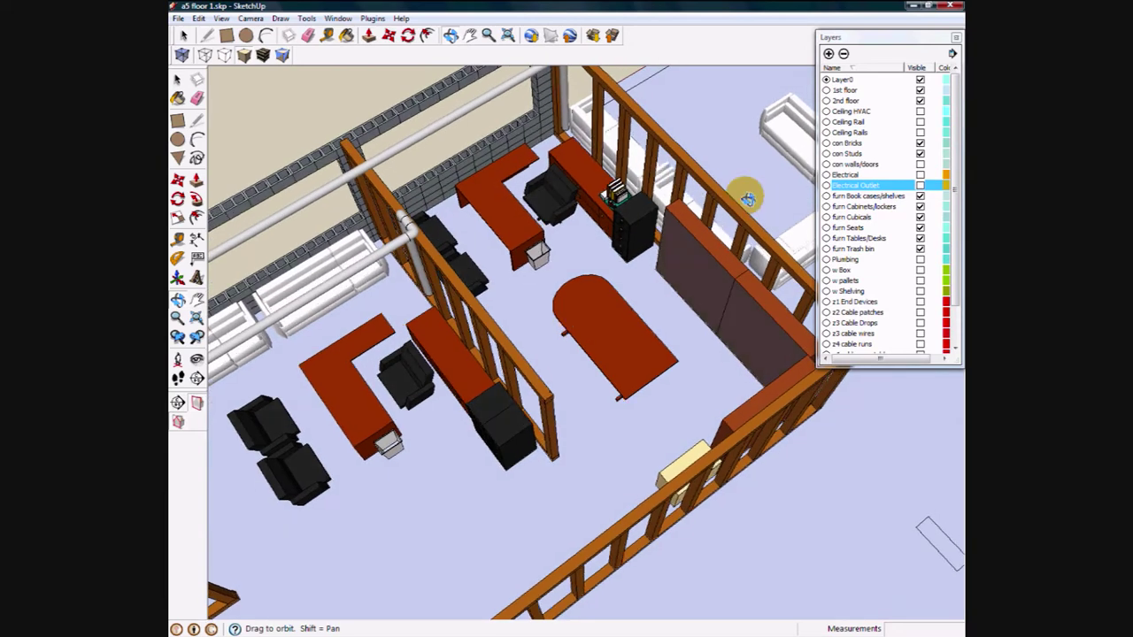
{"action": "scroll", "coordinate": [665, 202], "scroll_direction": "up", "scroll_amount": 10}
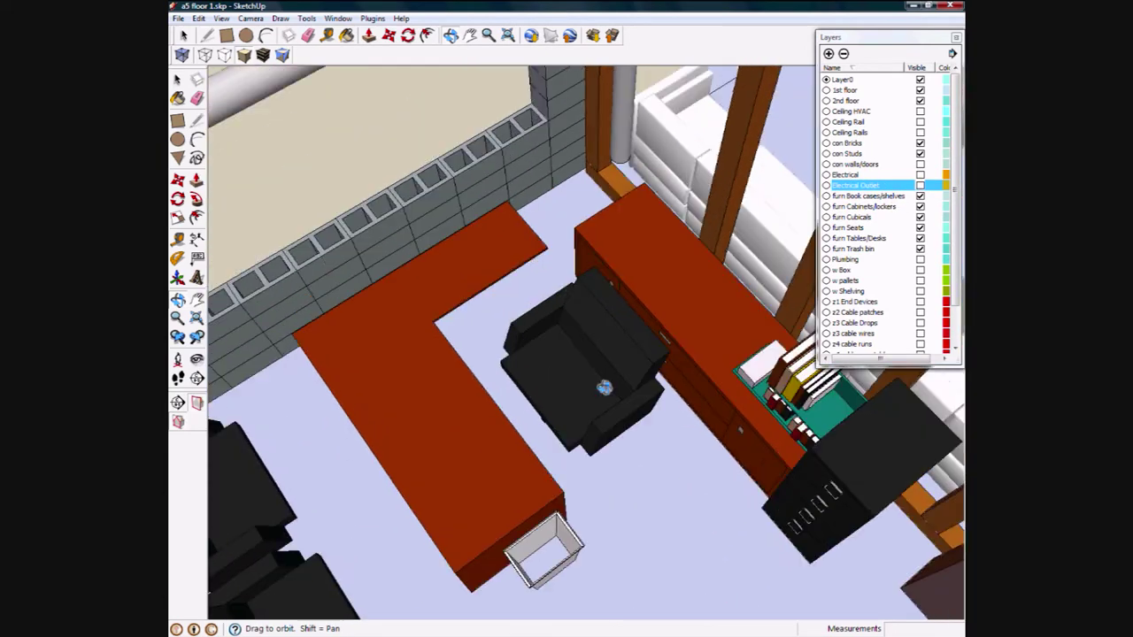
{"action": "left_click_drag", "start_coordinate": [603, 387], "coordinate": [579, 361]}
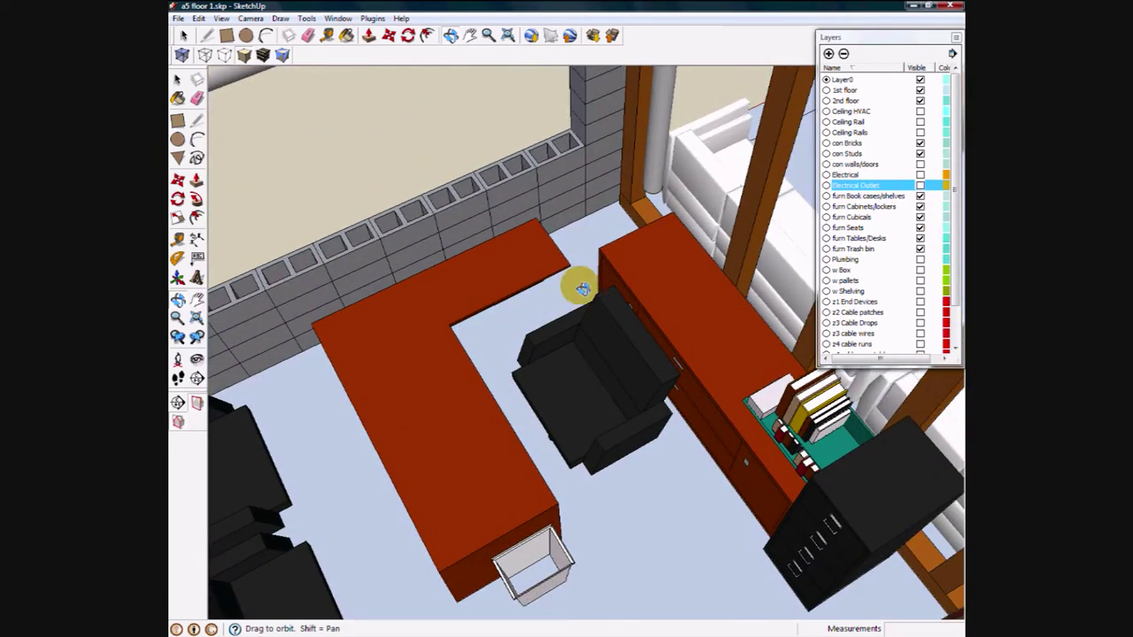
{"action": "scroll", "coordinate": [644, 275], "scroll_direction": "up", "scroll_amount": 5}
{"action": "left_click_drag", "start_coordinate": [587, 288], "coordinate": [460, 213]}
{"action": "left_click", "coordinate": [961, 283]}
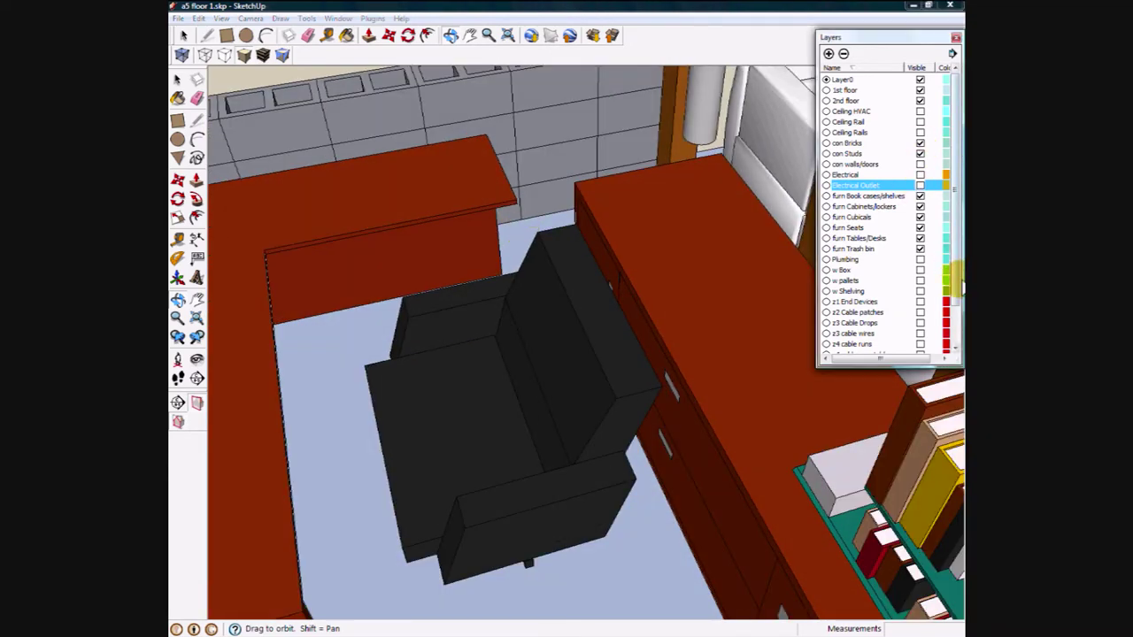
{"action": "scroll", "coordinate": [930, 293], "scroll_direction": "down", "scroll_amount": 1}
{"action": "left_click", "coordinate": [921, 281]}
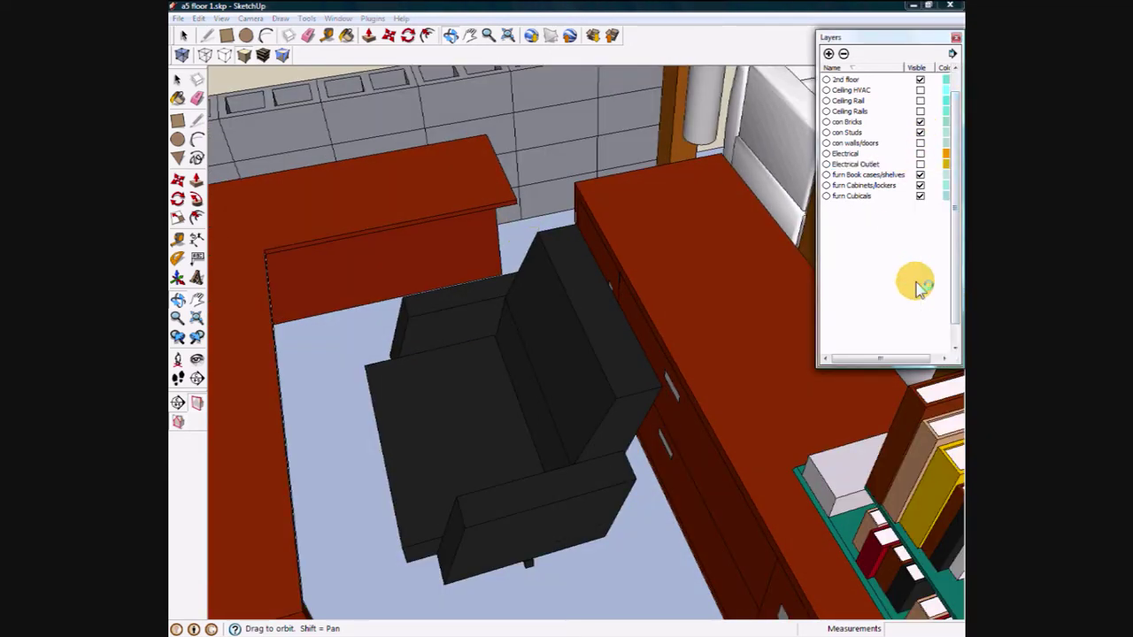
Examine the IP phone, fax machine and desktop computer in the office up close.
{"action": "left_click_drag", "start_coordinate": [546, 313], "coordinate": [724, 250]}
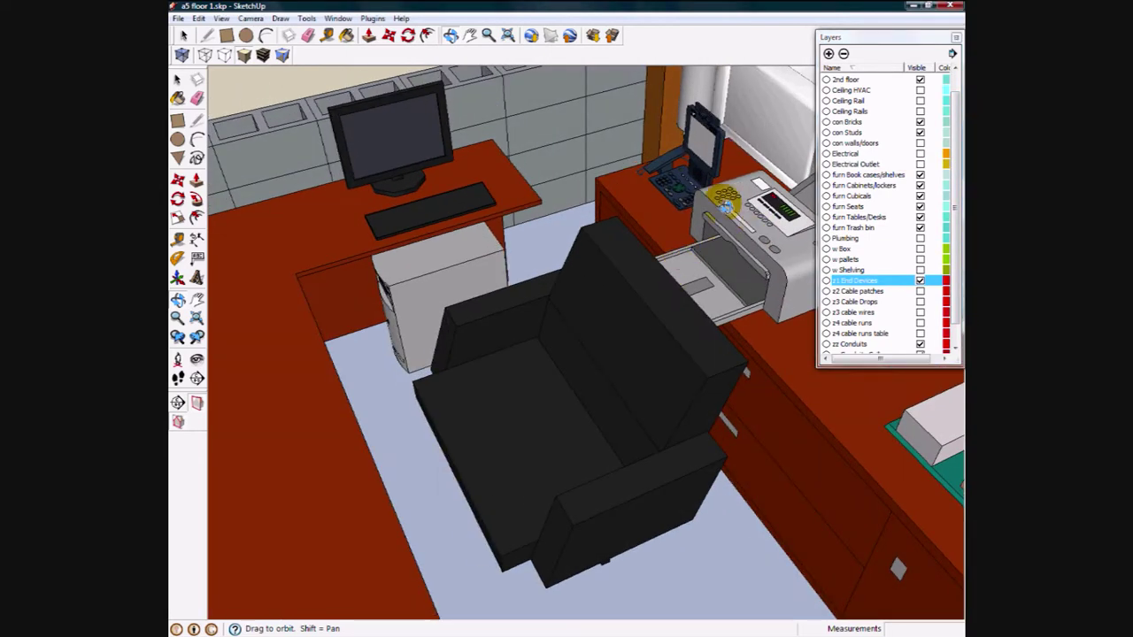
{"action": "mouse_move", "coordinate": [478, 256]}
{"action": "left_mouse_down"}
{"action": "mouse_move", "coordinate": [410, 328]}
{"action": "mouse_move", "coordinate": [522, 305]}
{"action": "mouse_move", "coordinate": [663, 362]}
{"action": "mouse_move", "coordinate": [676, 392]}
{"action": "mouse_move", "coordinate": [539, 397]}
{"action": "mouse_move", "coordinate": [576, 340]}
{"action": "mouse_move", "coordinate": [549, 324]}
{"action": "mouse_move", "coordinate": [663, 261]}
{"action": "left_mouse_up"}
{"action": "scroll", "coordinate": [579, 236], "scroll_direction": "up", "scroll_amount": 5}
{"action": "scroll", "coordinate": [548, 324], "scroll_direction": "up", "scroll_amount": 4}
{"action": "scroll", "coordinate": [663, 261], "scroll_direction": "down", "scroll_amount": 1}
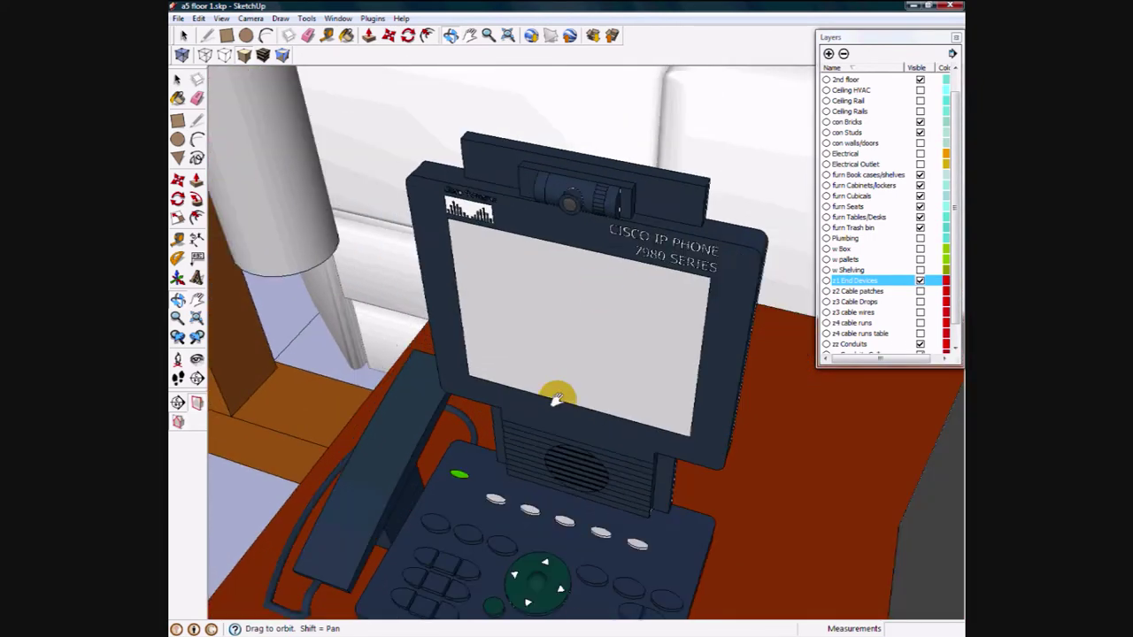
{"action": "left_click_drag", "start_coordinate": [557, 397], "coordinate": [577, 263], "text": "shift"}
{"action": "scroll", "coordinate": [579, 274], "scroll_direction": "down", "scroll_amount": 5}
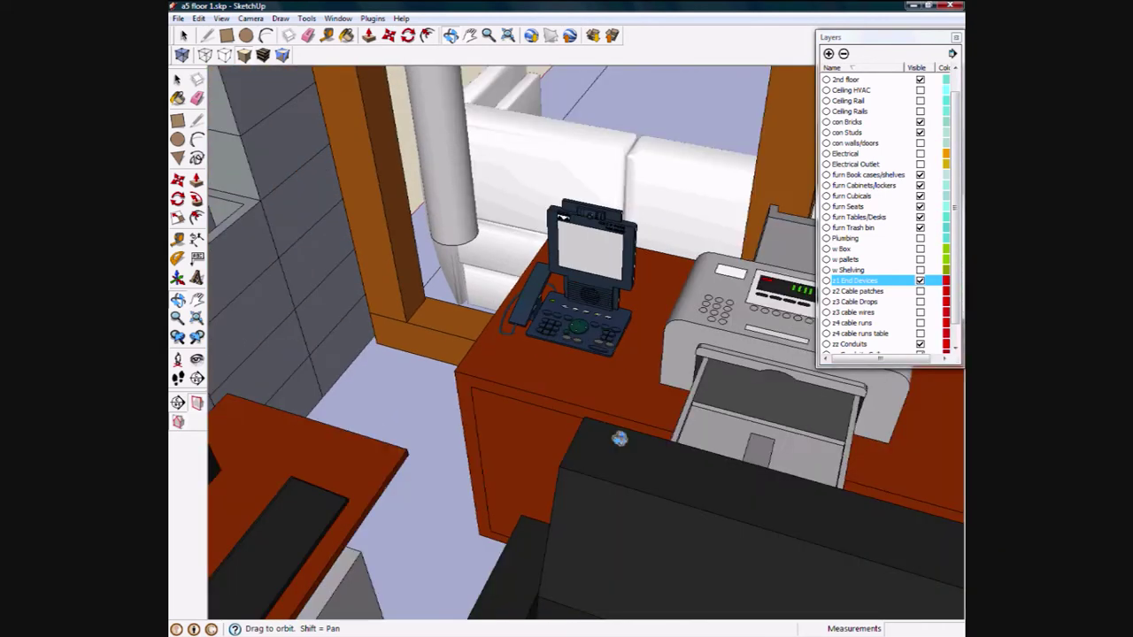
{"action": "left_click_drag", "start_coordinate": [447, 505], "coordinate": [355, 117]}
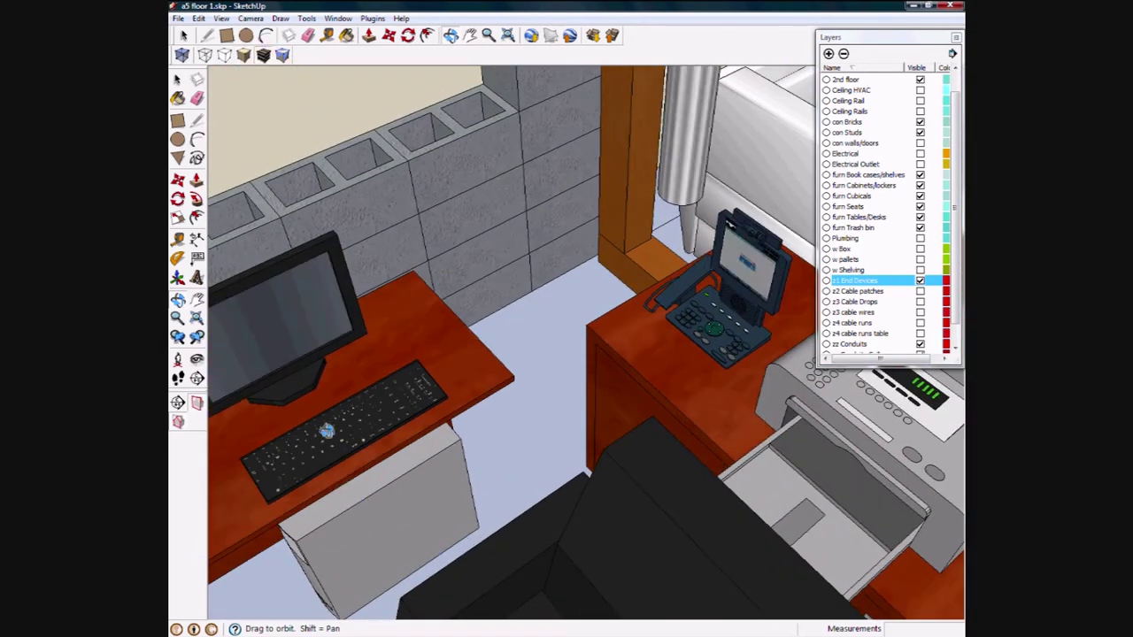
Show the z2 Cable patches layer and inspect the red patch cables behind the IP phone.
{"action": "left_click_drag", "start_coordinate": [475, 282], "coordinate": [553, 403]}
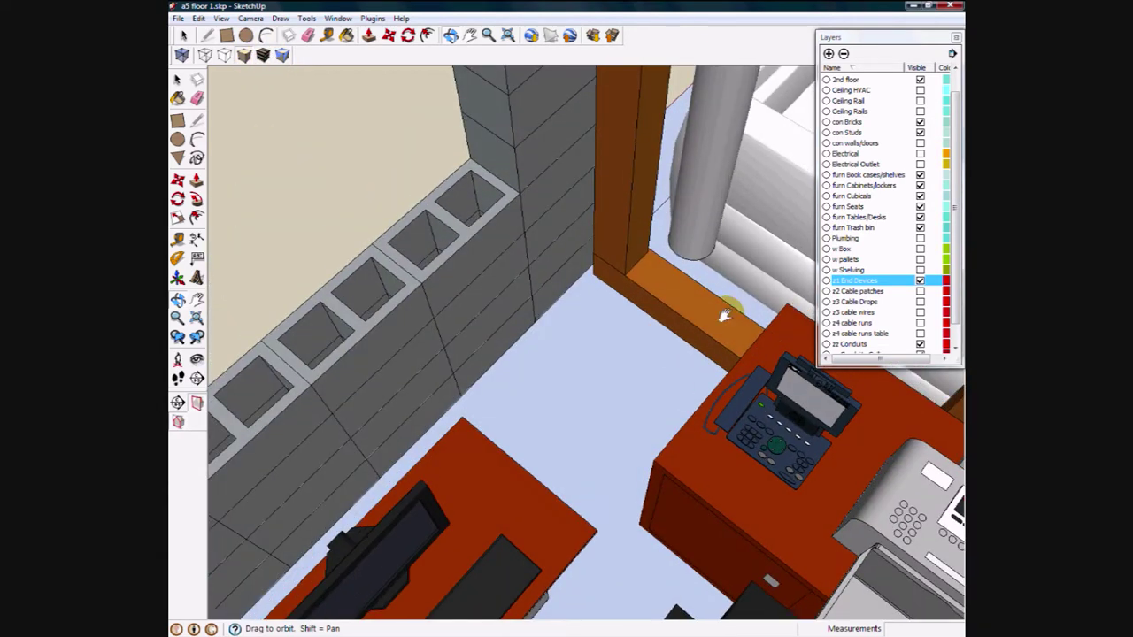
{"action": "left_click", "coordinate": [921, 291]}
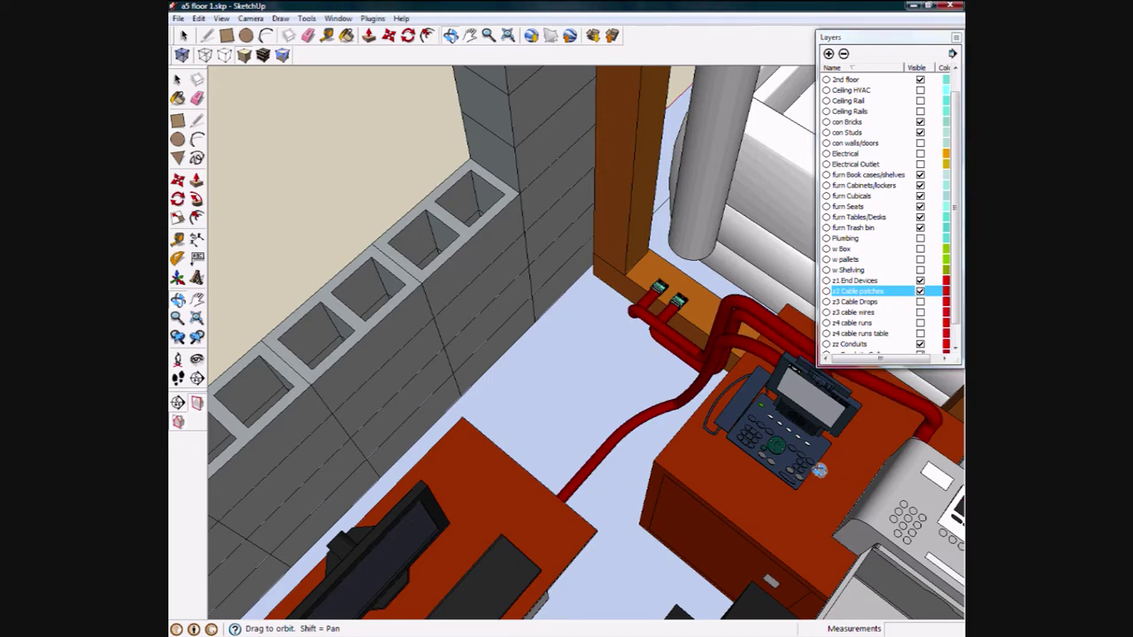
{"action": "left_click_drag", "start_coordinate": [845, 461], "coordinate": [681, 475]}
{"action": "scroll", "coordinate": [673, 469], "scroll_direction": "up", "scroll_amount": 4}
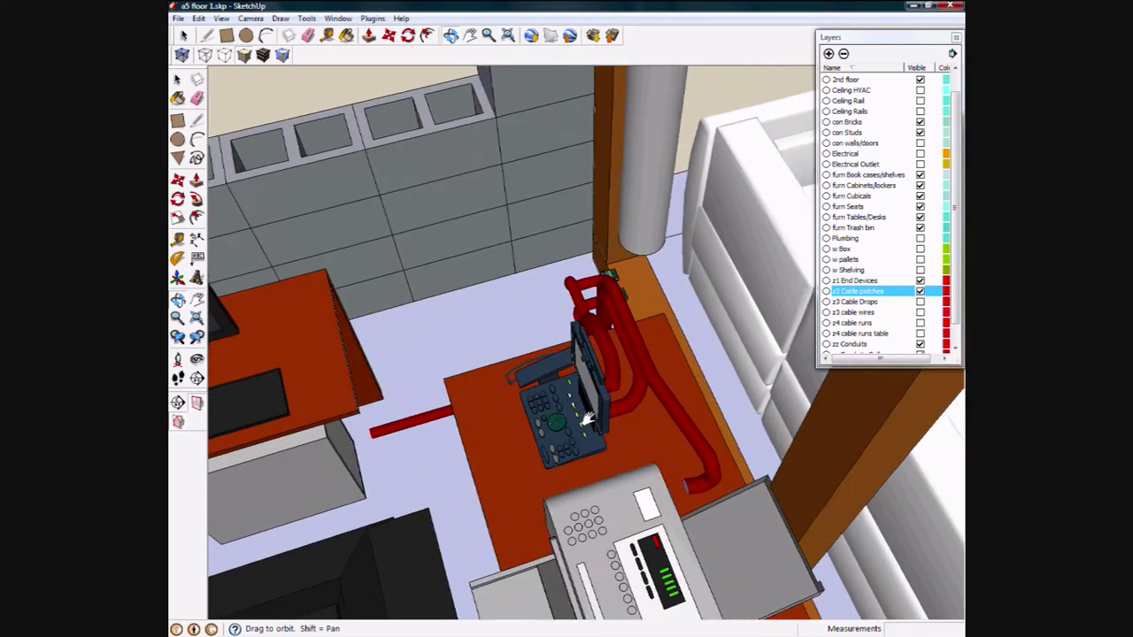
{"action": "scroll", "coordinate": [650, 450], "scroll_direction": "up", "scroll_amount": 5}
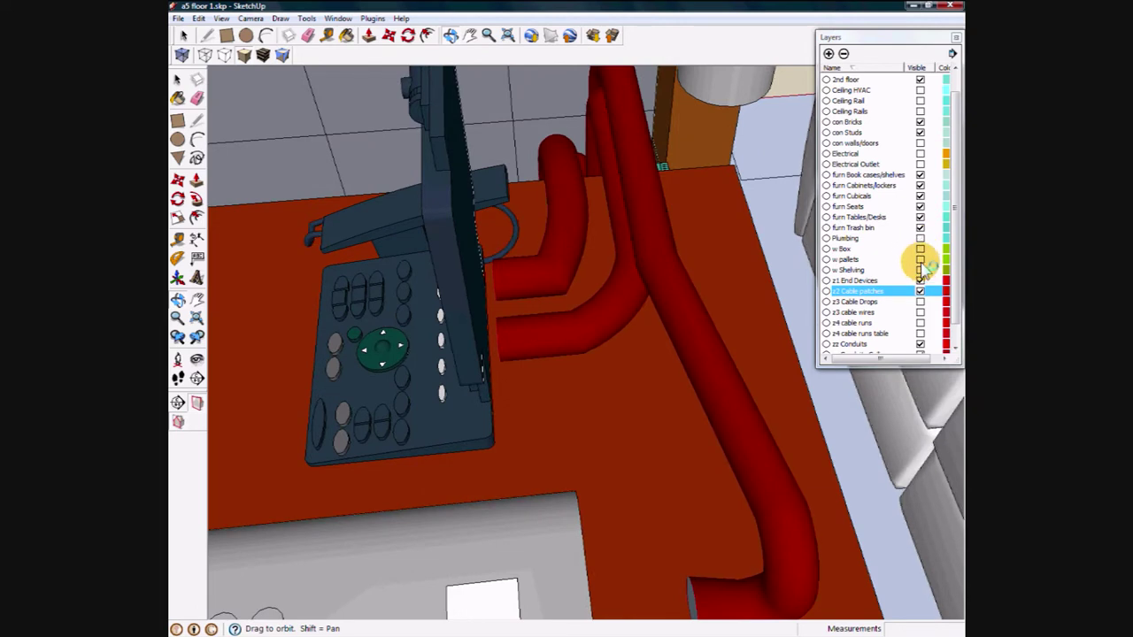
Show the z3 Cable Drops layer and inspect the phone's cable connections and the back of the wall jack.
{"action": "left_click", "coordinate": [921, 303]}
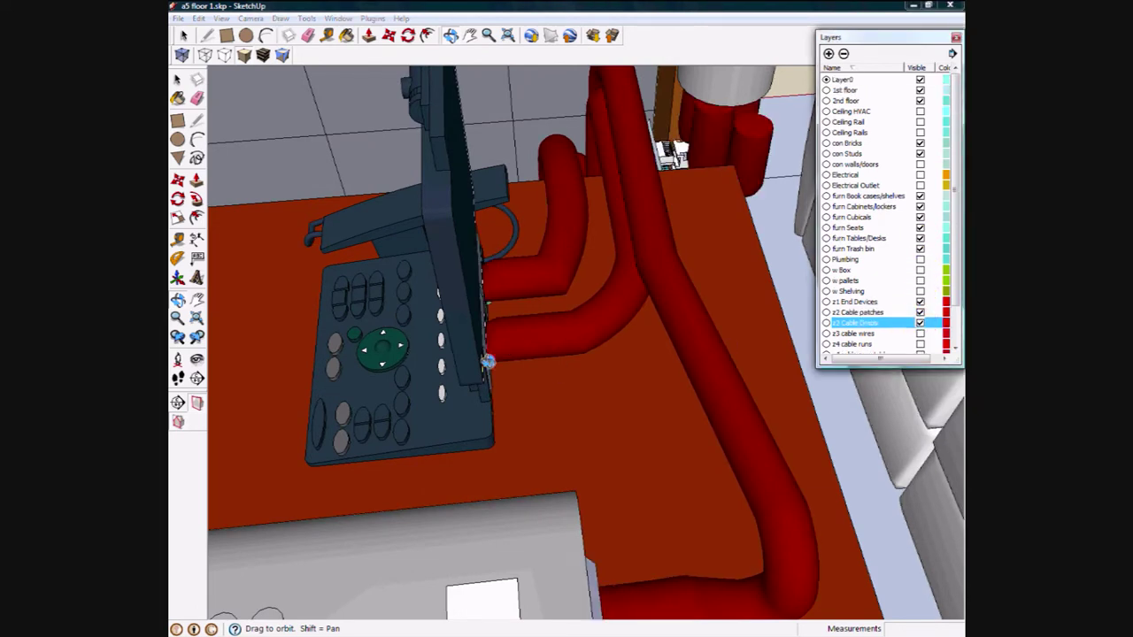
{"action": "scroll", "coordinate": [494, 370], "scroll_direction": "up", "scroll_amount": 4}
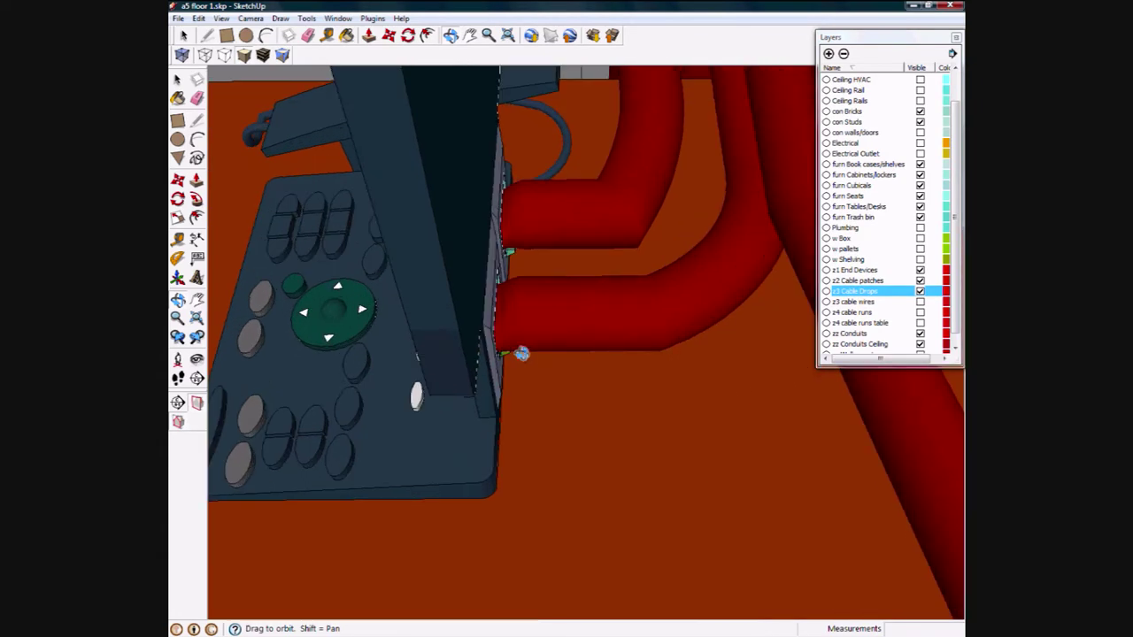
{"action": "left_click_drag", "start_coordinate": [521, 354], "coordinate": [514, 305]}
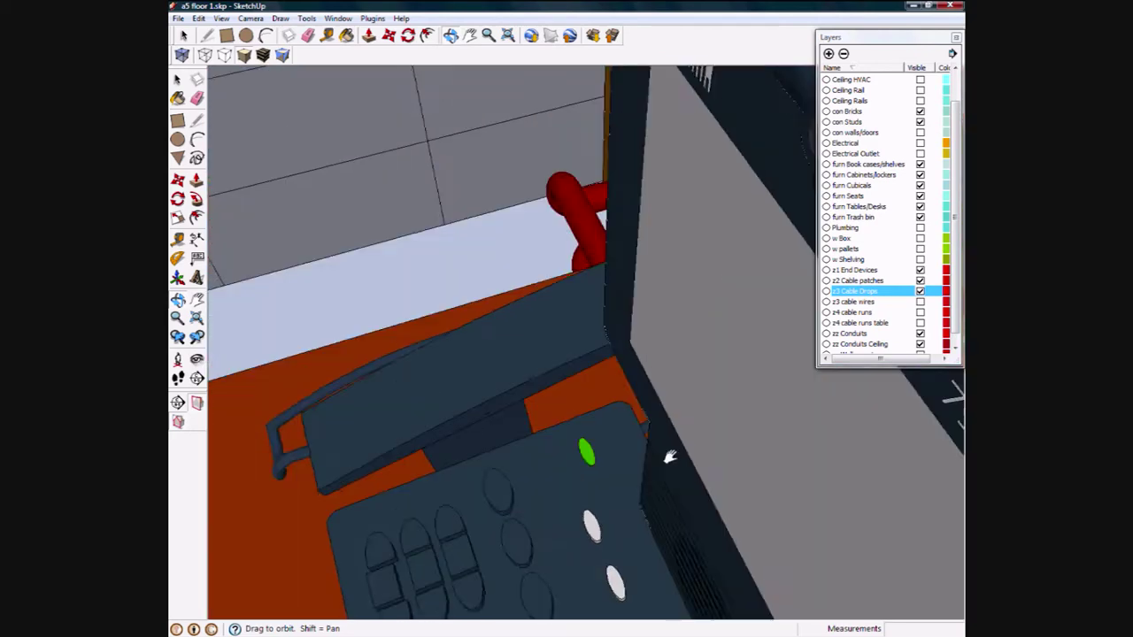
{"action": "scroll", "coordinate": [667, 455], "scroll_direction": "down", "scroll_amount": 4}
{"action": "left_click_drag", "start_coordinate": [614, 372], "coordinate": [584, 365], "text": "shift"}
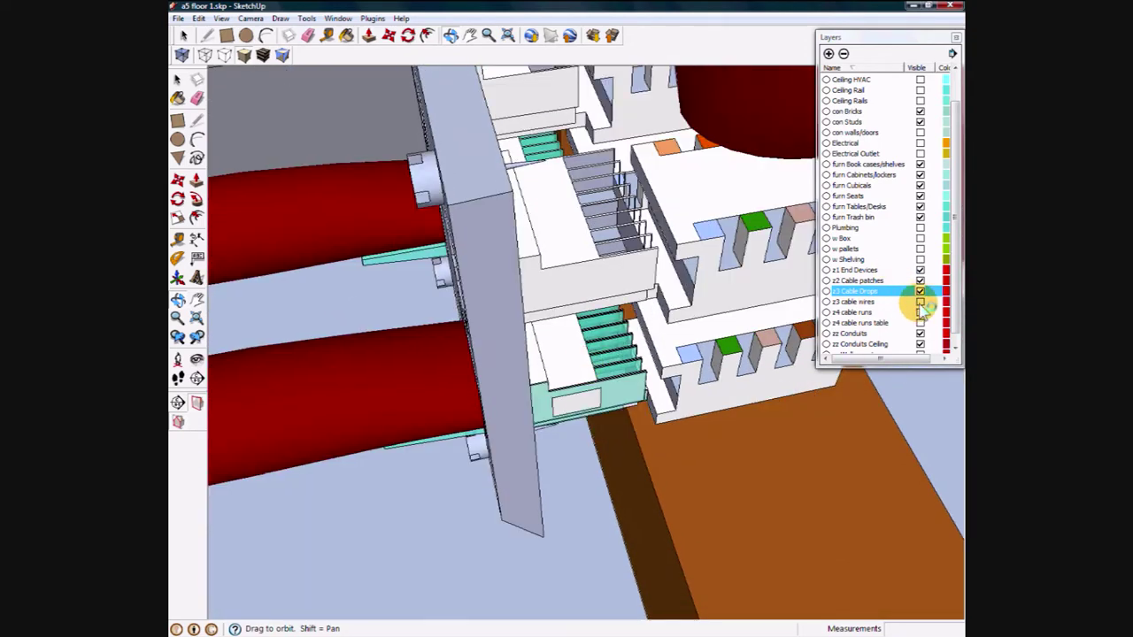
Show the z3 cable wires layer and inspect the colored wires and pins on the wall jack.
{"action": "left_click", "coordinate": [920, 301]}
{"action": "left_click_drag", "start_coordinate": [700, 299], "coordinate": [307, 78]}
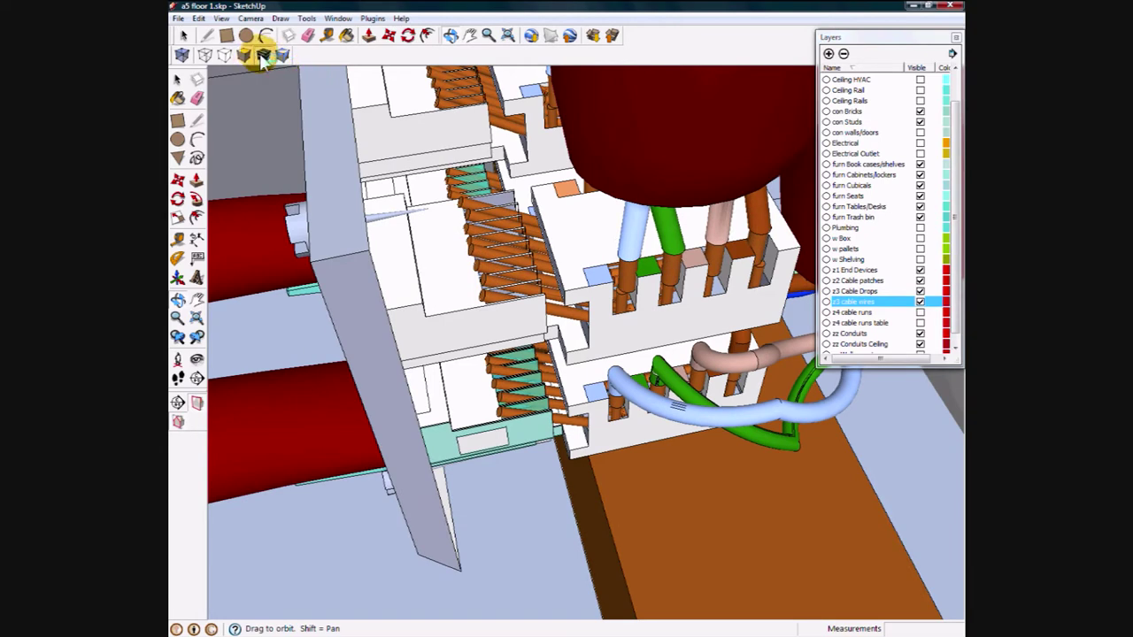
{"action": "left_click_drag", "start_coordinate": [695, 301], "coordinate": [680, 376]}
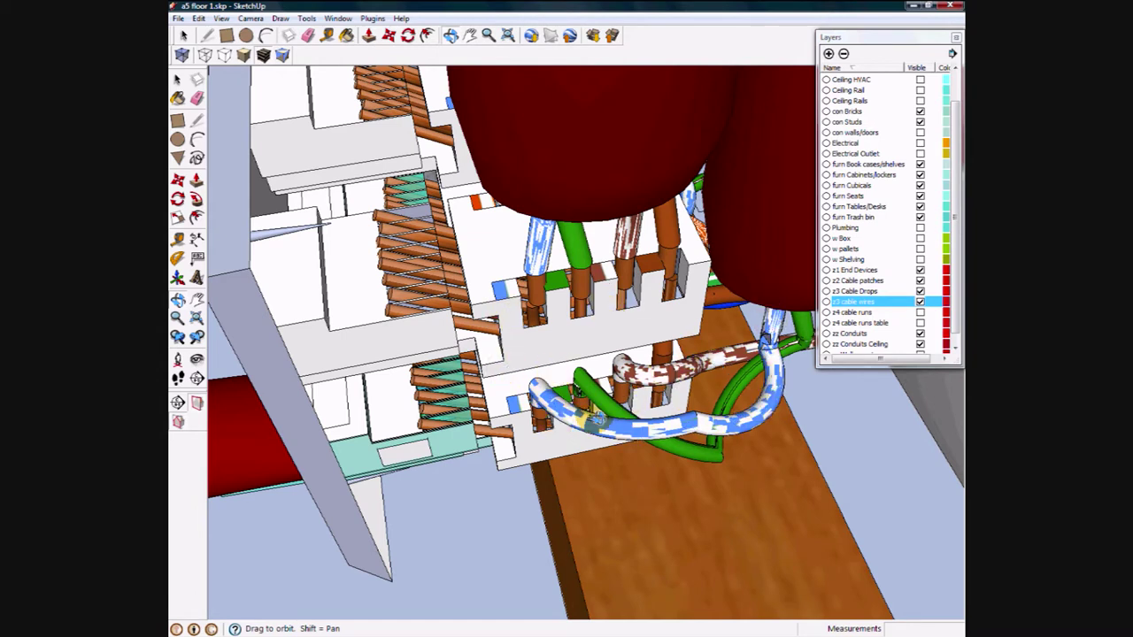
{"action": "left_click_drag", "start_coordinate": [522, 372], "coordinate": [502, 385]}
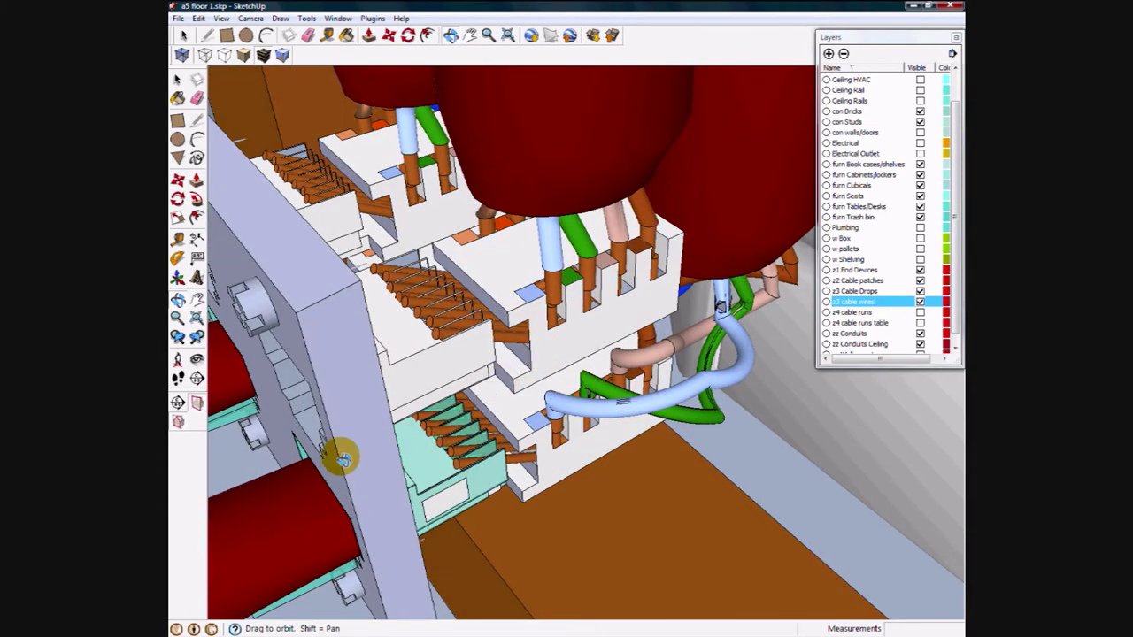
{"action": "left_click_drag", "start_coordinate": [344, 458], "coordinate": [318, 244]}
Examine the twisted wire pairs inside the wall jack and its cables in X-ray mode.
{"action": "left_click", "coordinate": [263, 55]}
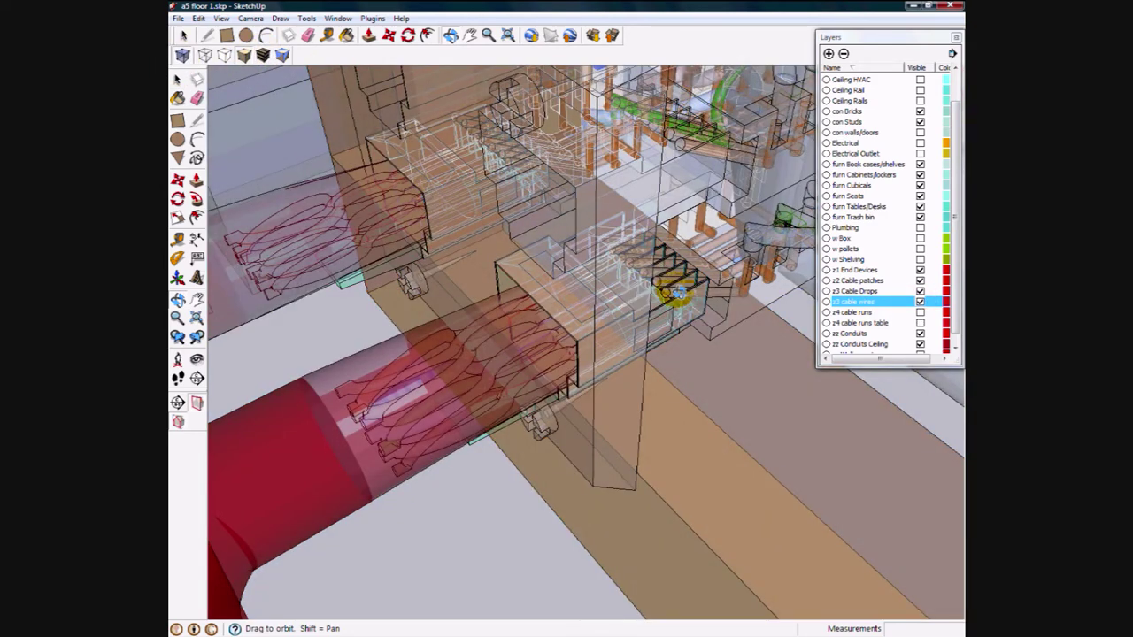
{"action": "mouse_move", "coordinate": [678, 292]}
{"action": "left_mouse_down"}
{"action": "mouse_move", "coordinate": [660, 372]}
{"action": "mouse_move", "coordinate": [652, 331]}
{"action": "mouse_move", "coordinate": [610, 389]}
{"action": "mouse_move", "coordinate": [627, 382]}
{"action": "mouse_move", "coordinate": [449, 241]}
{"action": "mouse_move", "coordinate": [630, 233]}
{"action": "mouse_move", "coordinate": [726, 260]}
{"action": "mouse_move", "coordinate": [705, 221]}
{"action": "mouse_move", "coordinate": [587, 346]}
{"action": "mouse_move", "coordinate": [486, 375]}
{"action": "mouse_move", "coordinate": [542, 295]}
{"action": "mouse_move", "coordinate": [617, 266]}
{"action": "mouse_move", "coordinate": [690, 296]}
{"action": "left_mouse_up"}
{"action": "scroll", "coordinate": [647, 325], "scroll_direction": "down", "scroll_amount": 3}
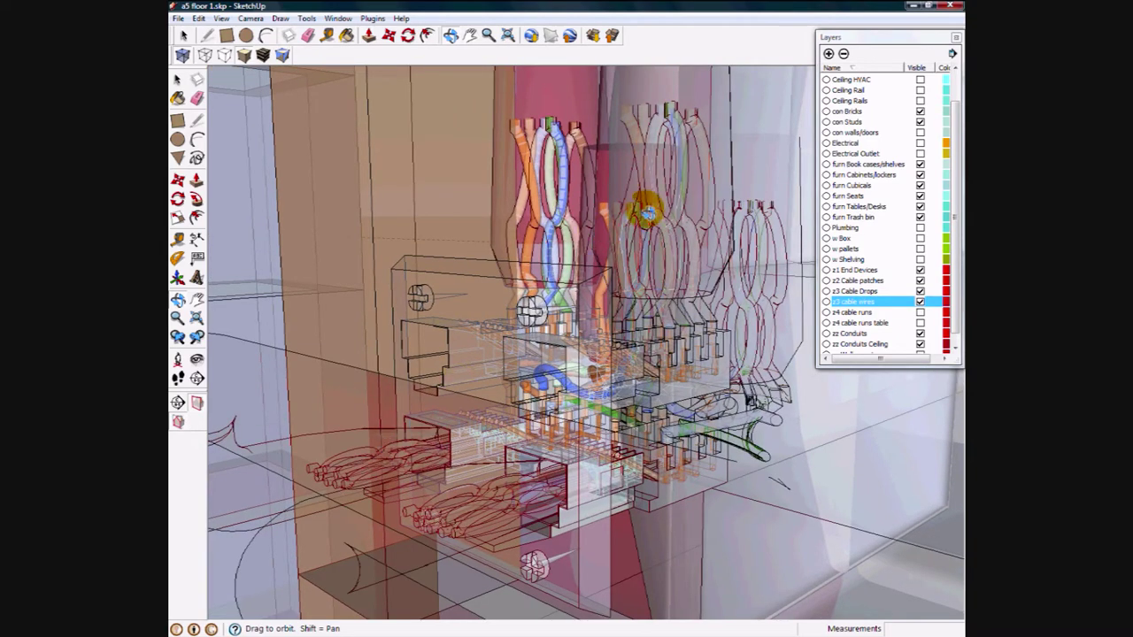
{"action": "left_click_drag", "start_coordinate": [588, 251], "coordinate": [676, 422]}
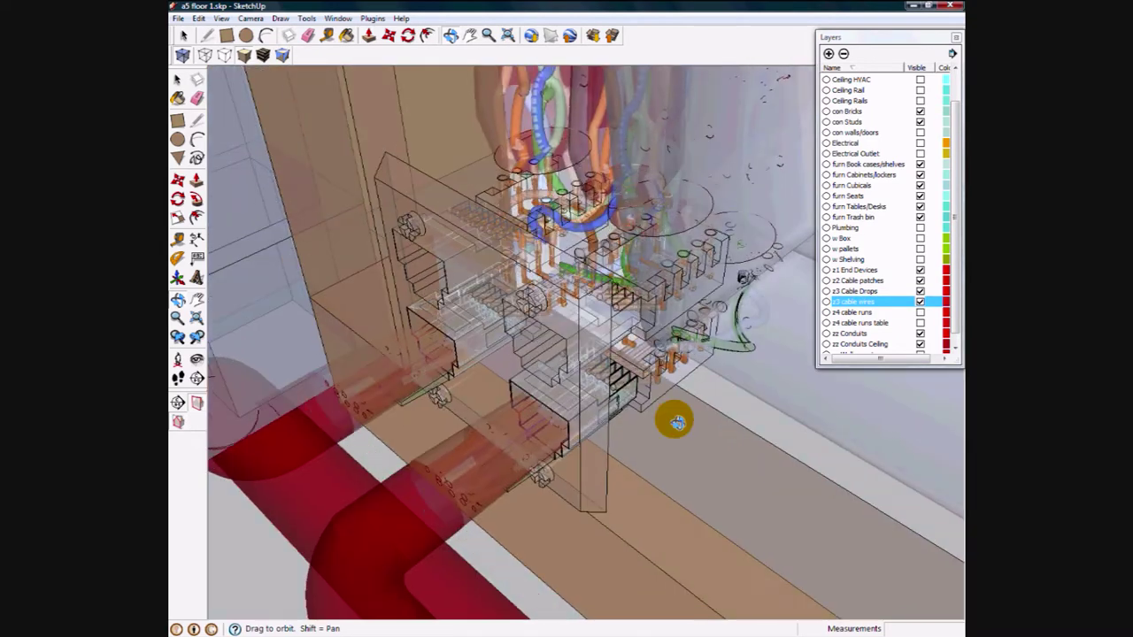
{"action": "left_click_drag", "start_coordinate": [688, 363], "coordinate": [915, 296]}
Hide the z3 cable wires layer and turn off the X-ray display.
{"action": "left_click", "coordinate": [921, 302]}
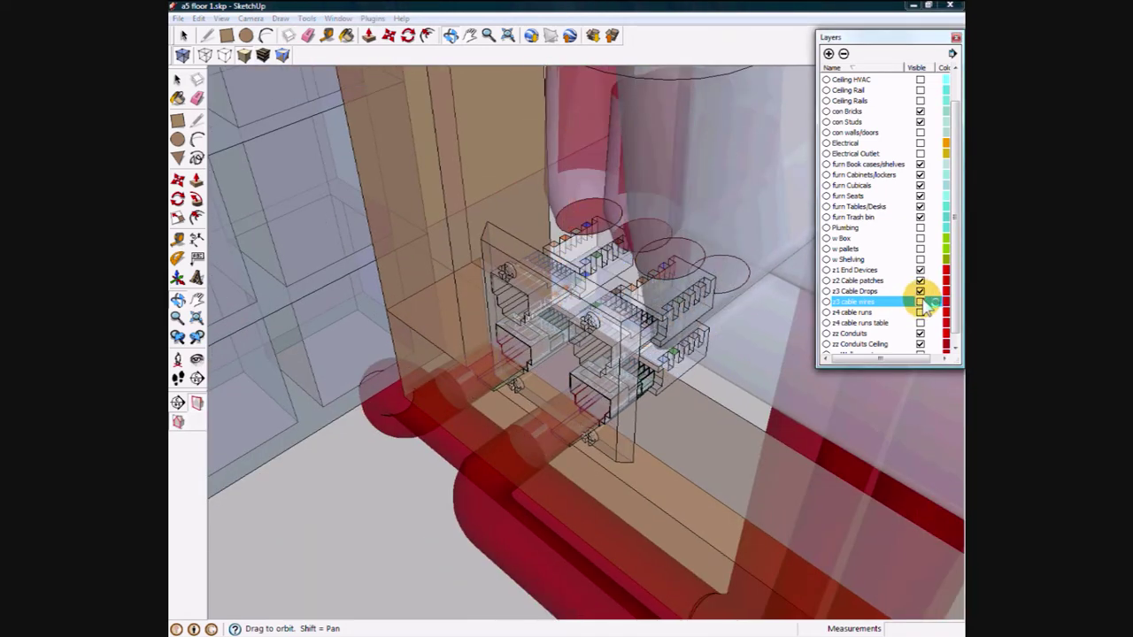
{"action": "left_click_drag", "start_coordinate": [609, 354], "coordinate": [614, 435]}
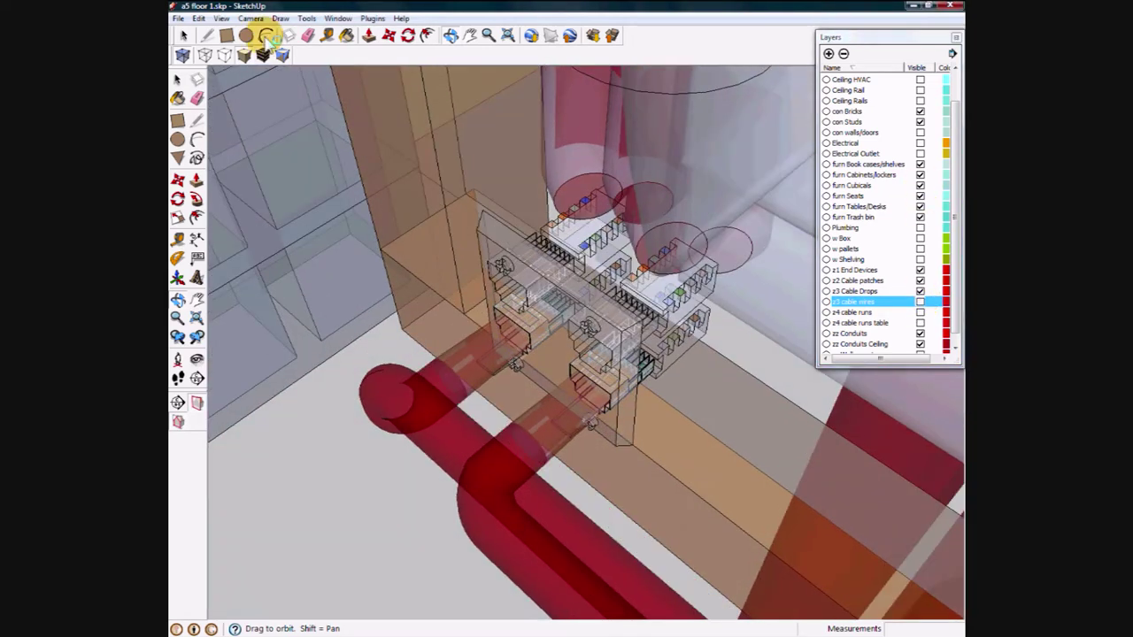
{"action": "left_click", "coordinate": [183, 54]}
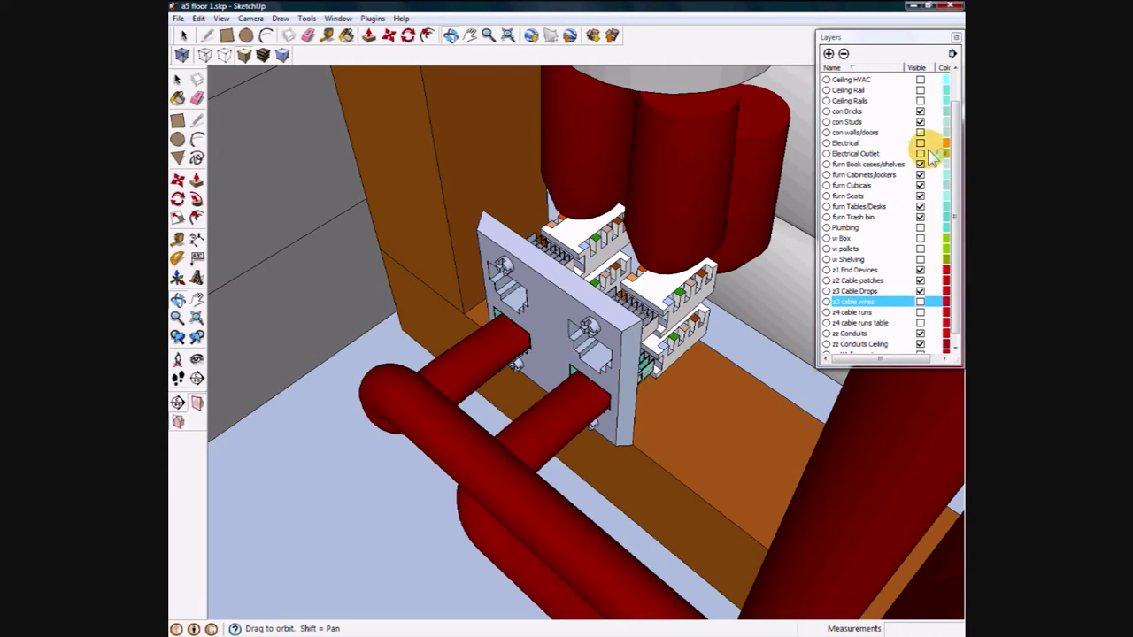
Check the class timer, and hide the z3 Cable Drops, z2 Cable patches and z1 End Devices layers.
{"action": "key", "text": "alt+Tab"}
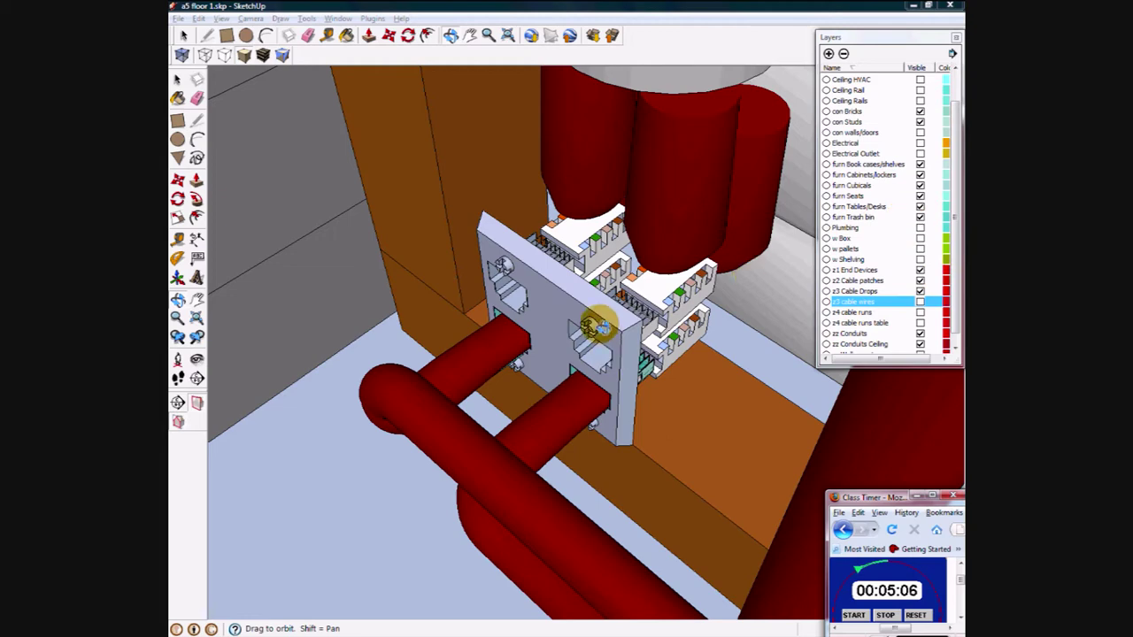
{"action": "middle_click_drag", "start_coordinate": [599, 328], "coordinate": [632, 463]}
{"action": "scroll", "coordinate": [600, 320], "scroll_direction": "down", "scroll_amount": 5}
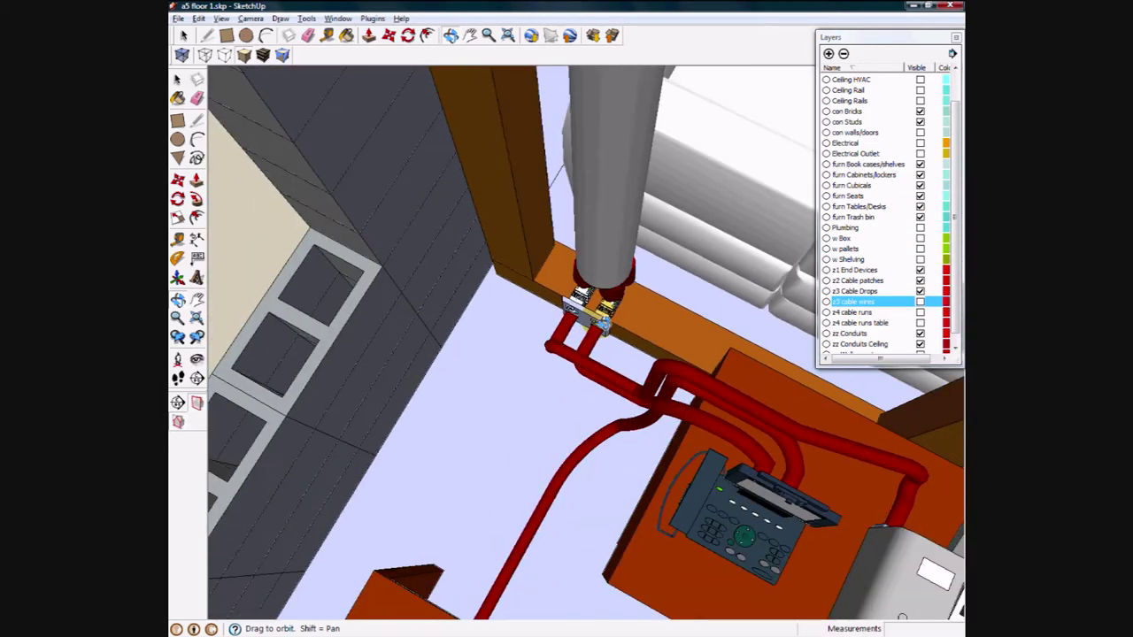
{"action": "left_click_drag", "start_coordinate": [902, 617], "coordinate": [510, 367]}
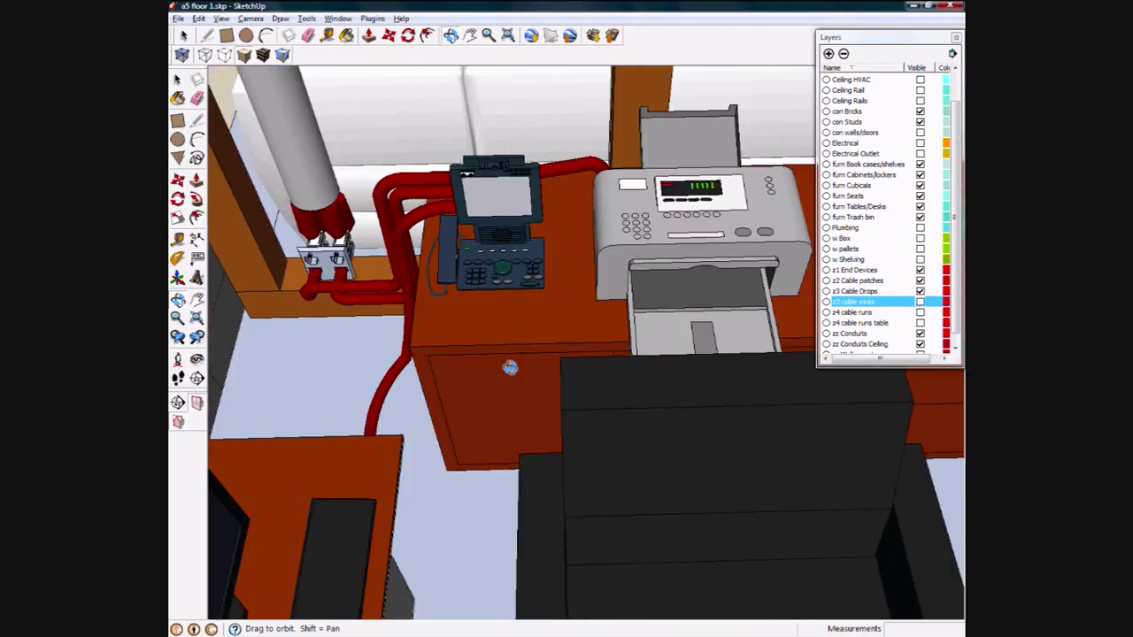
{"action": "scroll", "coordinate": [510, 367], "scroll_direction": "down", "scroll_amount": 2}
{"action": "scroll", "coordinate": [717, 263], "scroll_direction": "down", "scroll_amount": 2}
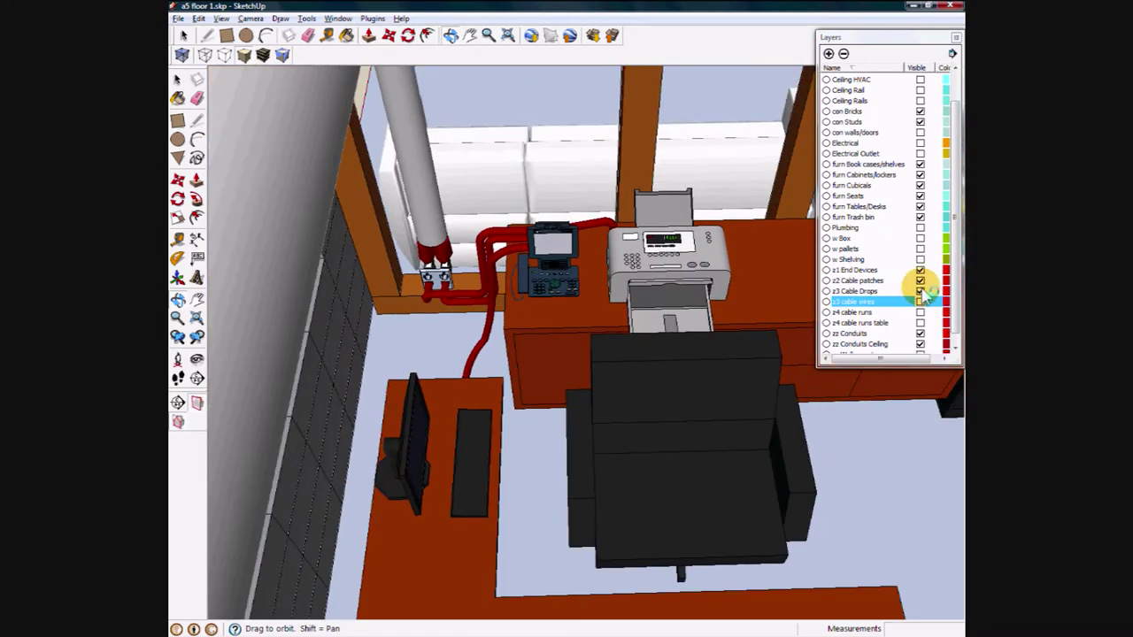
{"action": "left_click", "coordinate": [921, 291]}
{"action": "left_click", "coordinate": [920, 280]}
{"action": "left_click", "coordinate": [920, 270]}
{"action": "left_click_drag", "start_coordinate": [657, 324], "coordinate": [660, 248]}
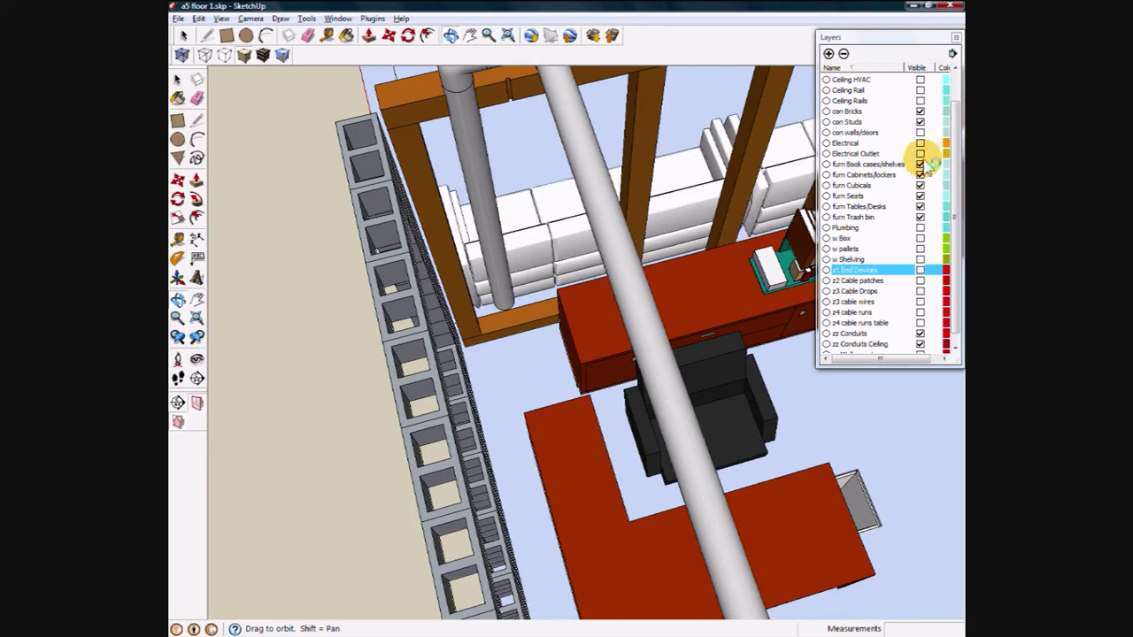
Hide the con Studs and con Bricks layers and show the con walls/doors layer.
{"action": "left_click", "coordinate": [920, 121]}
{"action": "left_click", "coordinate": [921, 110]}
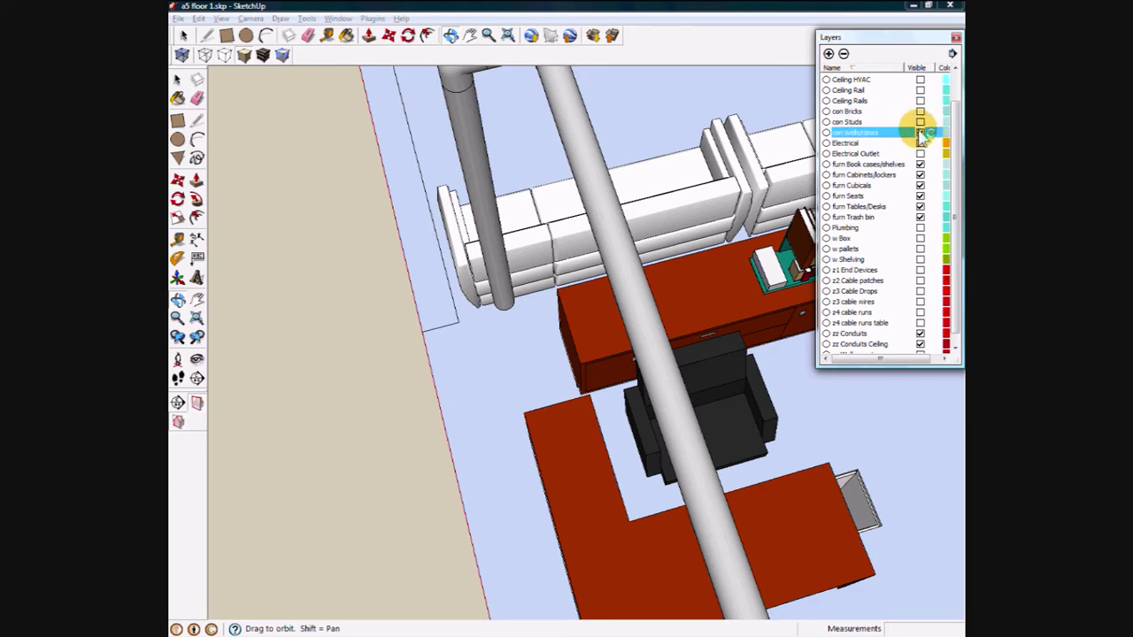
{"action": "left_click", "coordinate": [920, 133]}
Bring a cubicle desk into close view and show the z1 End Devices layer.
{"action": "scroll", "coordinate": [646, 311], "scroll_direction": "down", "scroll_amount": 5}
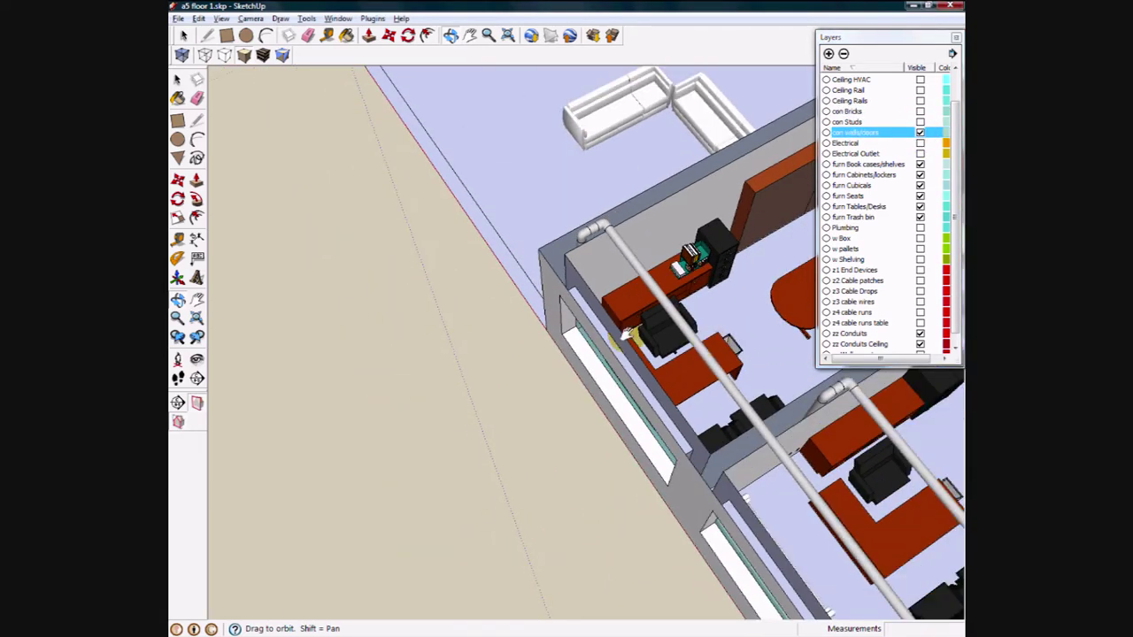
{"action": "left_click_drag", "start_coordinate": [625, 333], "coordinate": [693, 451]}
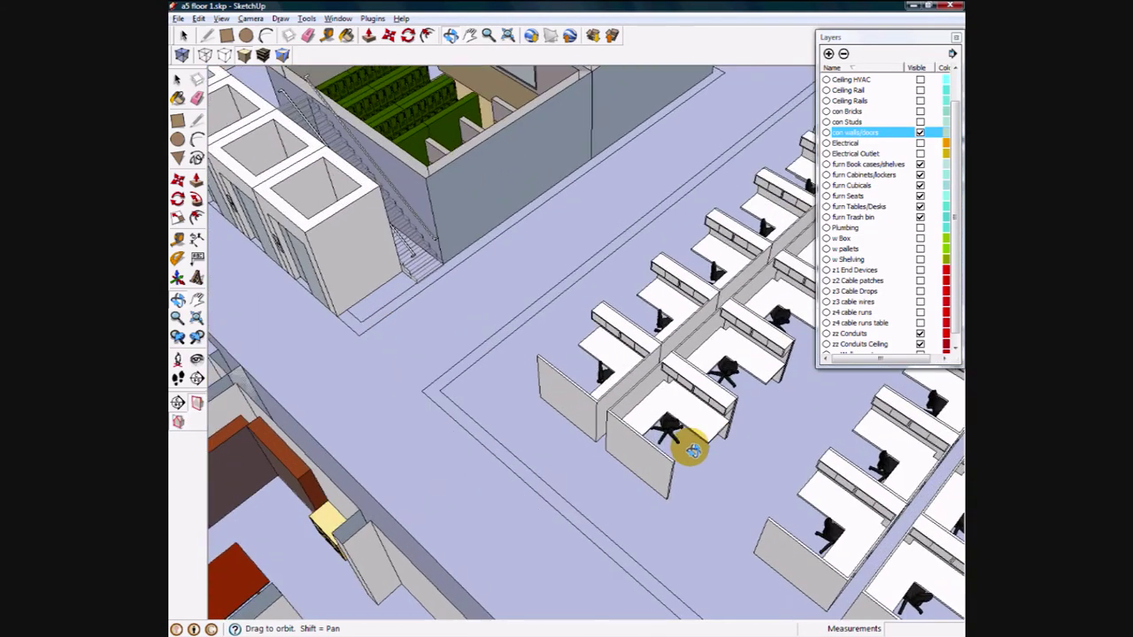
{"action": "scroll", "coordinate": [693, 450], "scroll_direction": "up", "scroll_amount": 10}
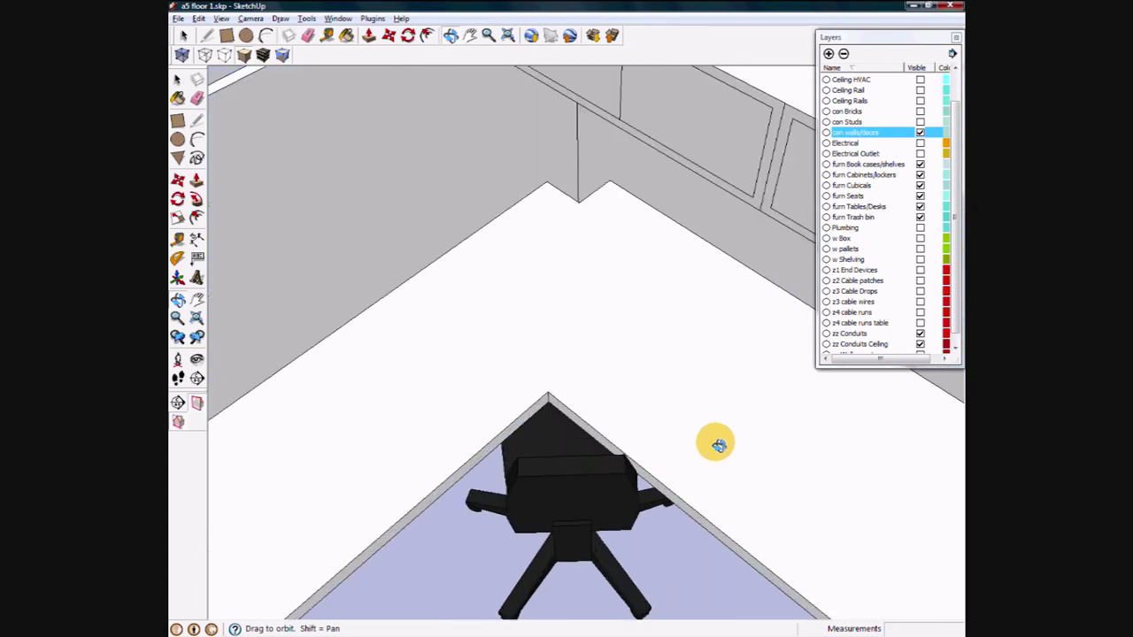
{"action": "left_click_drag", "start_coordinate": [718, 446], "coordinate": [722, 413]}
{"action": "left_click", "coordinate": [920, 270]}
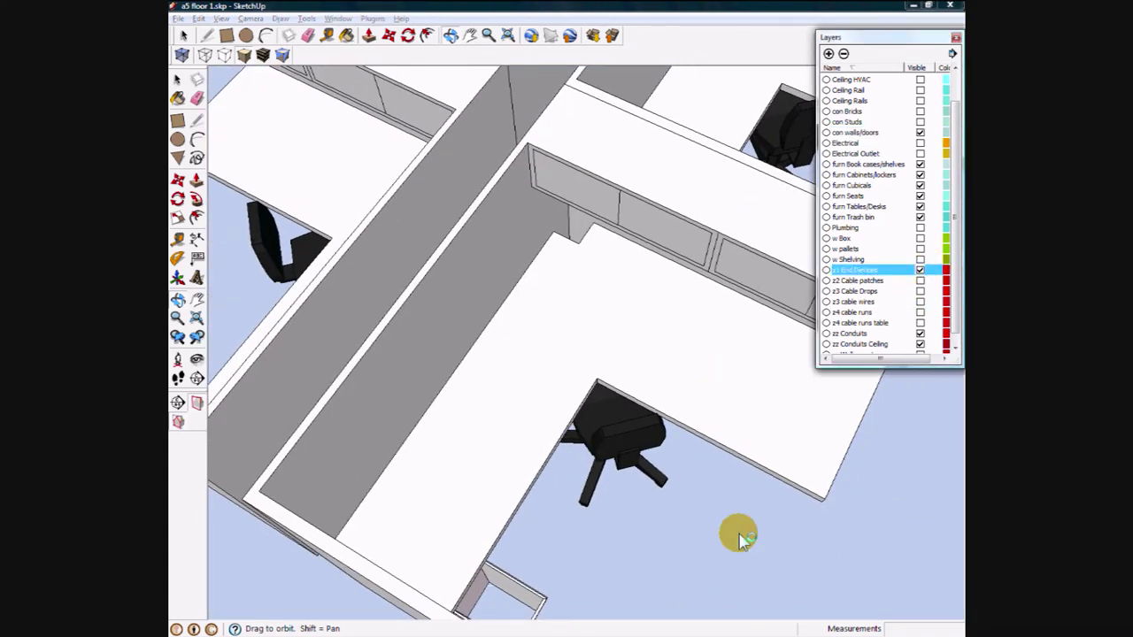
{"action": "left_click_drag", "start_coordinate": [720, 533], "coordinate": [731, 429]}
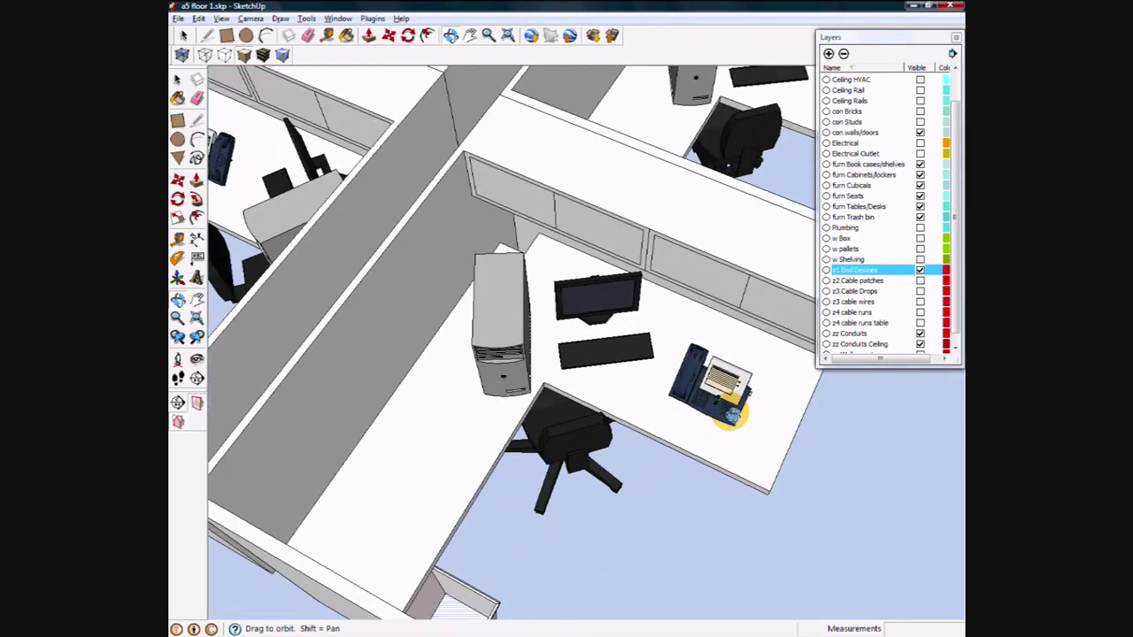
Examine the desk phone up close, along with the computers in the rows of cubicles.
{"action": "scroll", "coordinate": [730, 411], "scroll_direction": "up", "scroll_amount": 10}
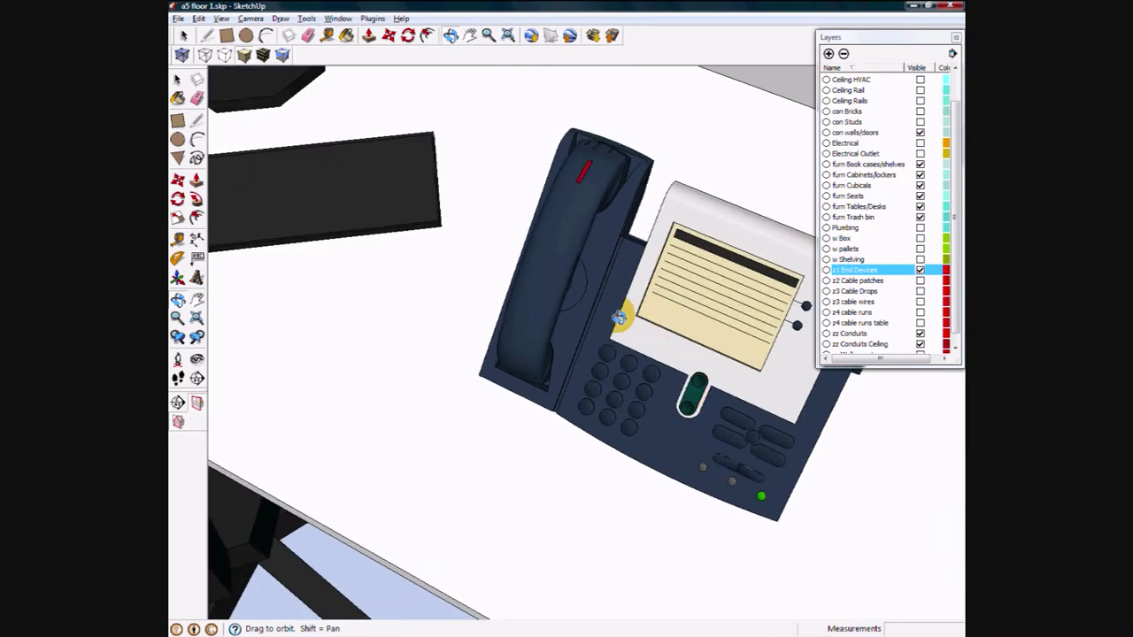
{"action": "scroll", "coordinate": [617, 320], "scroll_direction": "down", "scroll_amount": 5}
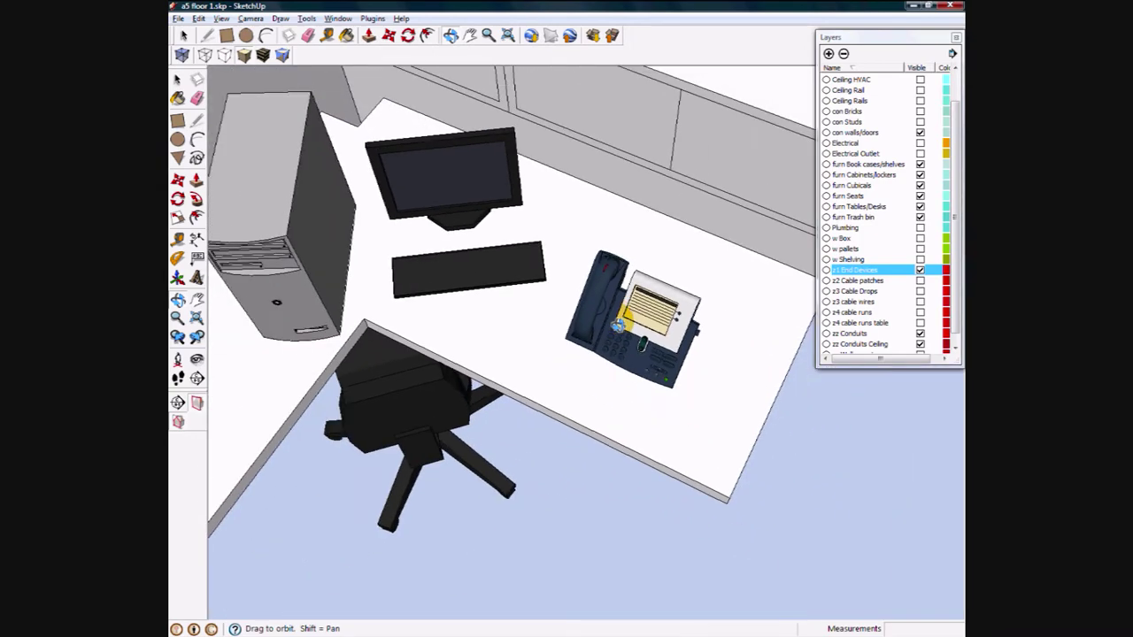
{"action": "middle_click_drag", "start_coordinate": [686, 160], "coordinate": [614, 399], "text": "shift"}
{"action": "scroll", "coordinate": [614, 399], "scroll_direction": "down", "scroll_amount": 2}
{"action": "middle_click_drag", "start_coordinate": [500, 416], "coordinate": [628, 363], "text": "shift"}
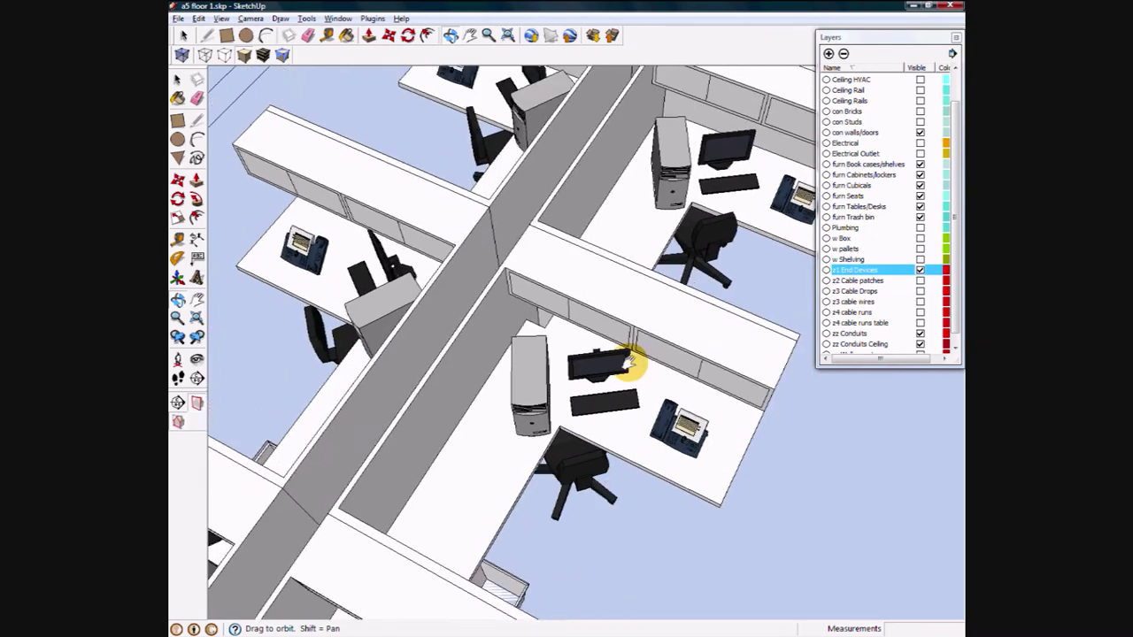
{"action": "left_click_drag", "start_coordinate": [670, 224], "coordinate": [599, 454]}
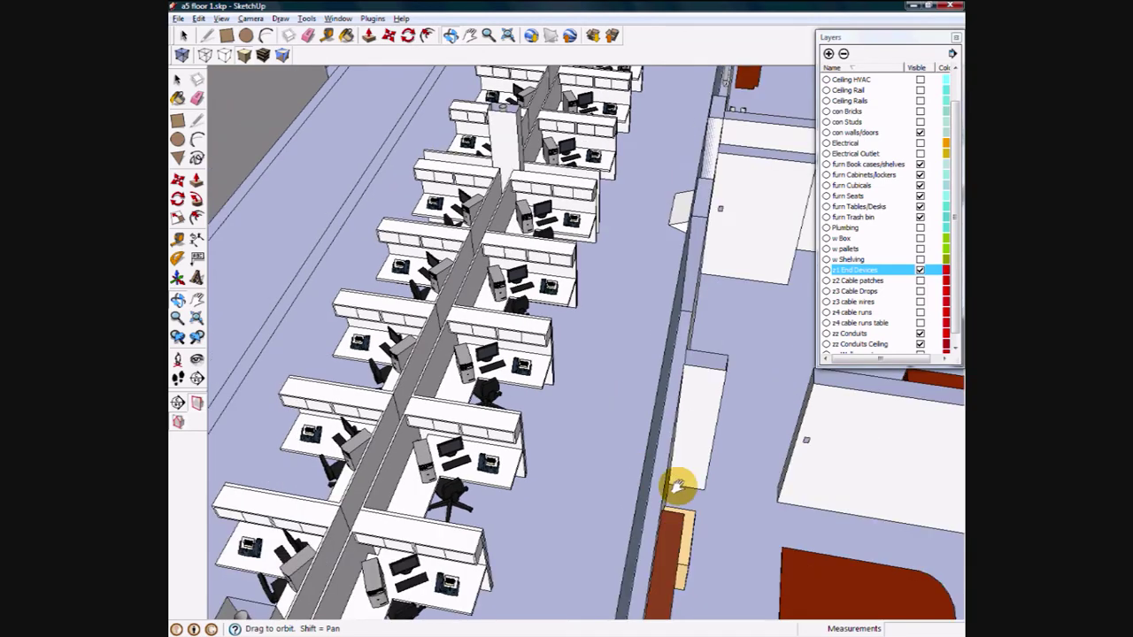
Show the z2 Cable patches and z3 Cable Drops layers while viewing the conference room table.
{"action": "left_click_drag", "start_coordinate": [677, 485], "coordinate": [589, 285]}
{"action": "scroll", "coordinate": [584, 275], "scroll_direction": "up", "scroll_amount": 3}
{"action": "scroll", "coordinate": [581, 258], "scroll_direction": "up", "scroll_amount": 4}
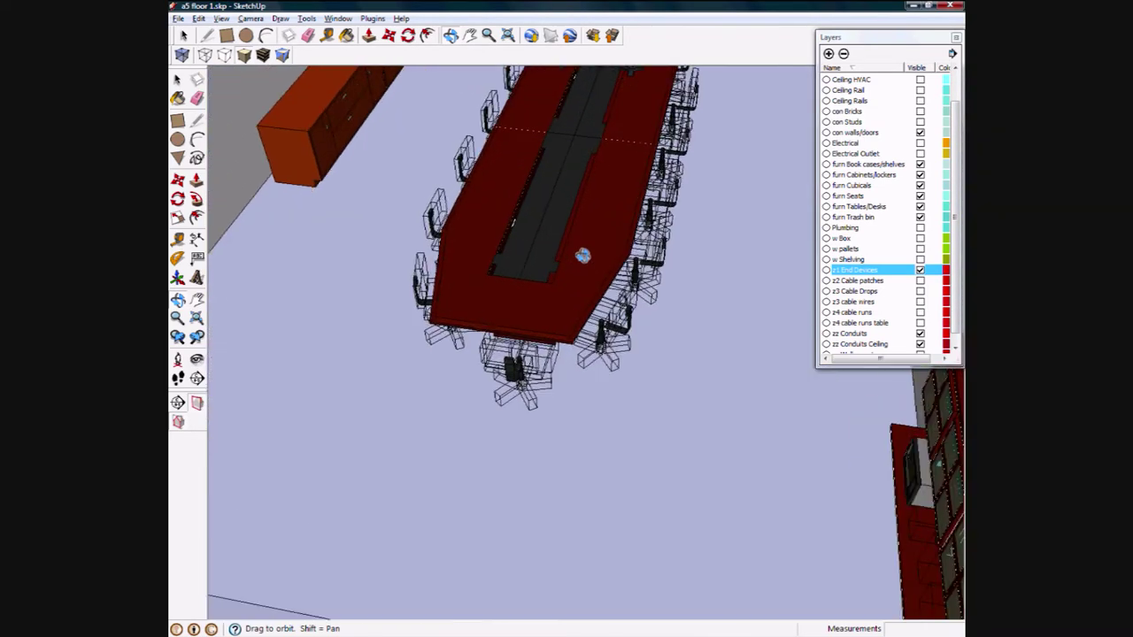
{"action": "scroll", "coordinate": [582, 256], "scroll_direction": "up", "scroll_amount": 6}
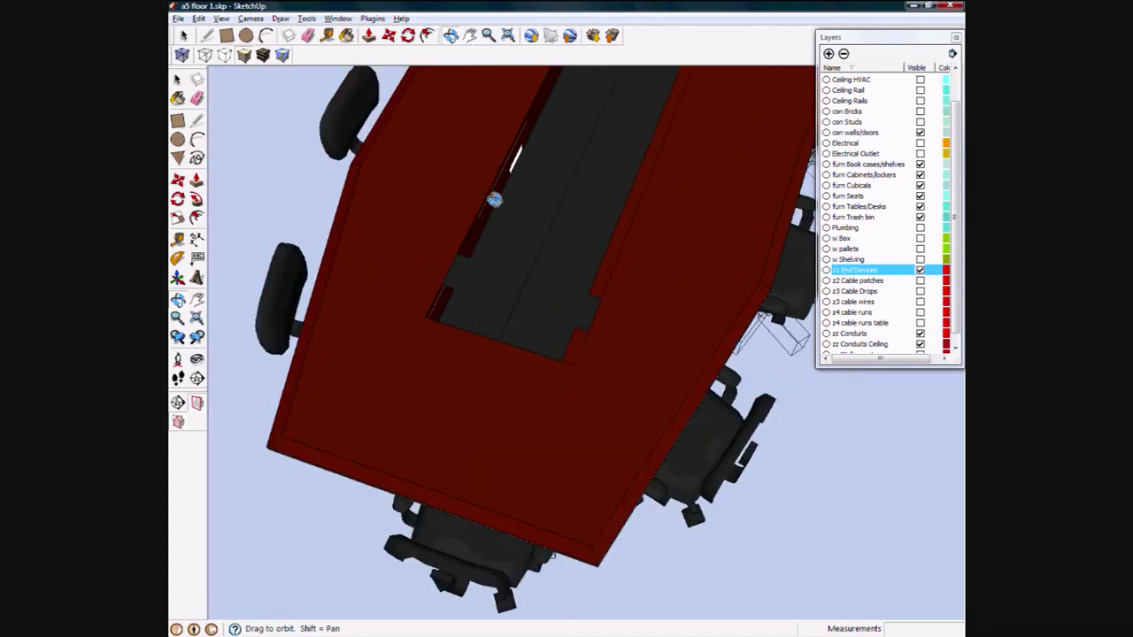
{"action": "left_click_drag", "start_coordinate": [493, 200], "coordinate": [609, 251]}
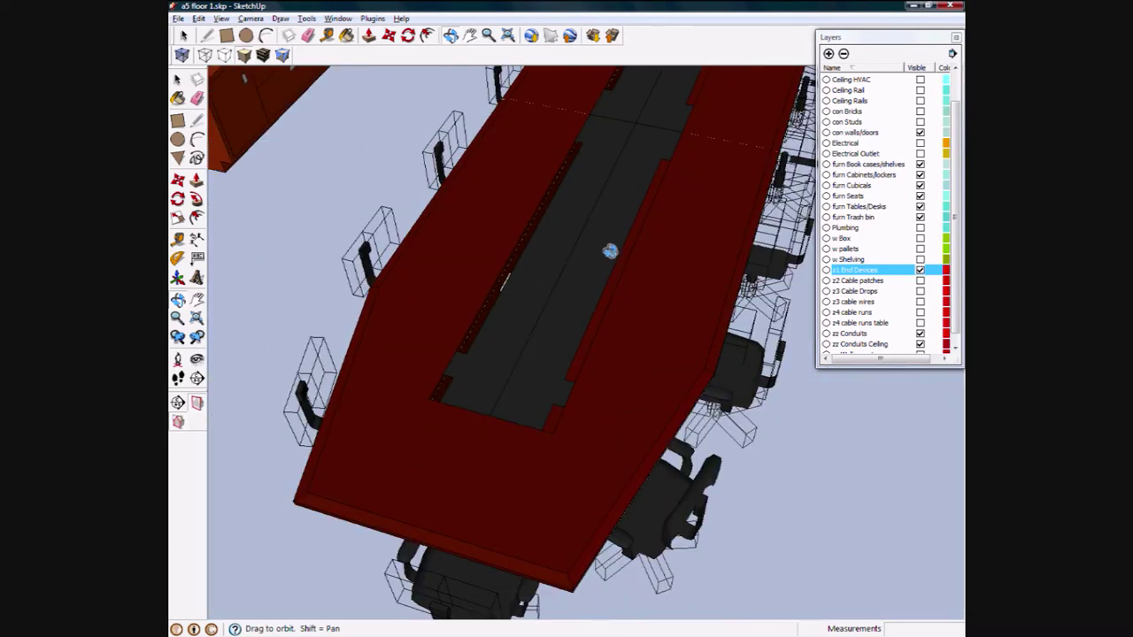
{"action": "left_click", "coordinate": [920, 281]}
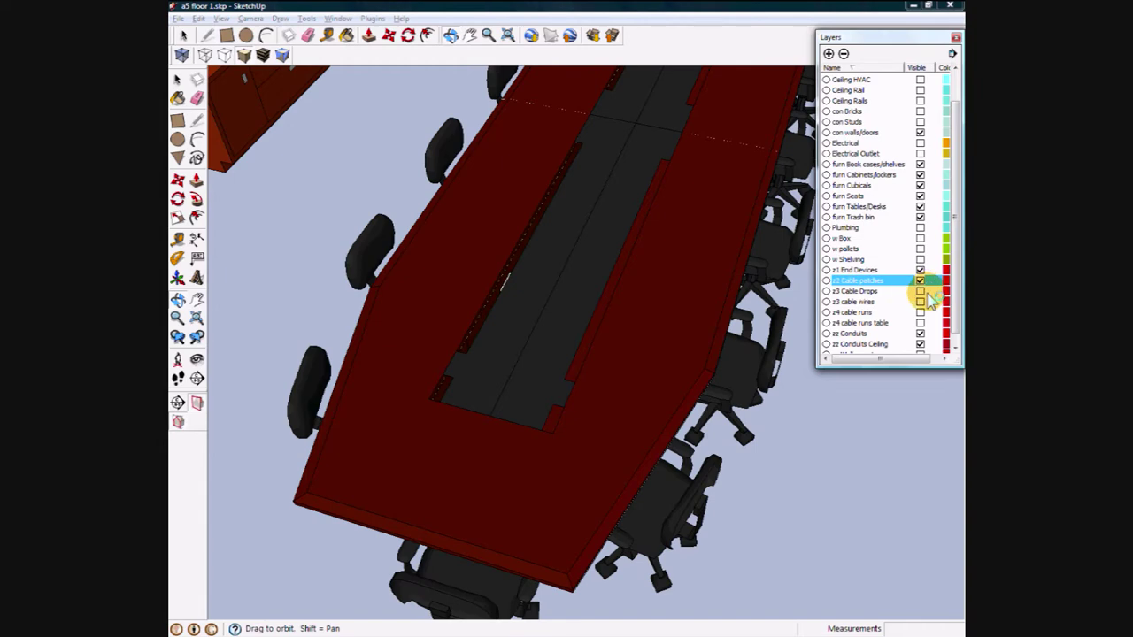
{"action": "left_click", "coordinate": [921, 291]}
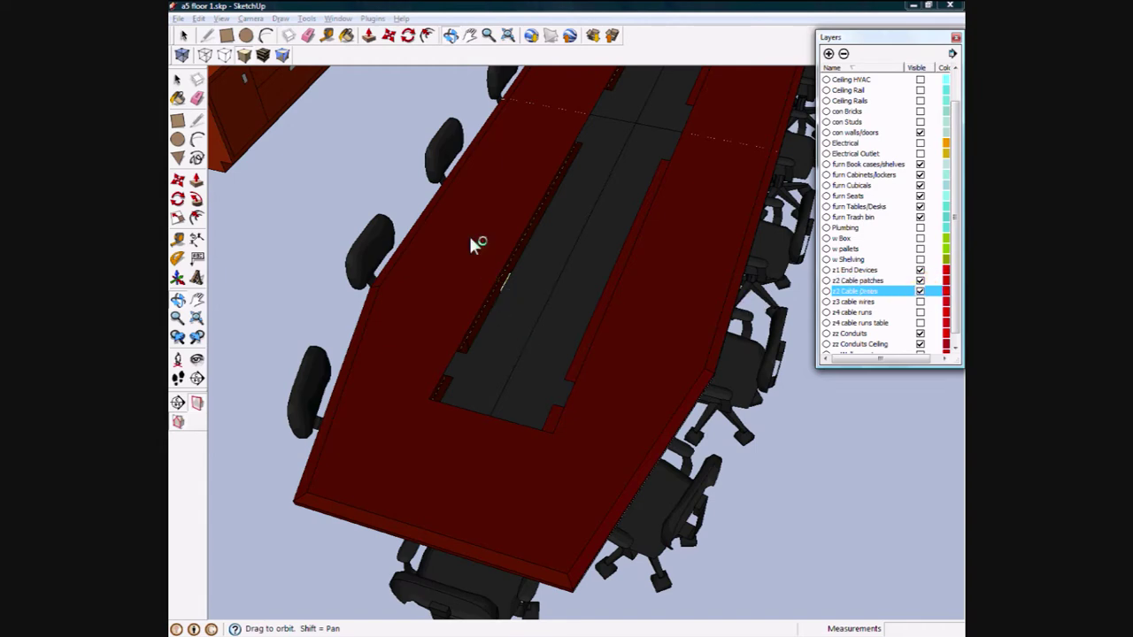
Examine the Cisco conference phone, its handset-style keypad and the satellite units on the conference table.
{"action": "scroll", "coordinate": [472, 244], "scroll_direction": "down", "scroll_amount": 4}
{"action": "left_click_drag", "start_coordinate": [592, 319], "coordinate": [329, 354]}
{"action": "scroll", "coordinate": [678, 197], "scroll_direction": "up", "scroll_amount": 3}
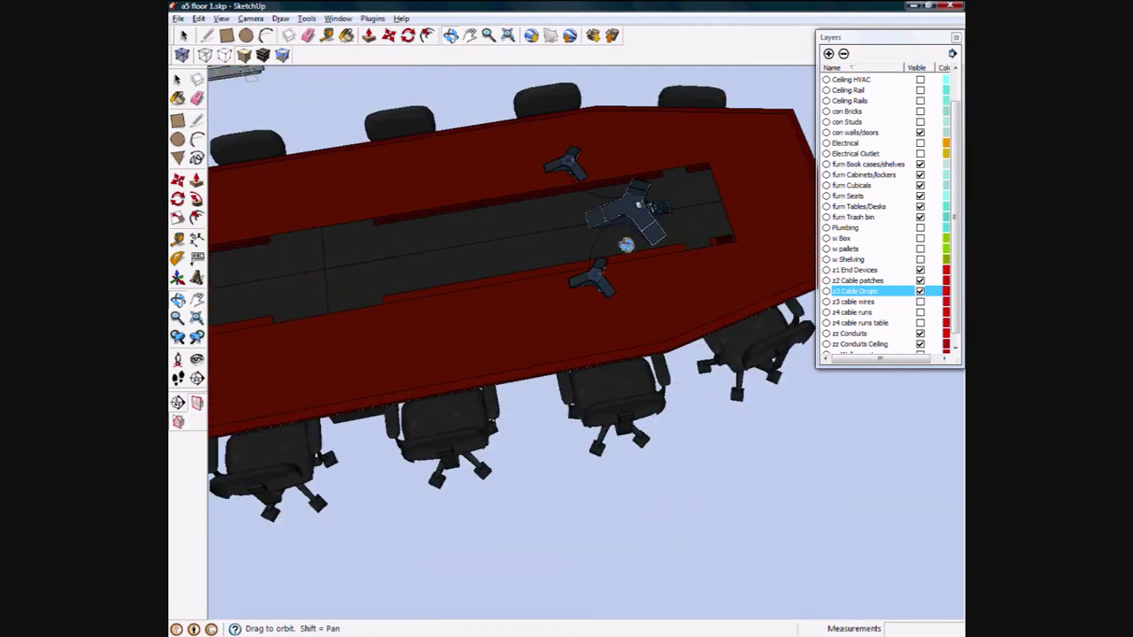
{"action": "scroll", "coordinate": [626, 245], "scroll_direction": "up", "scroll_amount": 4}
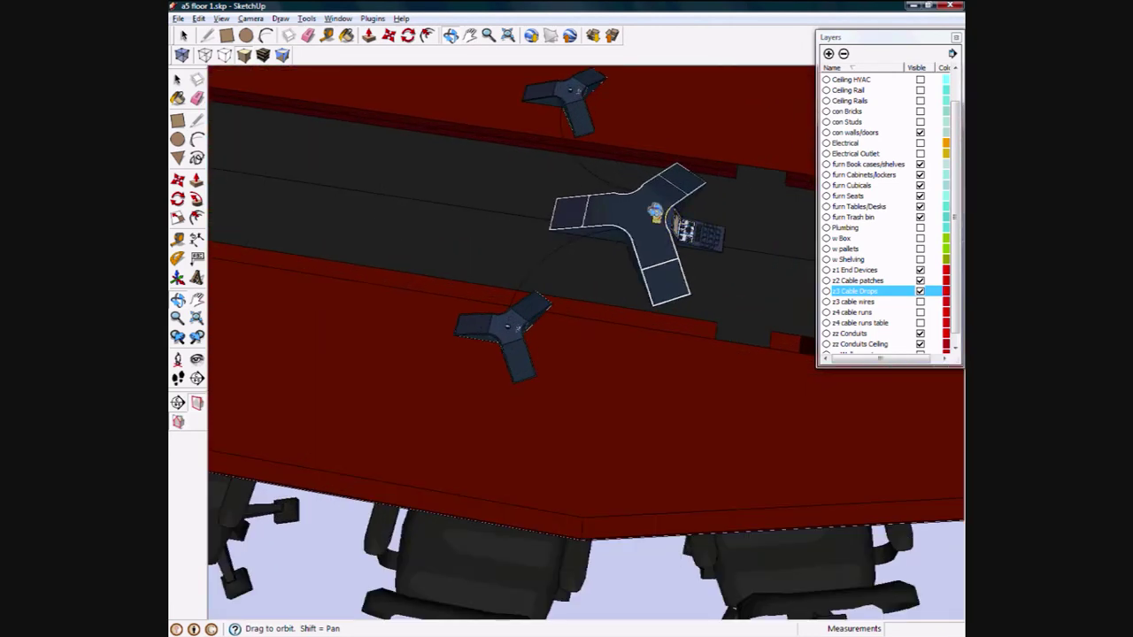
{"action": "scroll", "coordinate": [655, 211], "scroll_direction": "up", "scroll_amount": 6}
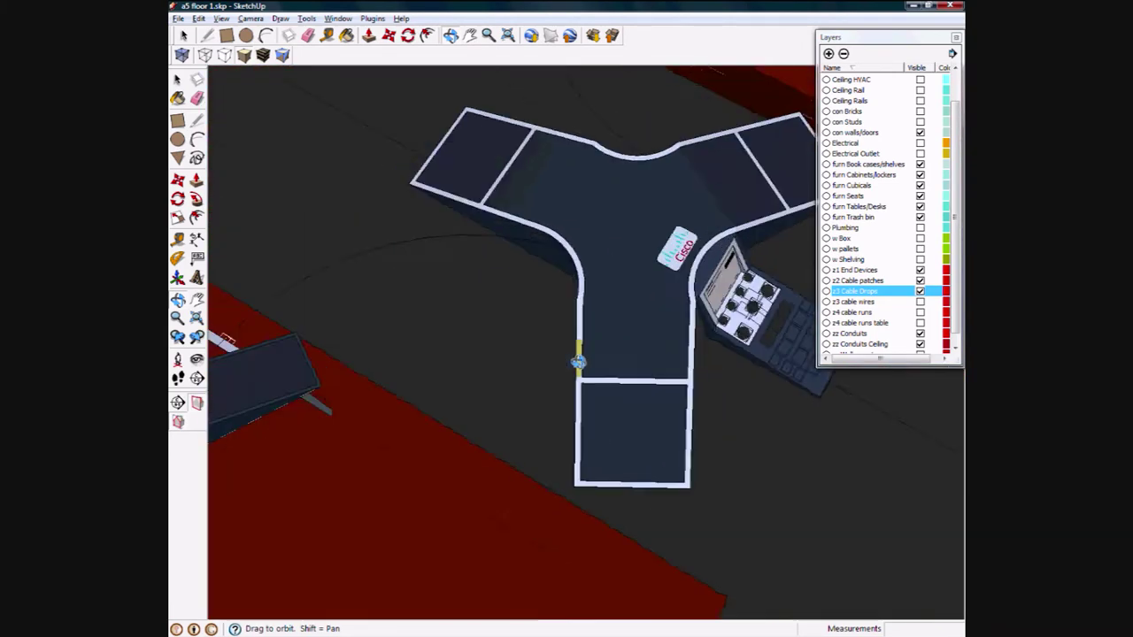
{"action": "left_click_drag", "start_coordinate": [577, 362], "coordinate": [689, 312]}
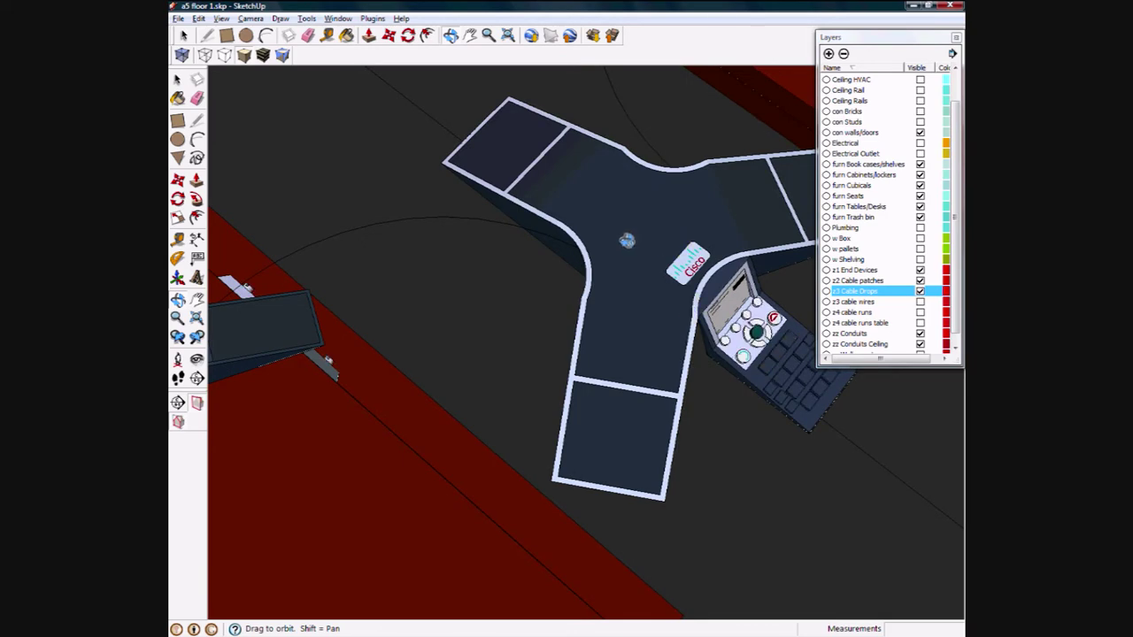
{"action": "scroll", "coordinate": [627, 240], "scroll_direction": "down", "scroll_amount": 10}
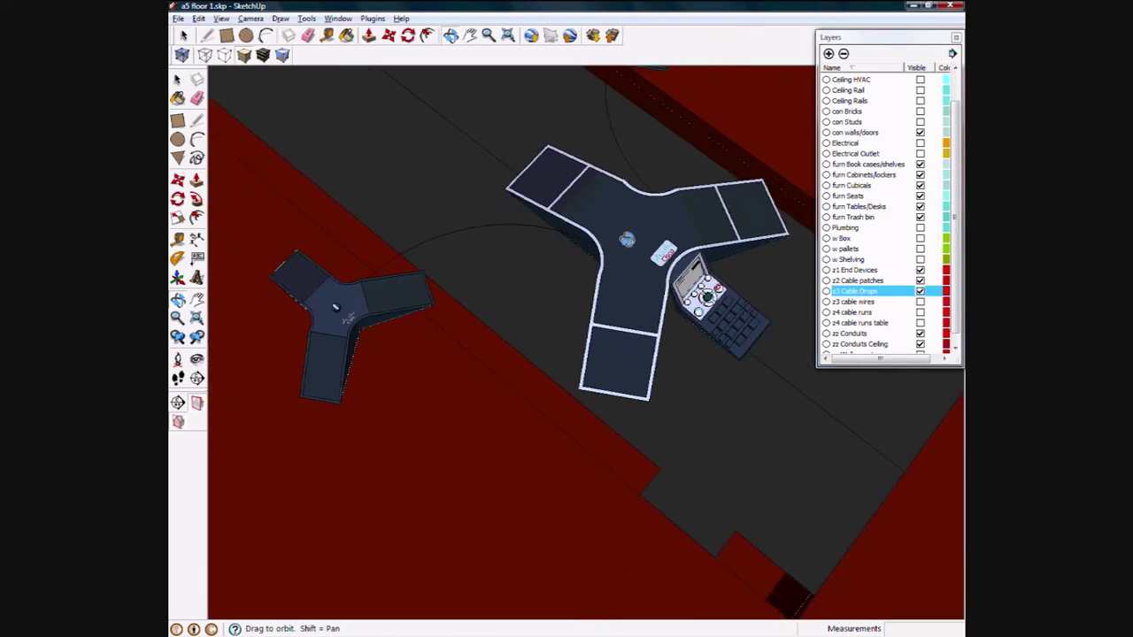
{"action": "scroll", "coordinate": [626, 241], "scroll_direction": "down", "scroll_amount": 10}
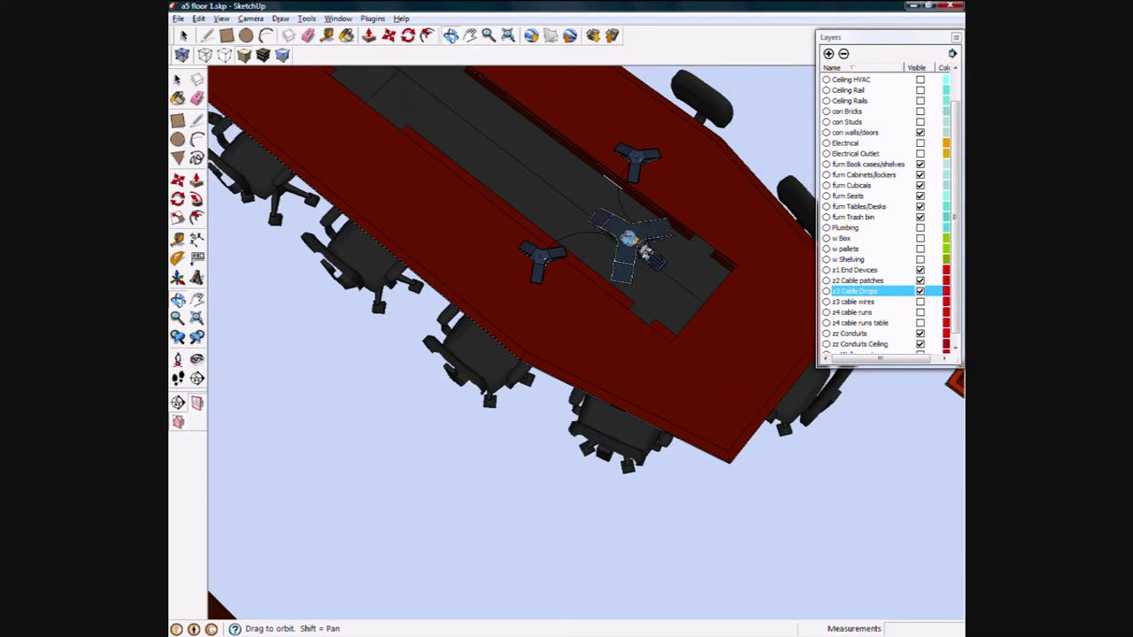
{"action": "scroll", "coordinate": [624, 248], "scroll_direction": "down", "scroll_amount": 2}
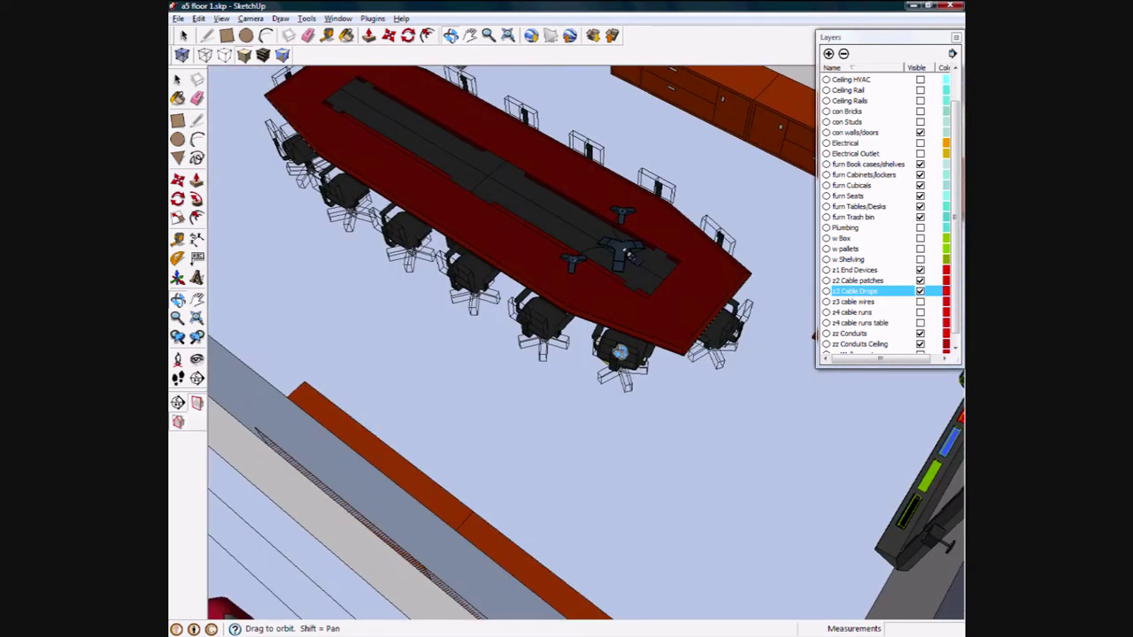
View the whole conference room from above one corner and turn on the X-ray display.
{"action": "middle_click_drag", "start_coordinate": [624, 250], "coordinate": [430, 316]}
{"action": "mouse_move", "coordinate": [655, 268]}
{"action": "left_mouse_down"}
{"action": "mouse_move", "coordinate": [665, 409]}
{"action": "mouse_move", "coordinate": [452, 362]}
{"action": "mouse_move", "coordinate": [611, 325]}
{"action": "left_mouse_up"}
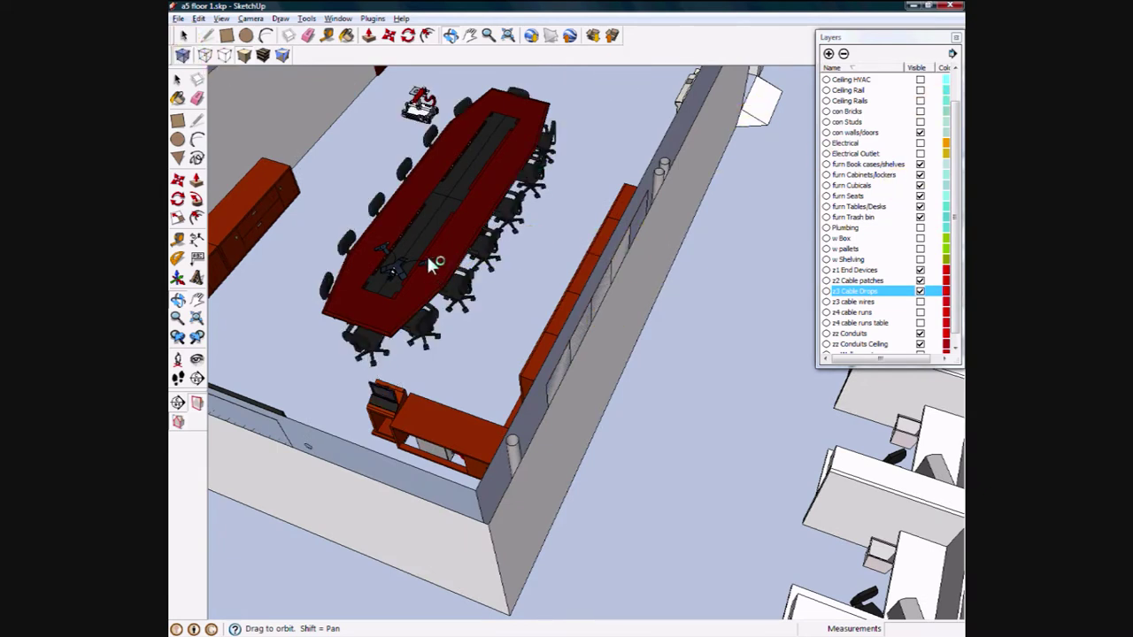
{"action": "left_click", "coordinate": [203, 56]}
{"action": "middle_click_drag", "start_coordinate": [439, 225], "coordinate": [481, 258], "text": "shift"}
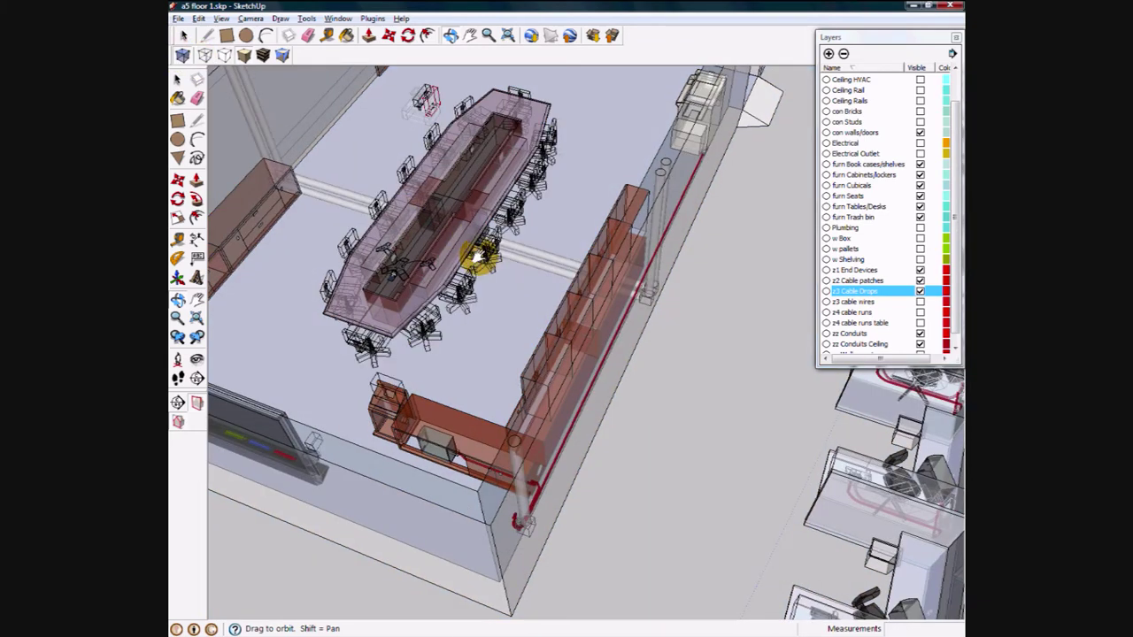
Hide the zz Conduits Ceiling and zz Conduits layers.
{"action": "left_click", "coordinate": [956, 105]}
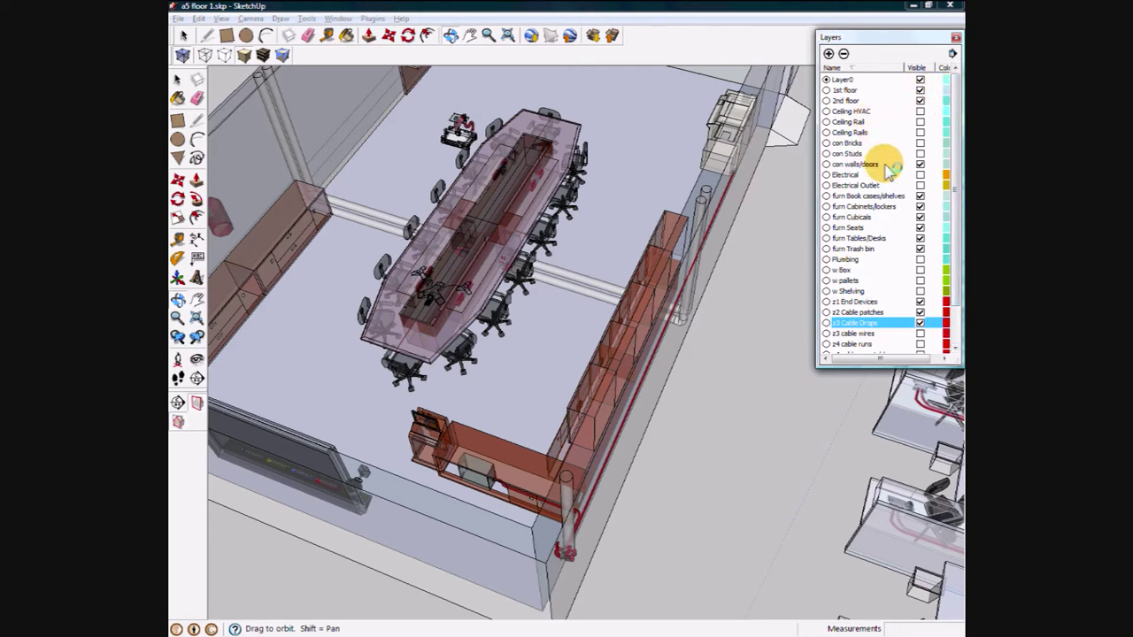
{"action": "left_click_drag", "start_coordinate": [954, 299], "coordinate": [958, 350]}
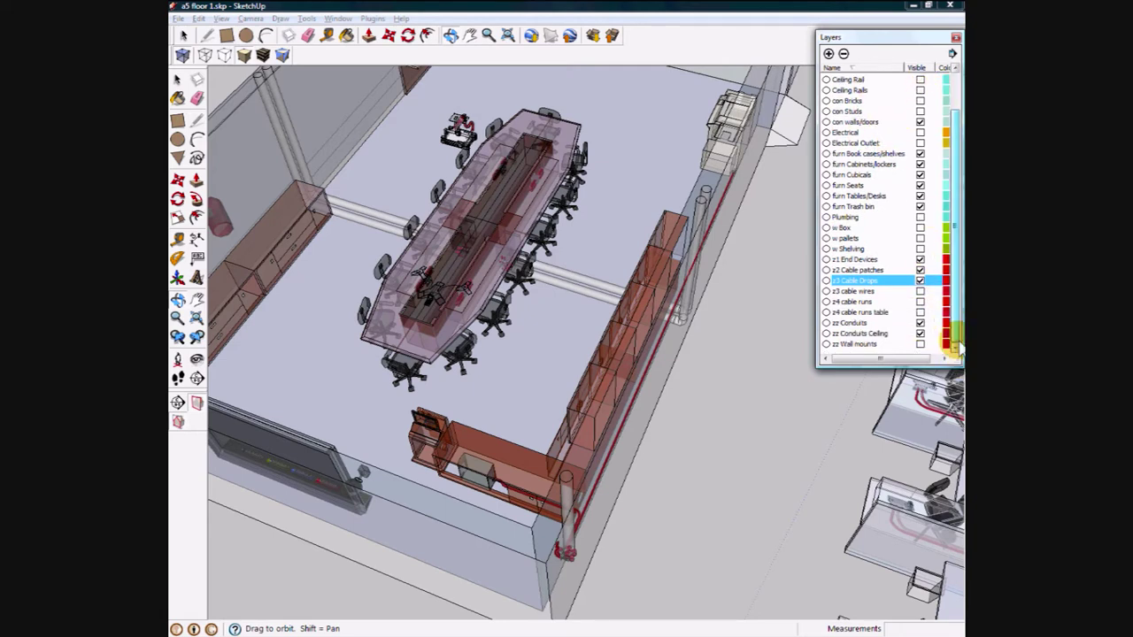
{"action": "left_click", "coordinate": [920, 334]}
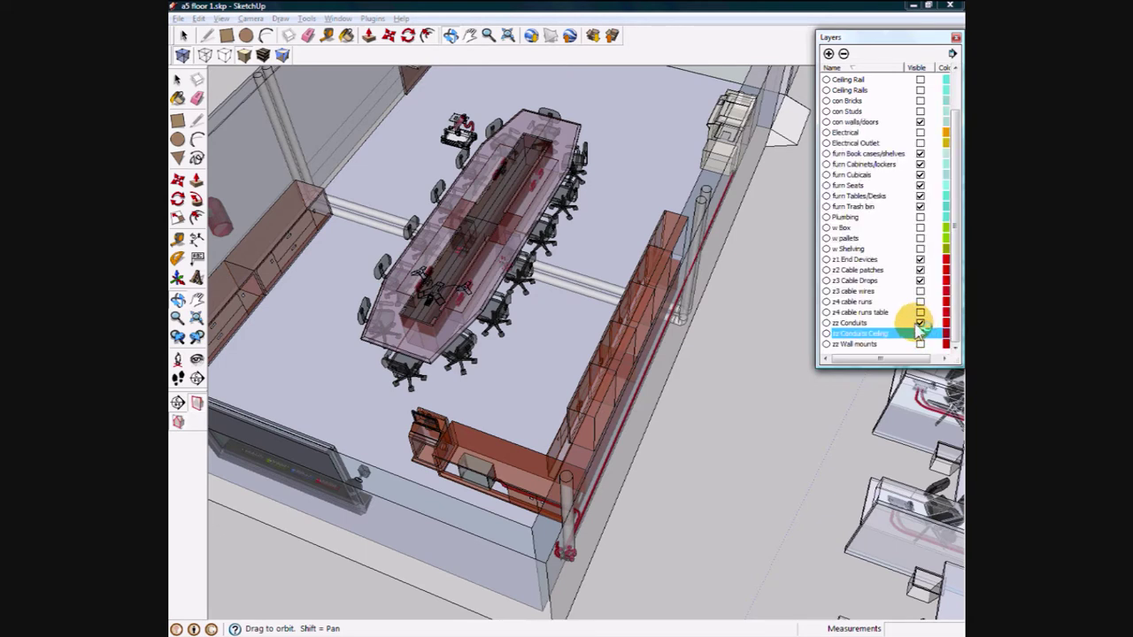
{"action": "left_click", "coordinate": [920, 323]}
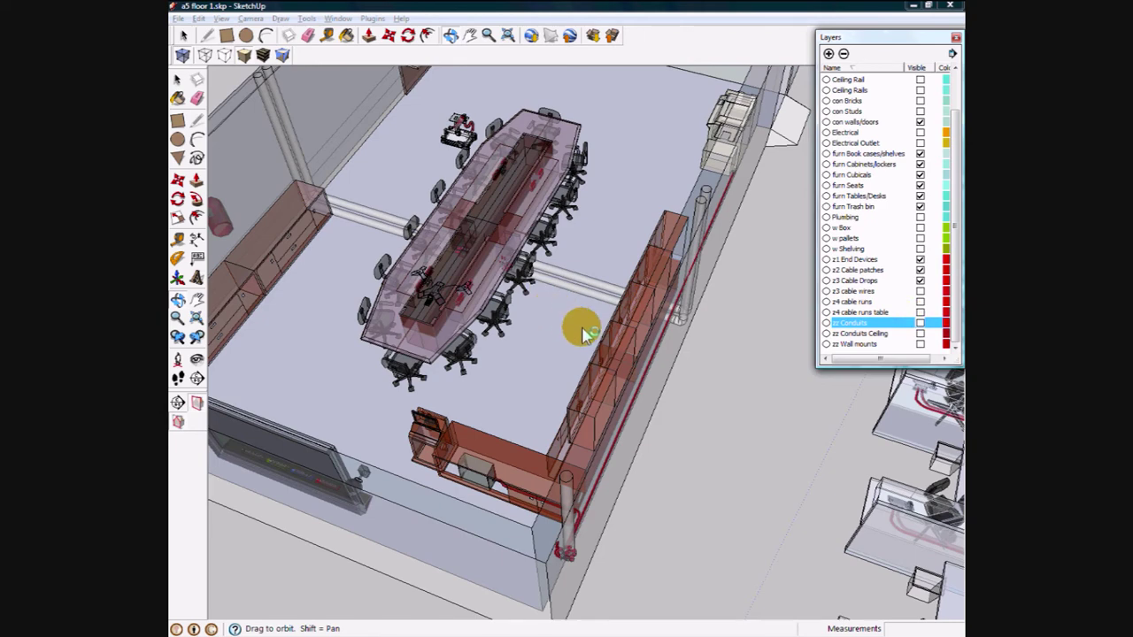
Show the z4 cable runs and z4 cable runs table layers around the conference table.
{"action": "middle_click_drag", "start_coordinate": [581, 333], "coordinate": [583, 330]}
{"action": "scroll", "coordinate": [560, 316], "scroll_direction": "up", "scroll_amount": 5}
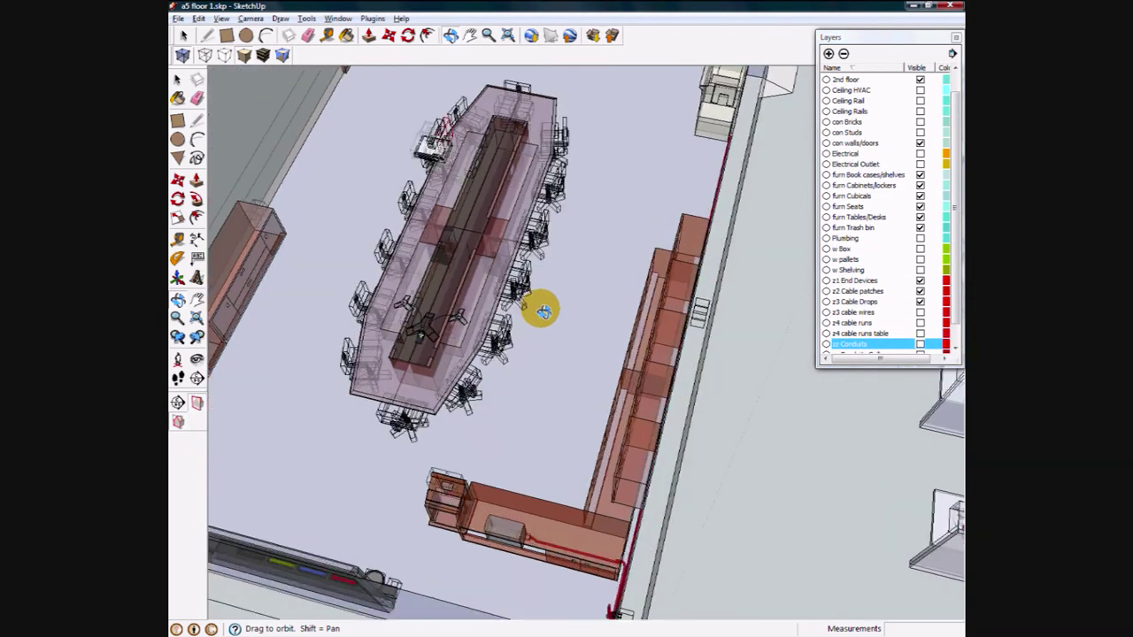
{"action": "left_click", "coordinate": [920, 323]}
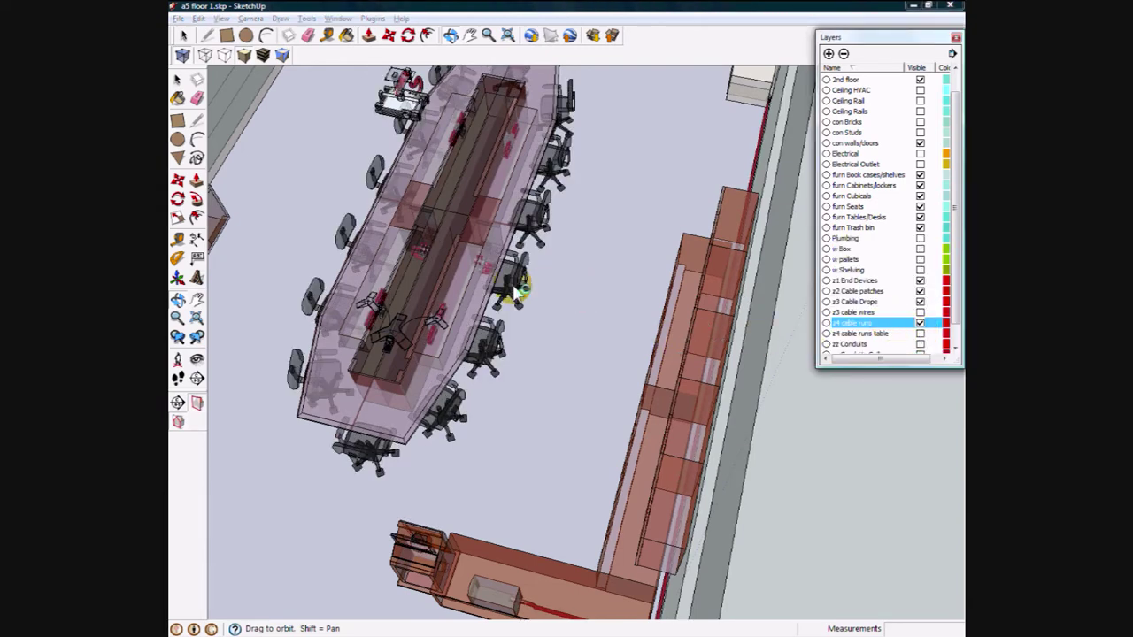
{"action": "left_click", "coordinate": [920, 334]}
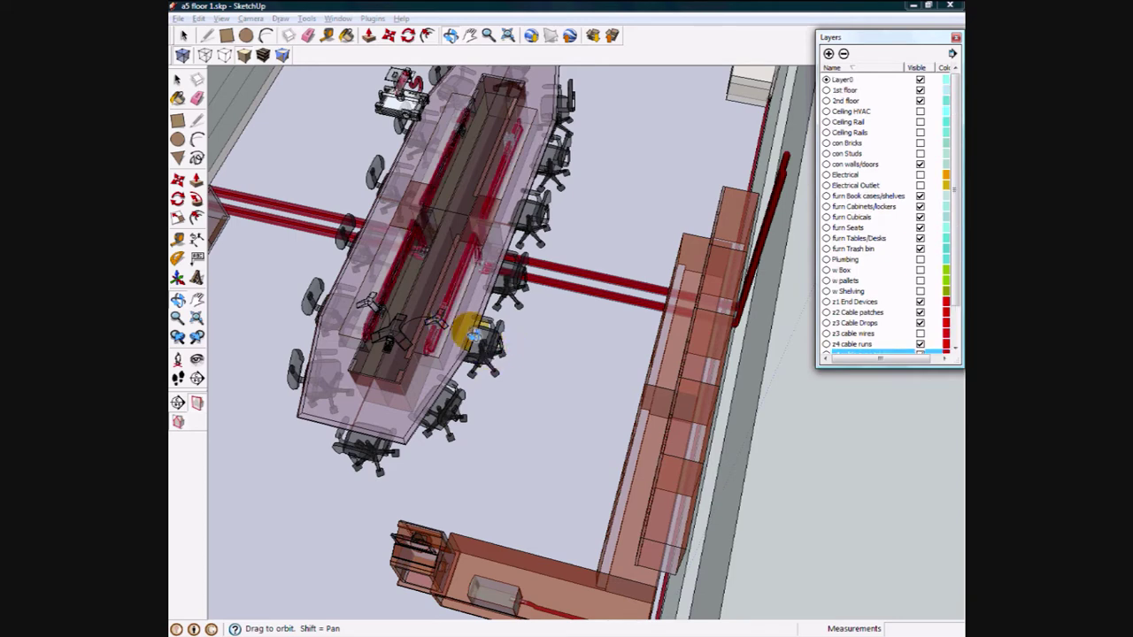
Inspect the red cable runs between the conference table and the cabinets along the wall.
{"action": "left_click_drag", "start_coordinate": [474, 334], "coordinate": [536, 309]}
{"action": "left_click_drag", "start_coordinate": [546, 362], "coordinate": [488, 223]}
{"action": "scroll", "coordinate": [493, 333], "scroll_direction": "up", "scroll_amount": 3}
{"action": "left_click_drag", "start_coordinate": [514, 374], "coordinate": [339, 342]}
{"action": "left_click_drag", "start_coordinate": [613, 260], "coordinate": [936, 95]}
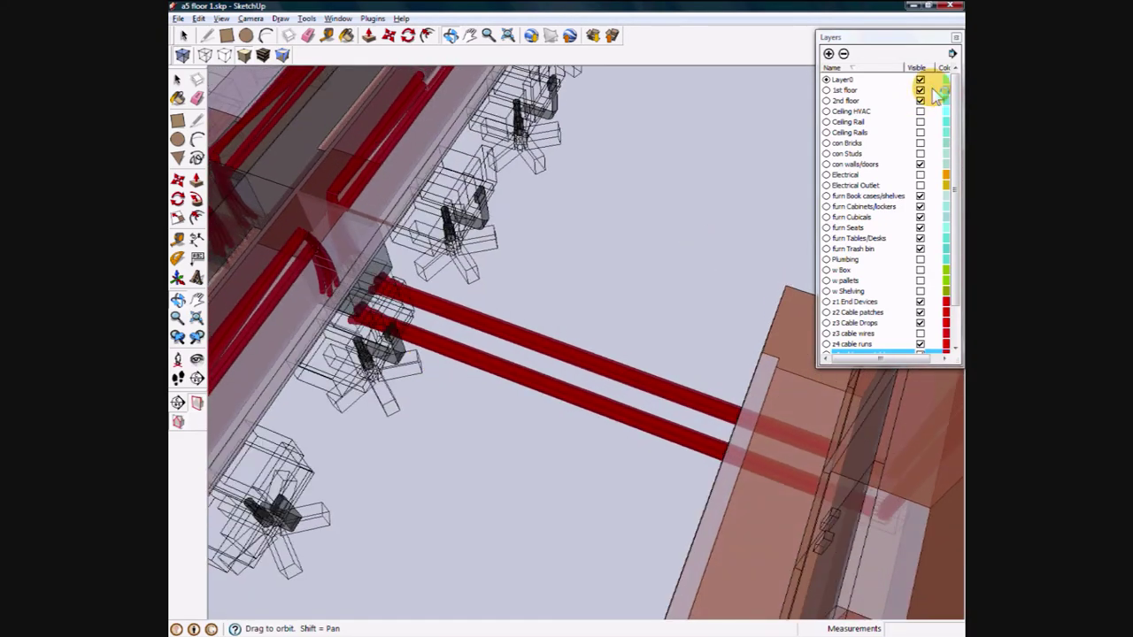
Show the con Studs layer and view the conference room's framing together with its cable runs.
{"action": "left_click", "coordinate": [919, 154]}
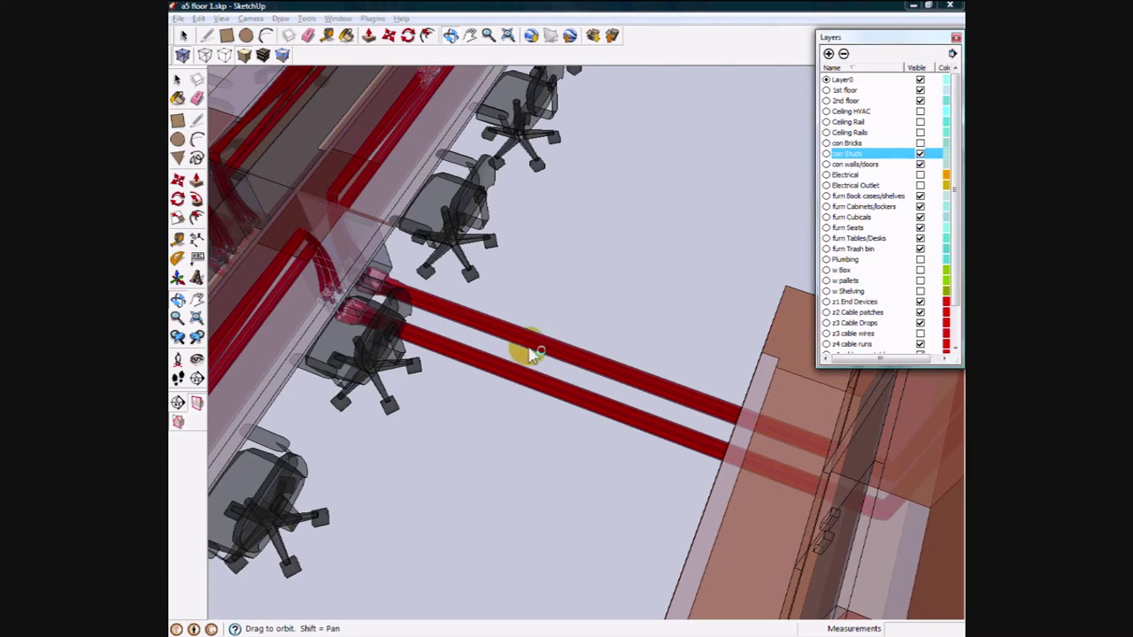
{"action": "scroll", "coordinate": [530, 329], "scroll_direction": "down", "scroll_amount": 2}
{"action": "scroll", "coordinate": [549, 338], "scroll_direction": "down", "scroll_amount": 8}
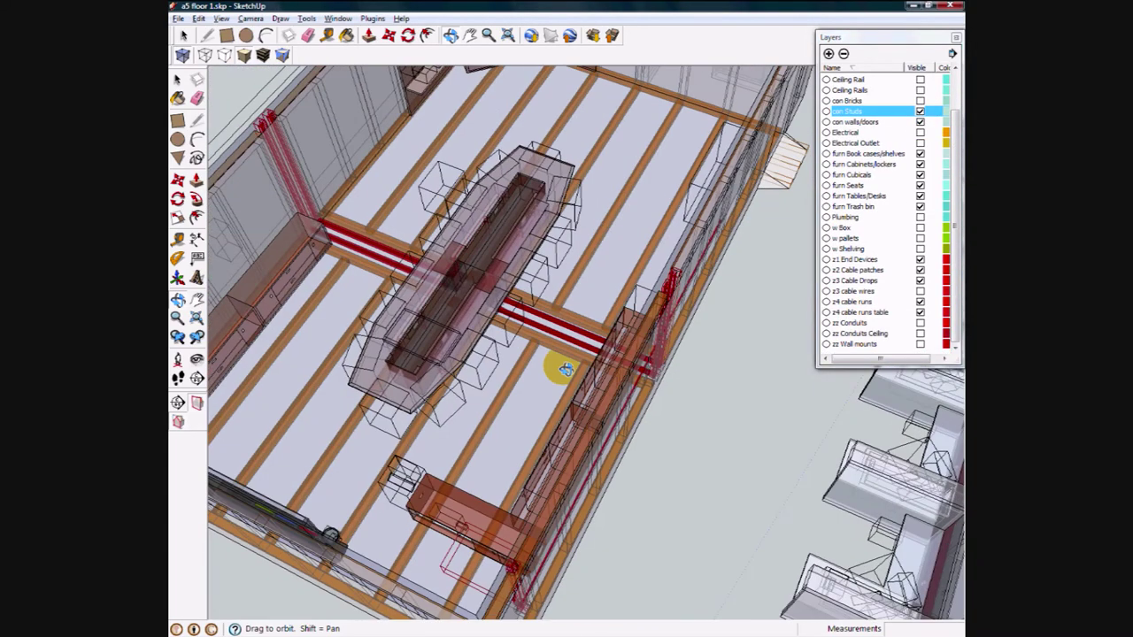
{"action": "left_click_drag", "start_coordinate": [564, 369], "coordinate": [303, 158]}
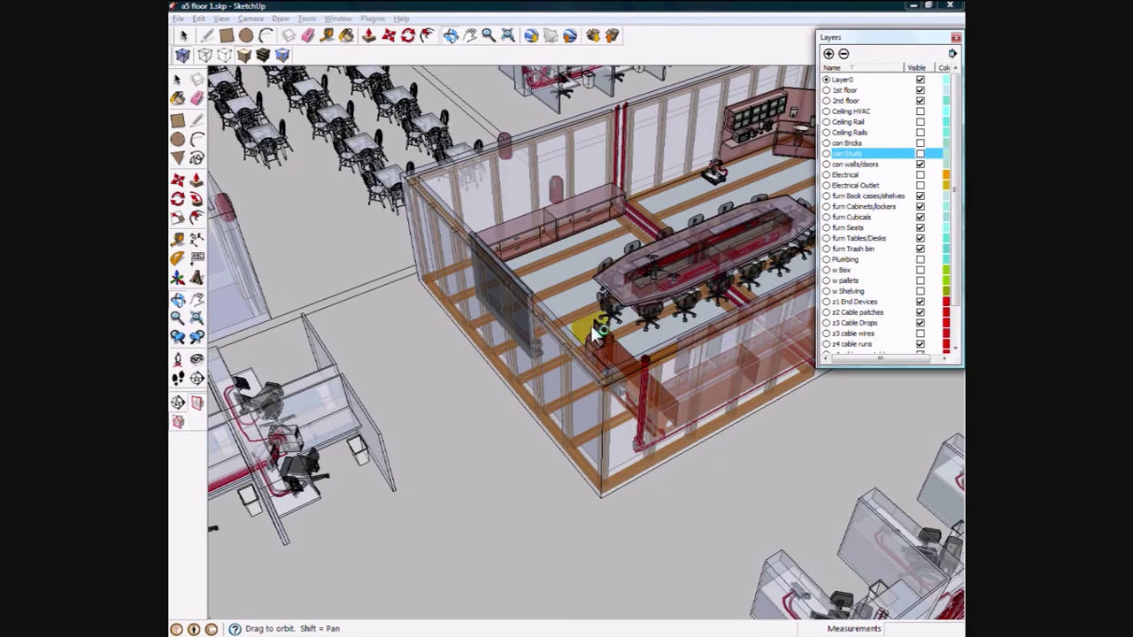
Hide the con walls/doors layer and all the furn layers, from Book cases/shelves through Trash bin.
{"action": "left_click_drag", "start_coordinate": [589, 301], "coordinate": [607, 323]}
{"action": "scroll", "coordinate": [607, 324], "scroll_direction": "up", "scroll_amount": 4}
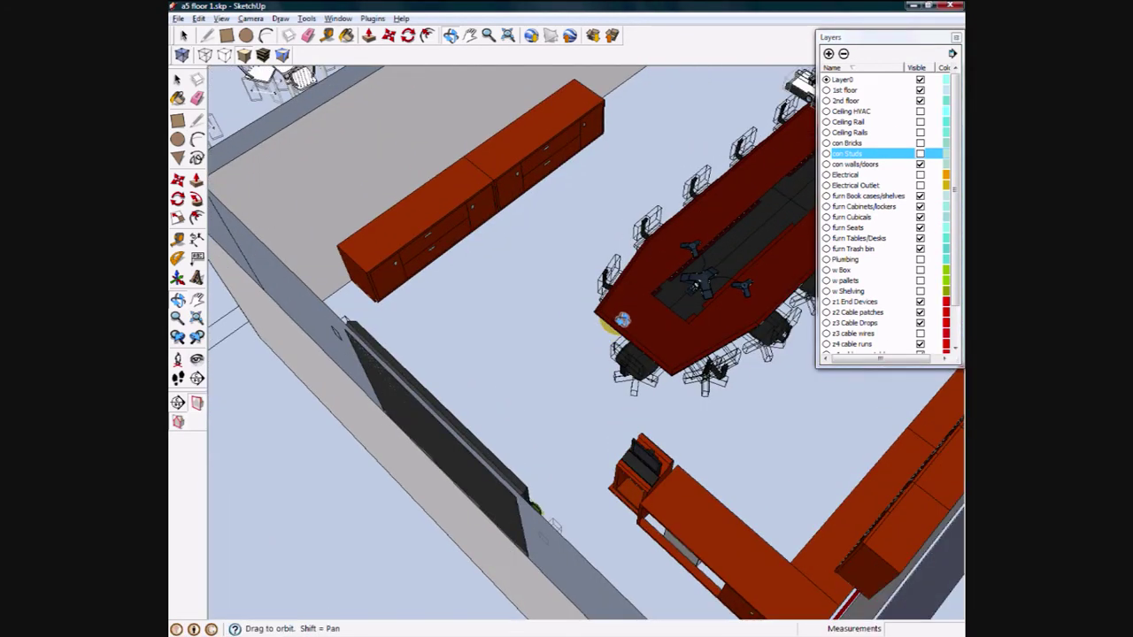
{"action": "scroll", "coordinate": [609, 321], "scroll_direction": "up", "scroll_amount": 3}
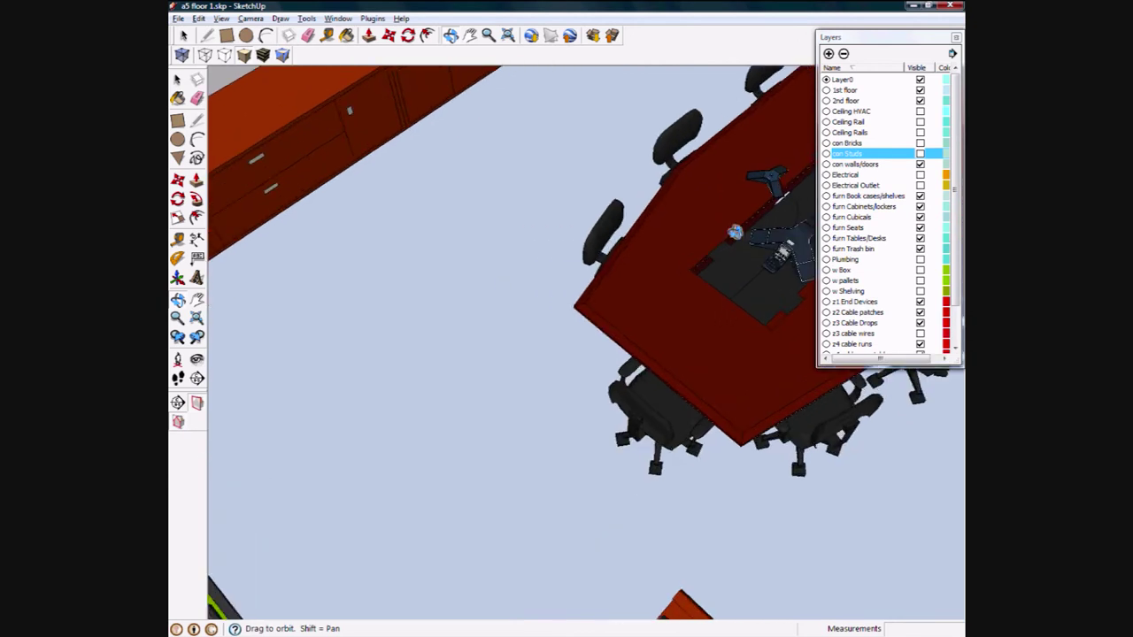
{"action": "left_click", "coordinate": [920, 164]}
{"action": "left_click", "coordinate": [920, 197]}
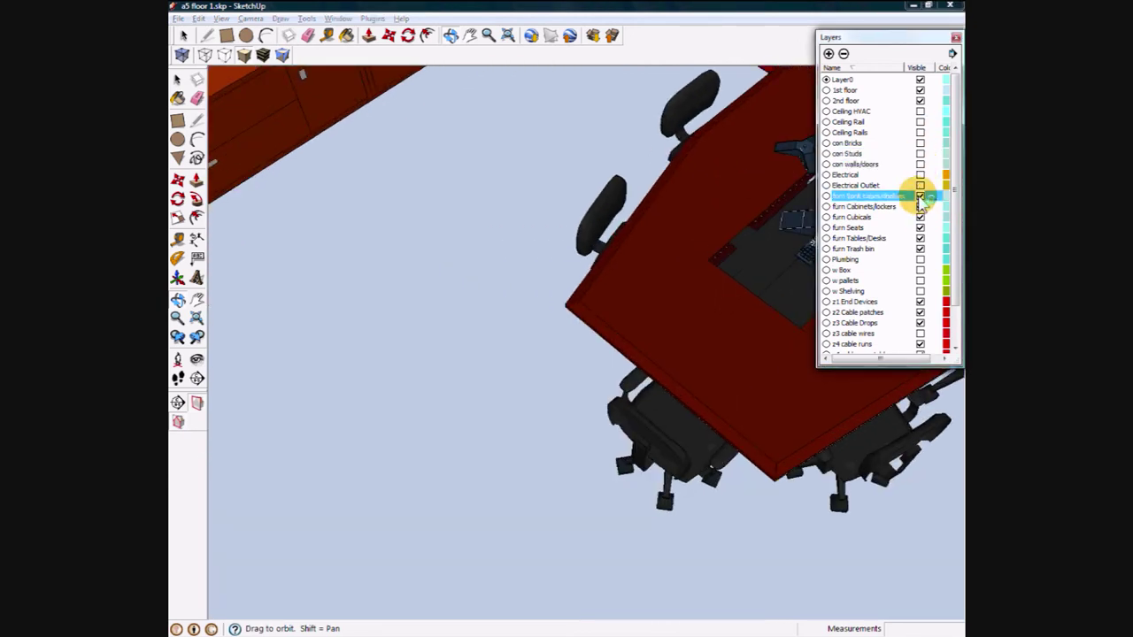
{"action": "left_click", "coordinate": [920, 207]}
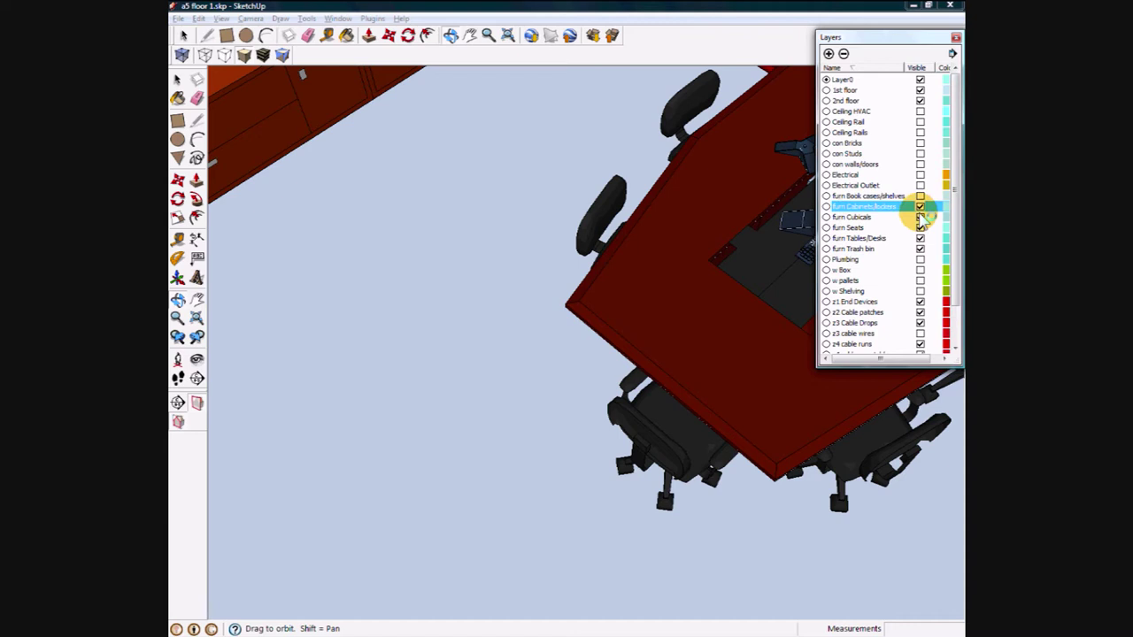
{"action": "left_click", "coordinate": [920, 217]}
{"action": "left_click", "coordinate": [921, 228]}
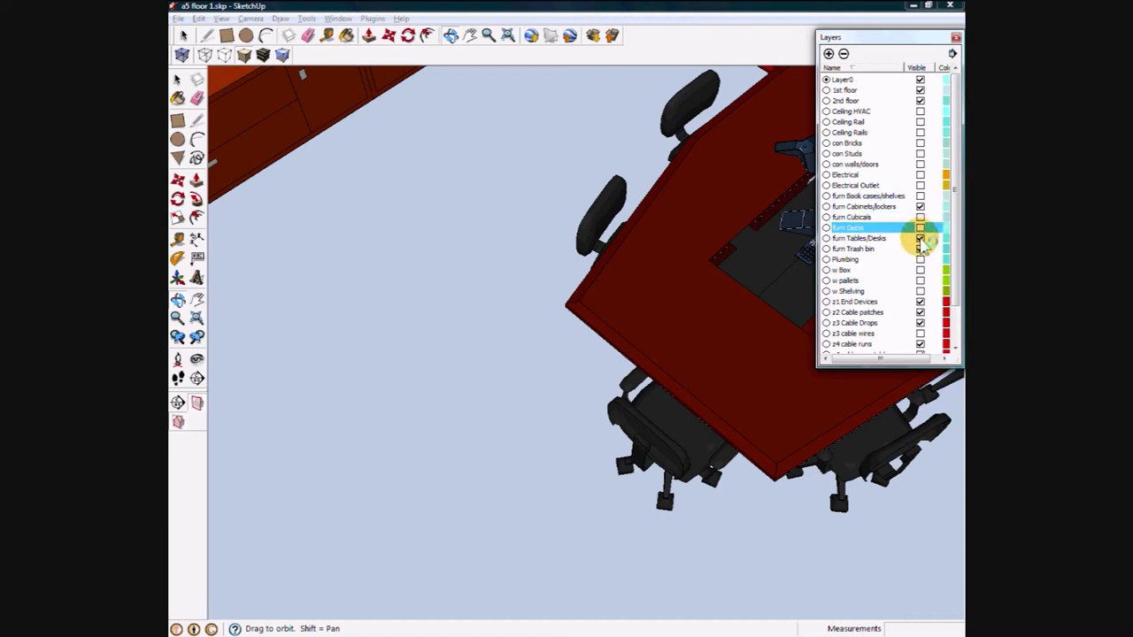
{"action": "left_click", "coordinate": [920, 239]}
{"action": "left_click", "coordinate": [920, 207]}
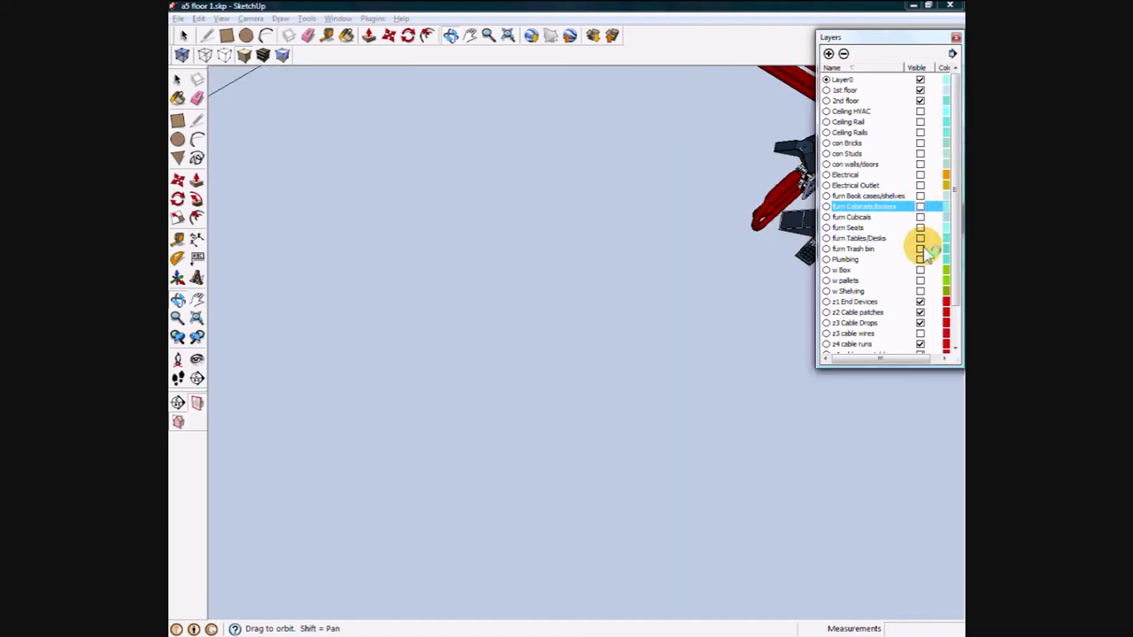
Hide the z1 End Devices, z2 Cable patches, z3 Cable Drops, z4 cable runs and z4 cable runs table layers.
{"action": "left_click", "coordinate": [920, 313]}
{"action": "left_click", "coordinate": [920, 301]}
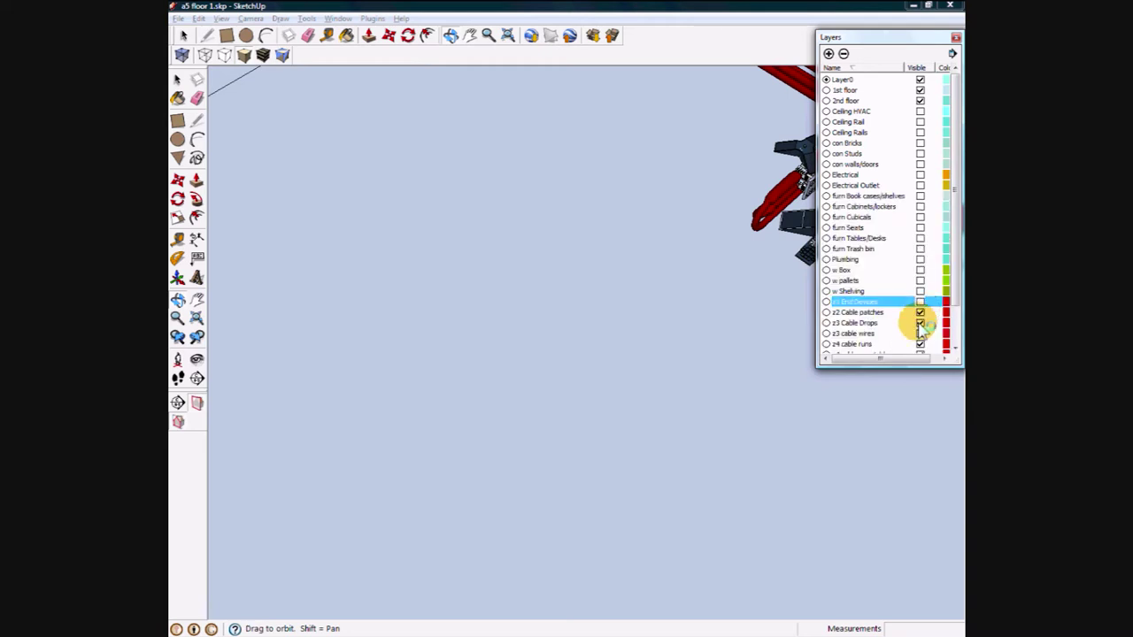
{"action": "left_click", "coordinate": [920, 314]}
{"action": "left_click", "coordinate": [920, 324]}
{"action": "left_click", "coordinate": [921, 344]}
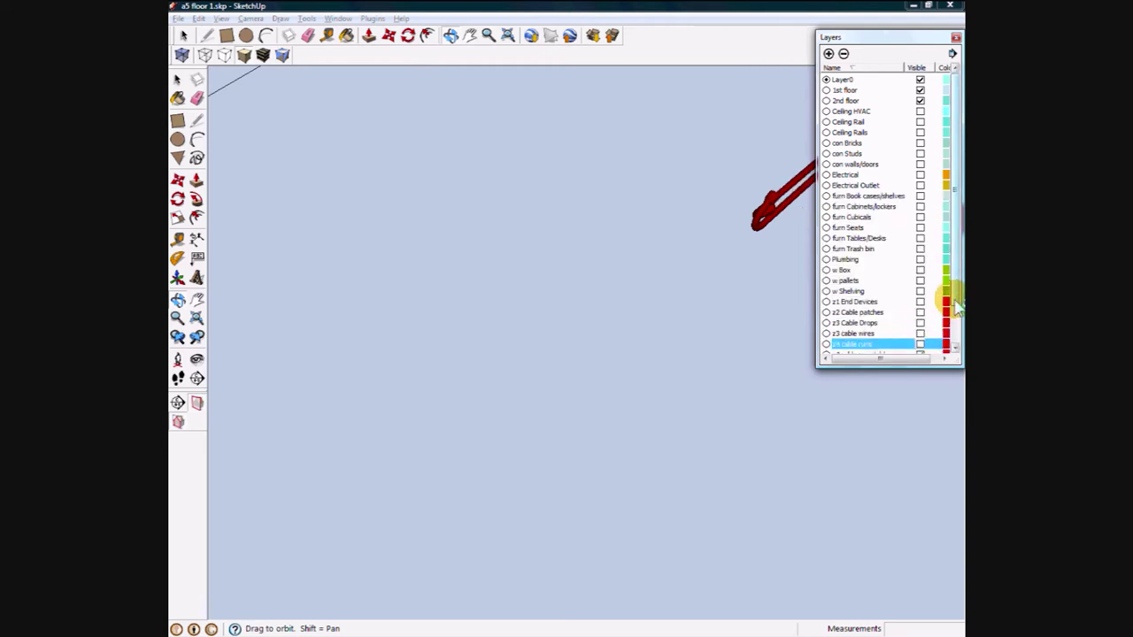
{"action": "scroll", "coordinate": [956, 305], "scroll_direction": "down", "scroll_amount": 2}
{"action": "left_click", "coordinate": [920, 312]}
Bring the wider floor plan into view and show the con walls/doors layer.
{"action": "left_click_drag", "start_coordinate": [597, 298], "coordinate": [569, 399]}
{"action": "key", "text": "alt+Tab"}
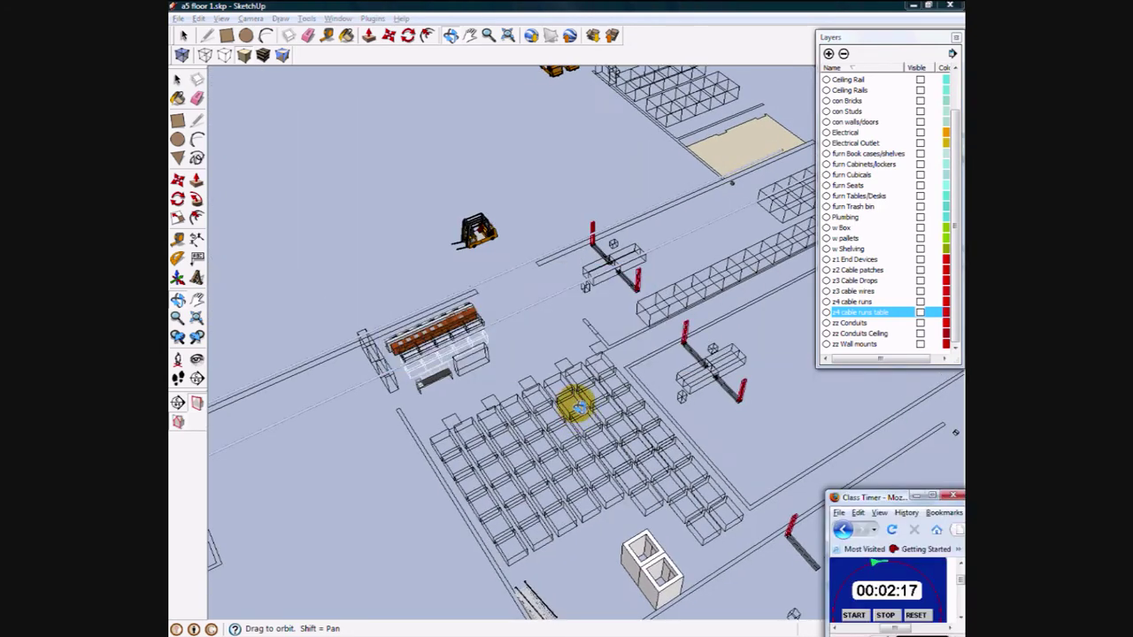
{"action": "mouse_move", "coordinate": [643, 469]}
{"action": "left_mouse_down"}
{"action": "mouse_move", "coordinate": [488, 469]}
{"action": "mouse_move", "coordinate": [498, 331]}
{"action": "mouse_move", "coordinate": [587, 293]}
{"action": "mouse_move", "coordinate": [663, 457]}
{"action": "mouse_move", "coordinate": [519, 455]}
{"action": "mouse_move", "coordinate": [592, 394]}
{"action": "mouse_move", "coordinate": [516, 457]}
{"action": "left_mouse_up"}
{"action": "left_click", "coordinate": [920, 122]}
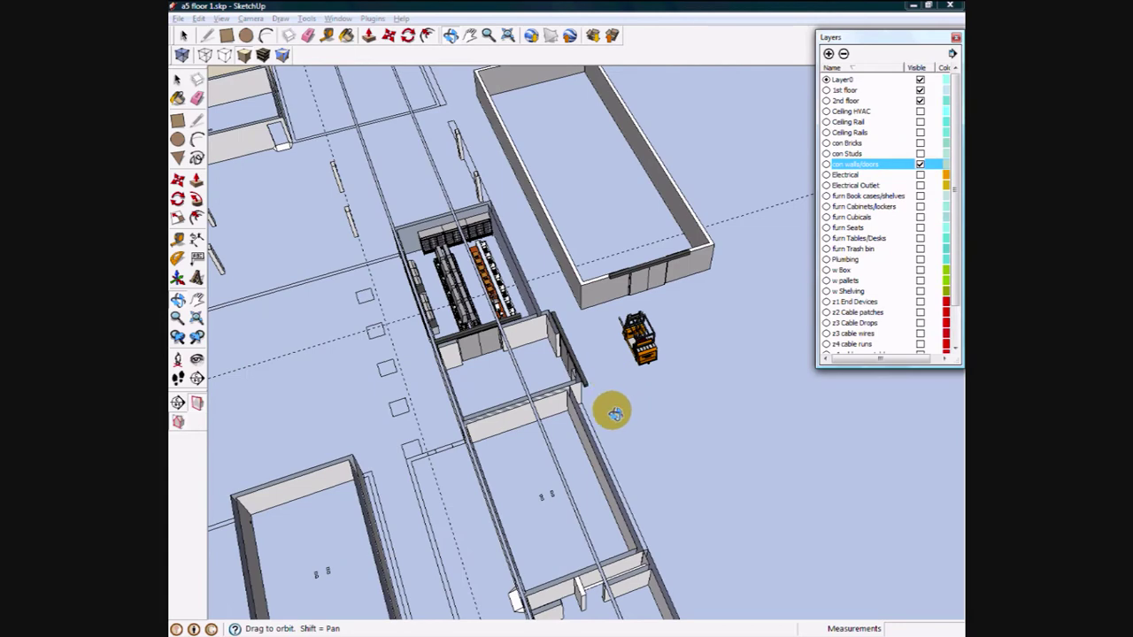
Examine the kitchen with its stoves, sinks, cutting boards, knife blocks and counter equipment up close.
{"action": "left_click_drag", "start_coordinate": [615, 413], "coordinate": [473, 311]}
{"action": "scroll", "coordinate": [523, 274], "scroll_direction": "up", "scroll_amount": 3}
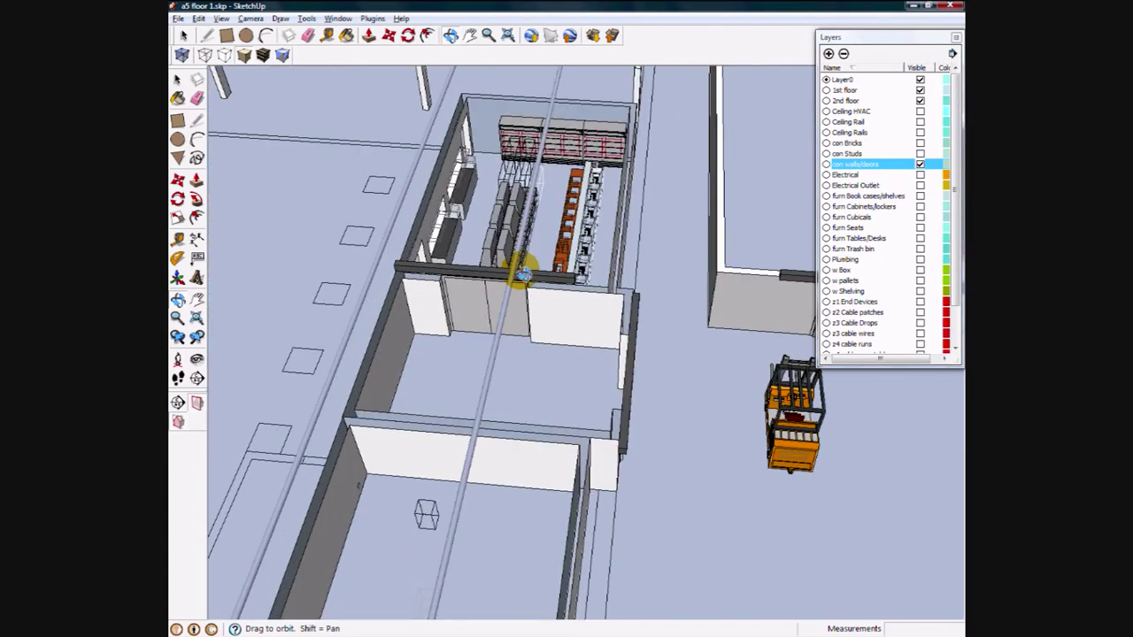
{"action": "scroll", "coordinate": [541, 258], "scroll_direction": "up", "scroll_amount": 5}
{"action": "left_click_drag", "start_coordinate": [545, 260], "coordinate": [610, 440], "text": "shift"}
{"action": "left_click_drag", "start_coordinate": [618, 279], "coordinate": [475, 291], "text": "shift"}
{"action": "scroll", "coordinate": [487, 301], "scroll_direction": "up", "scroll_amount": 5}
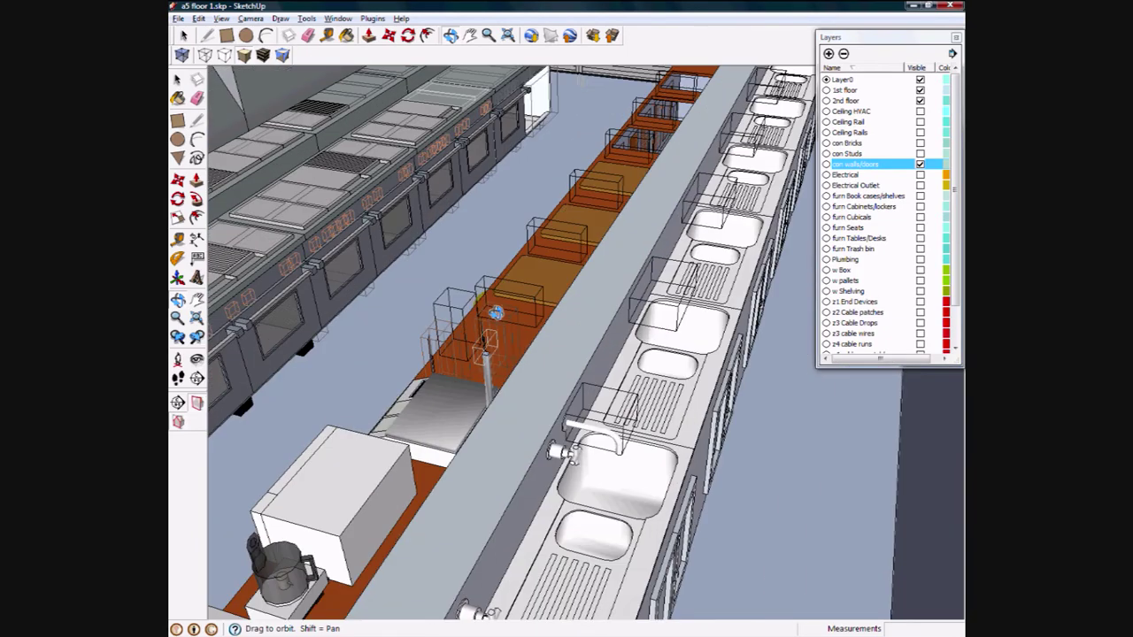
{"action": "scroll", "coordinate": [488, 297], "scroll_direction": "up", "scroll_amount": 3}
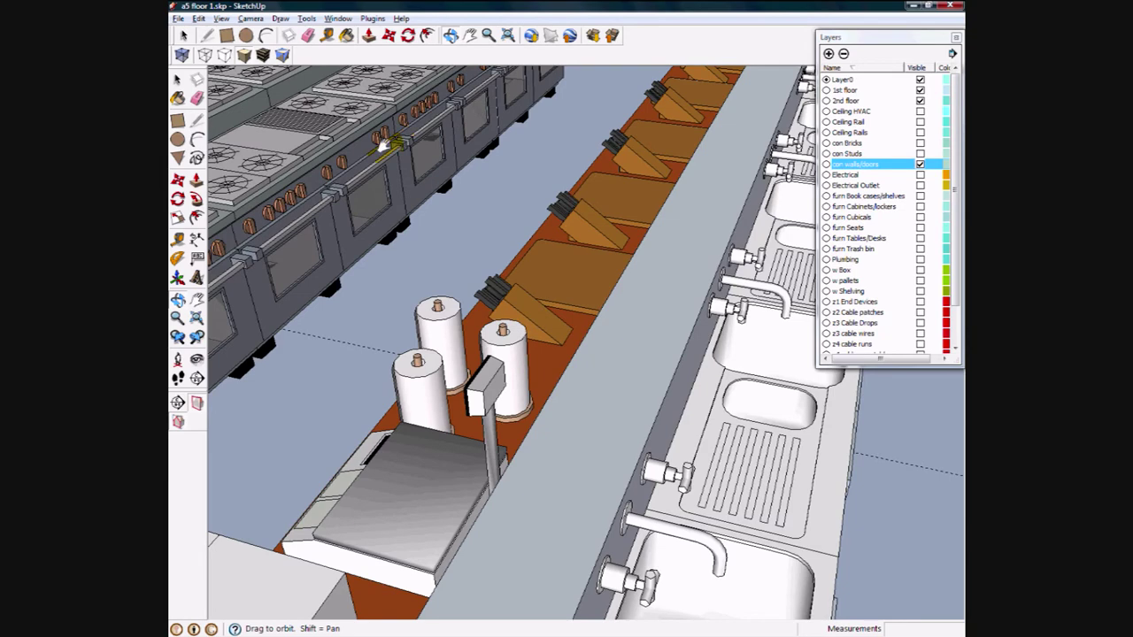
{"action": "left_click_drag", "start_coordinate": [387, 146], "coordinate": [513, 140]}
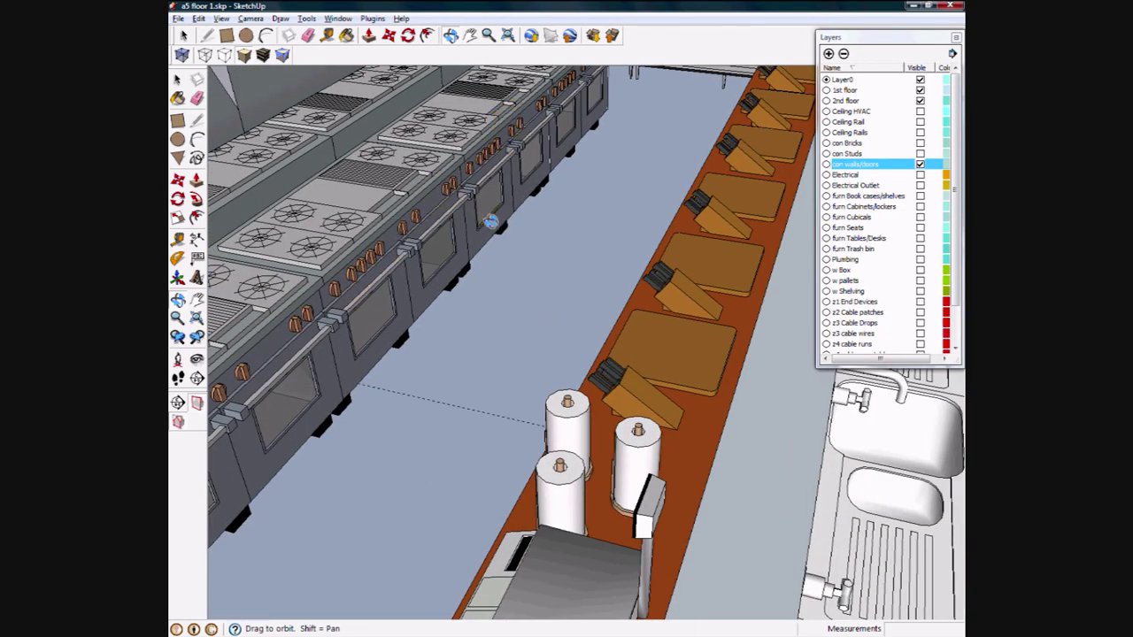
{"action": "scroll", "coordinate": [497, 297], "scroll_direction": "down", "scroll_amount": 4}
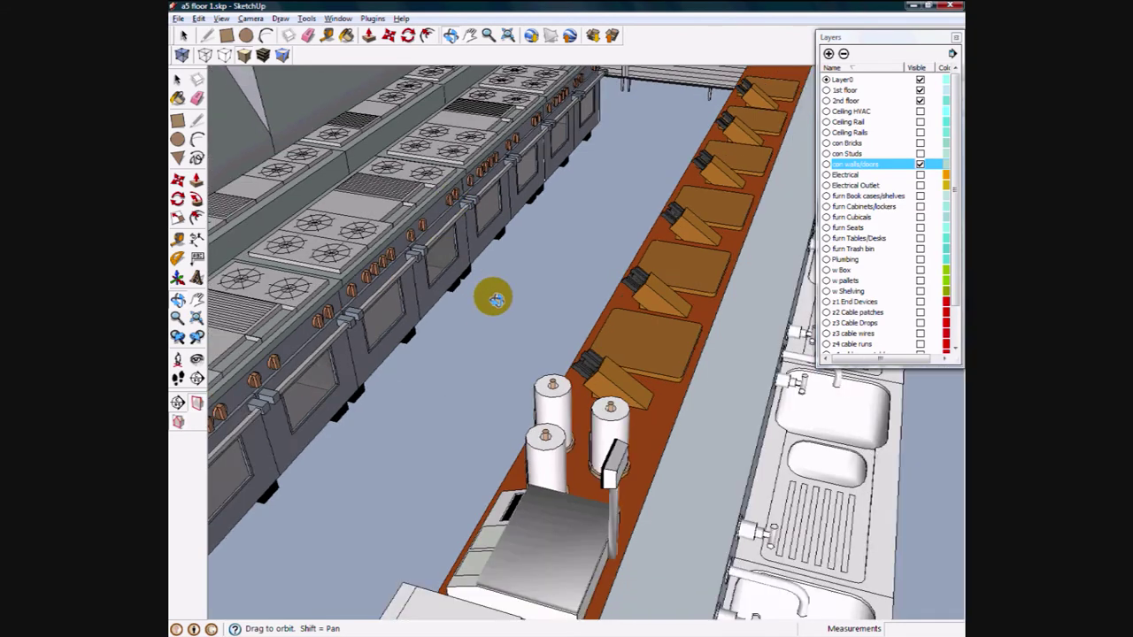
{"action": "left_click_drag", "start_coordinate": [493, 482], "coordinate": [346, 230]}
{"action": "left_click_drag", "start_coordinate": [422, 357], "coordinate": [653, 584], "text": "shift"}
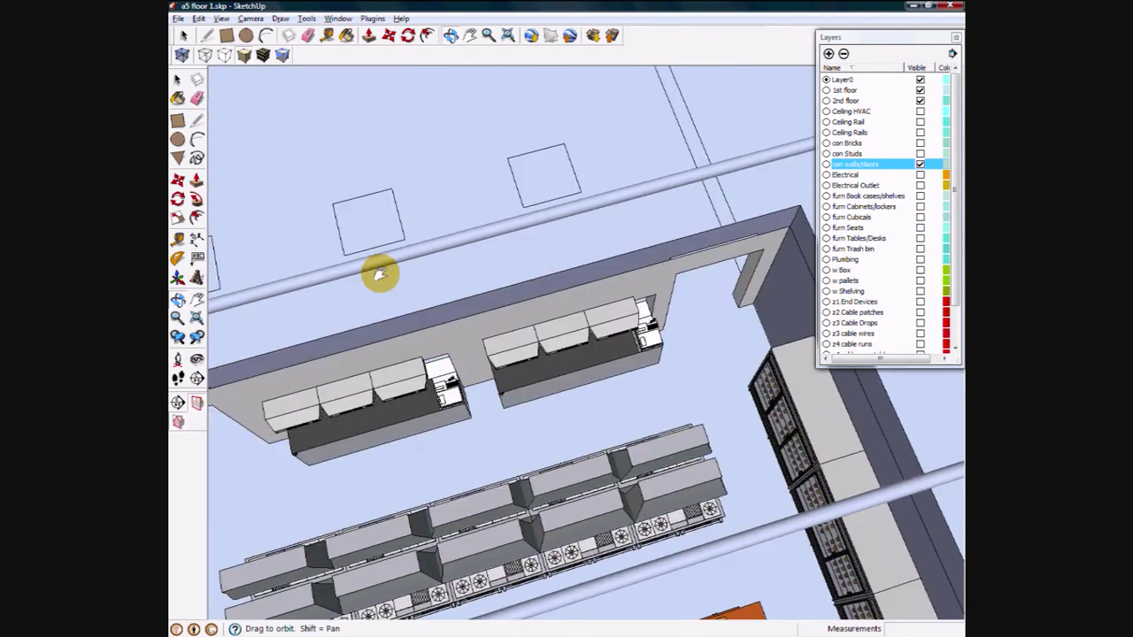
Show the furn Trash bin, Tables/Desks, Seats, Cubicals and Cabinets/lockers layers with the dining area in view.
{"action": "left_click_drag", "start_coordinate": [379, 274], "coordinate": [855, 432], "text": "shift"}
{"action": "left_click_drag", "start_coordinate": [570, 451], "coordinate": [766, 431], "text": "shift"}
{"action": "left_click", "coordinate": [919, 250]}
{"action": "left_click", "coordinate": [920, 238]}
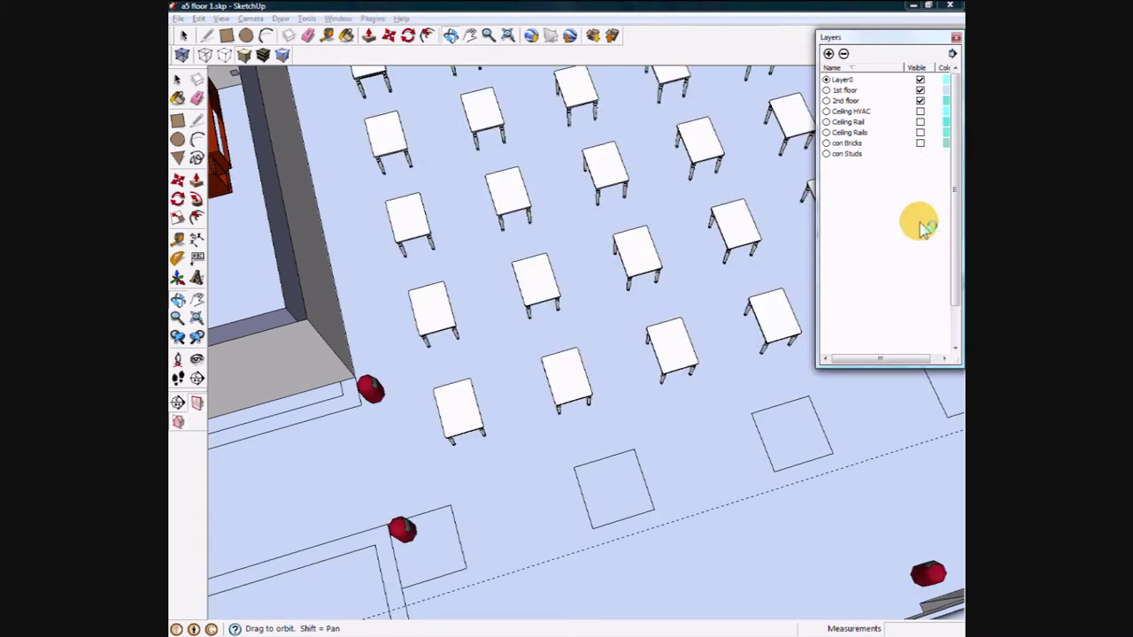
{"action": "left_click", "coordinate": [920, 228]}
{"action": "left_click", "coordinate": [921, 207]}
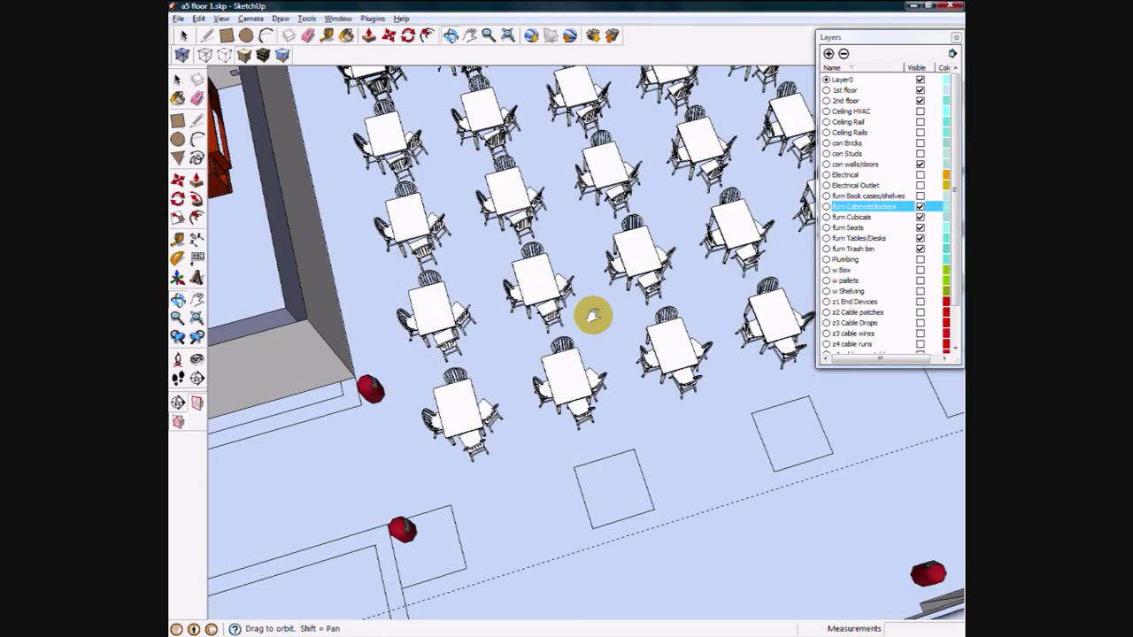
Open the row of dining tables and one table set nested inside it for editing.
{"action": "left_click_drag", "start_coordinate": [590, 316], "coordinate": [522, 292]}
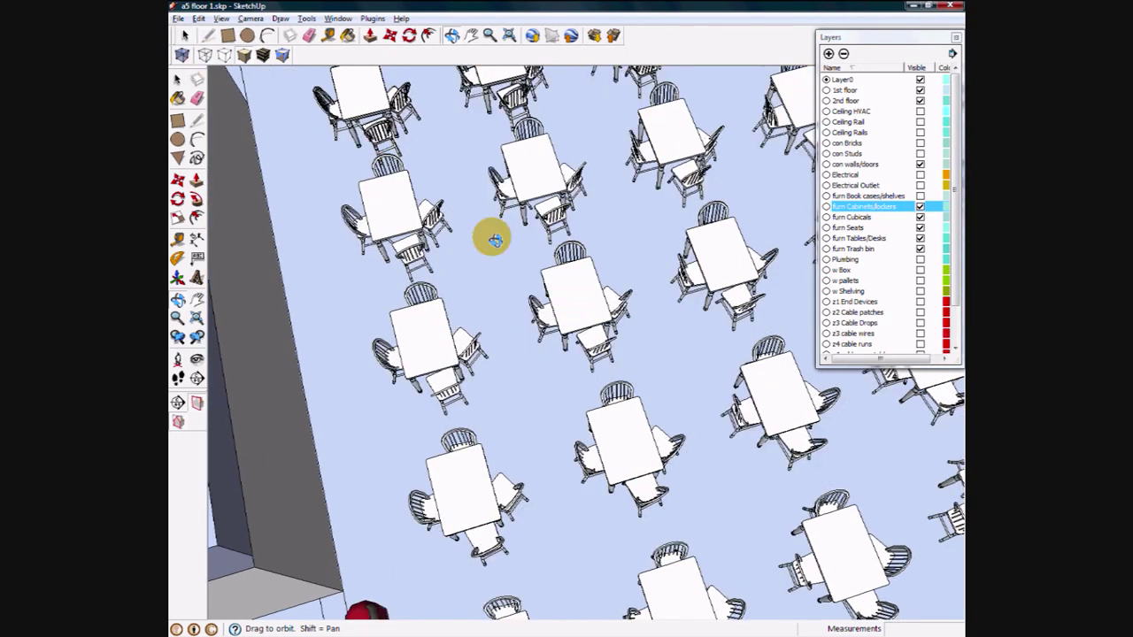
{"action": "left_click", "coordinate": [185, 35]}
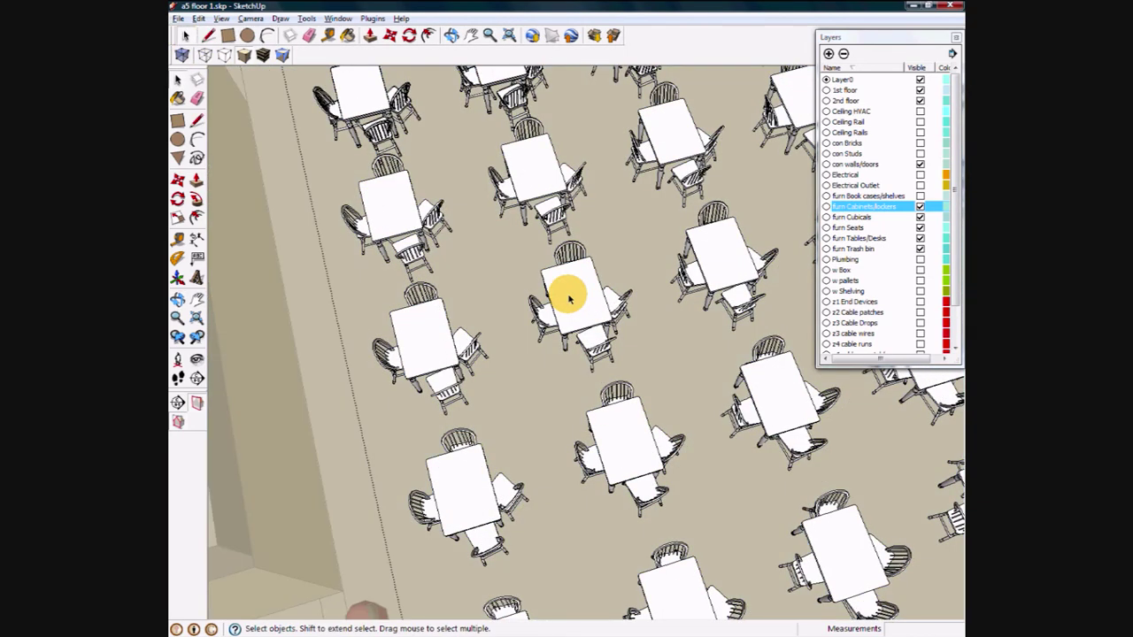
{"action": "double_click", "coordinate": [569, 299]}
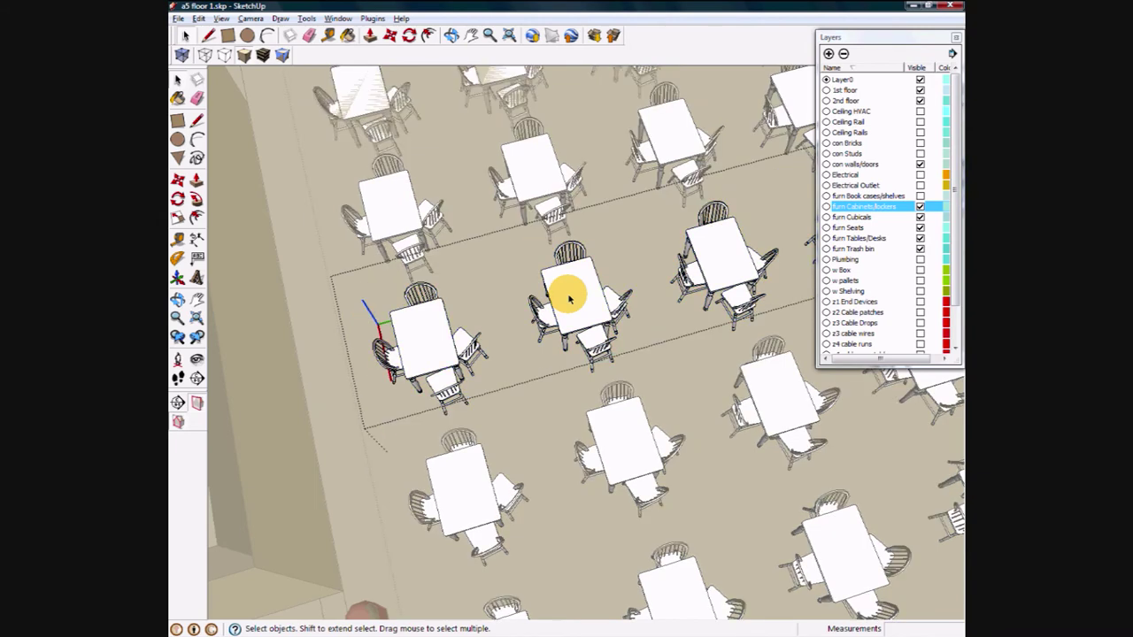
{"action": "double_click", "coordinate": [569, 299]}
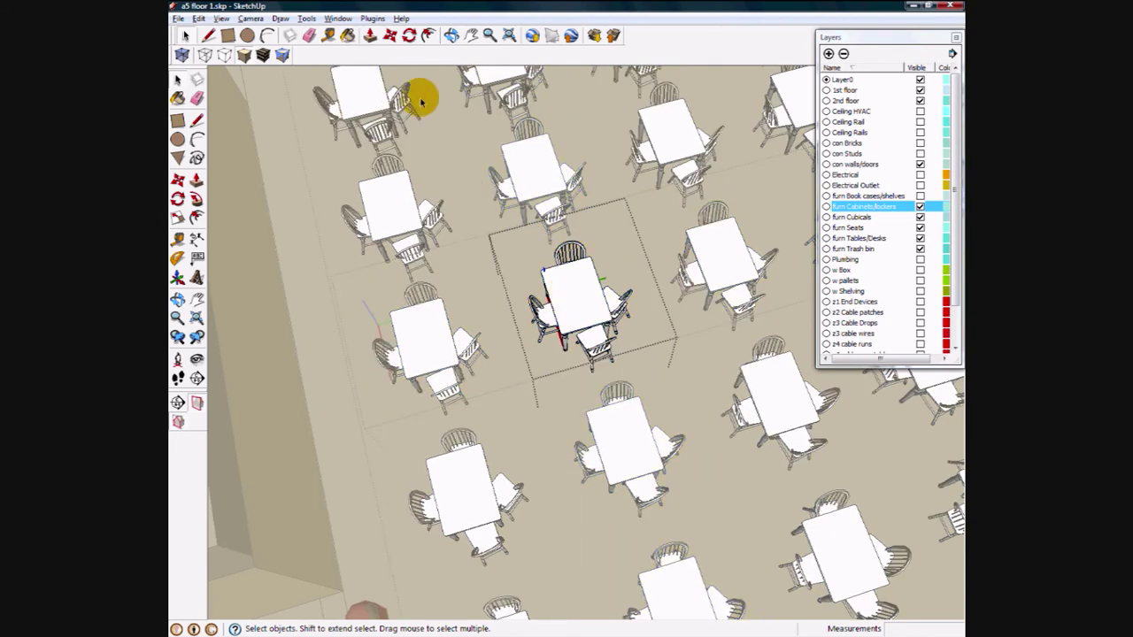
Try to move one chair of the opened table set, and close the nested table groups.
{"action": "left_click", "coordinate": [392, 39]}
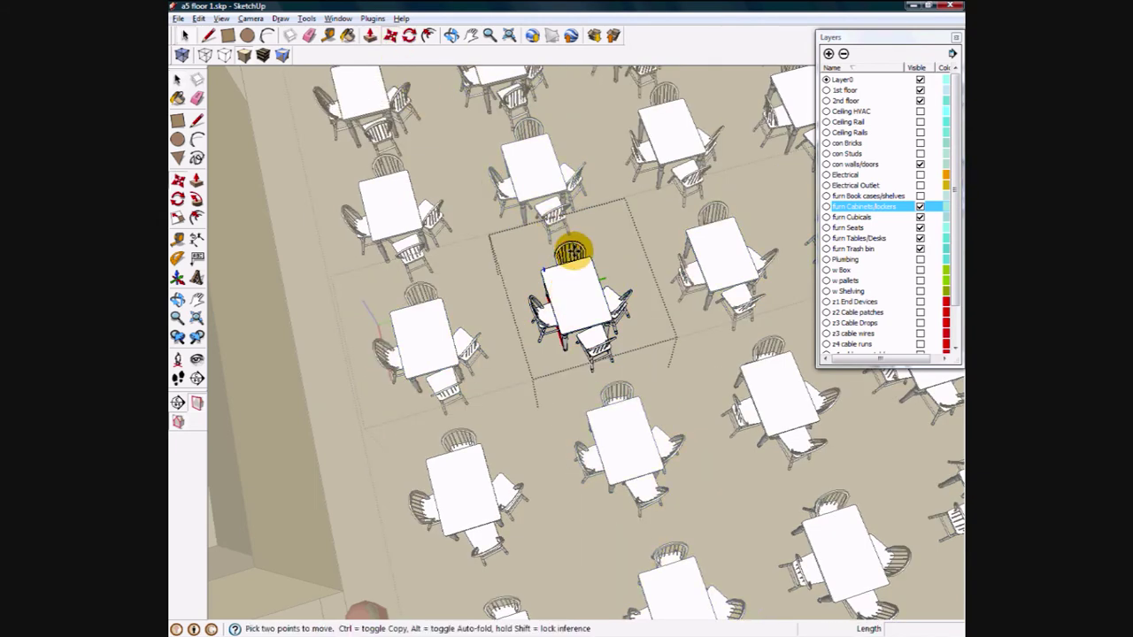
{"action": "left_click", "coordinate": [571, 254]}
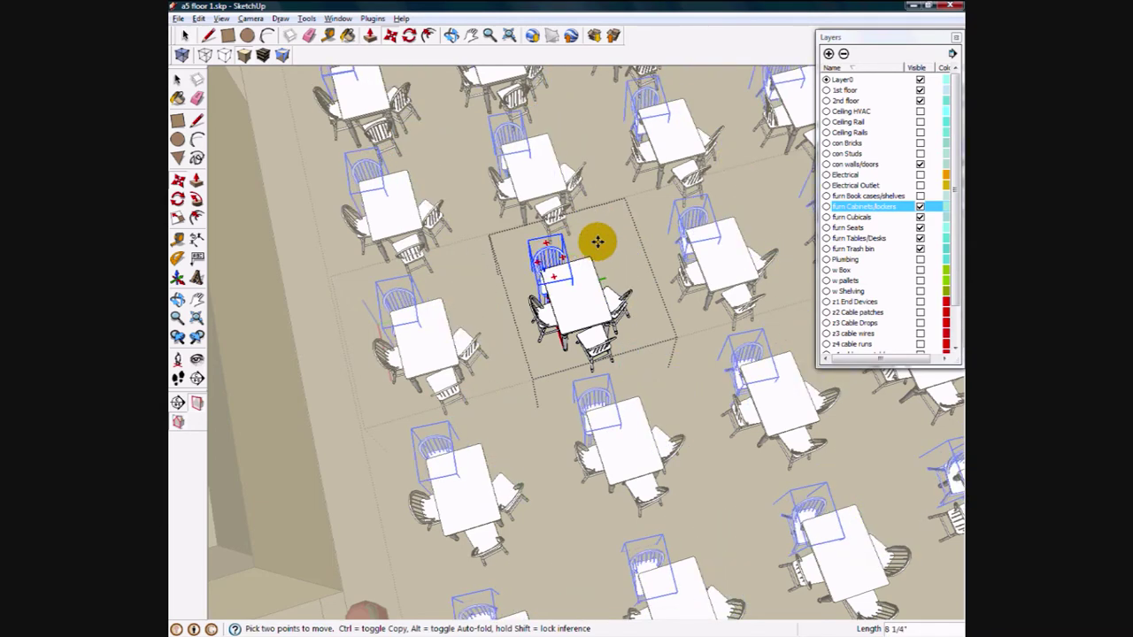
{"action": "left_click", "coordinate": [602, 240]}
{"action": "key", "text": "Escape"}
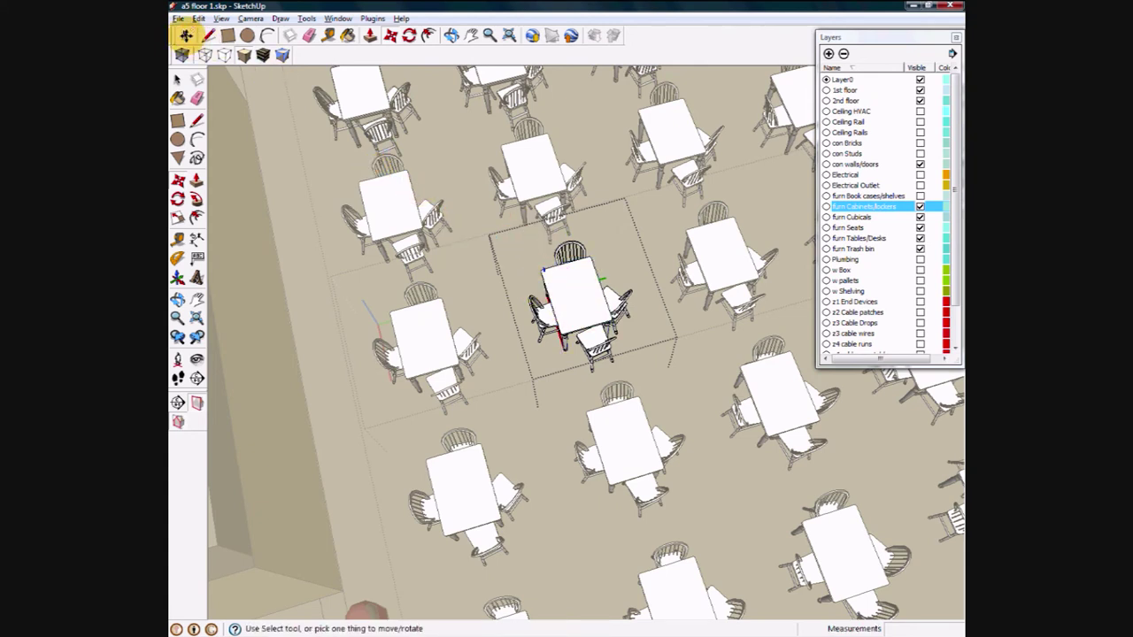
{"action": "left_click", "coordinate": [186, 35]}
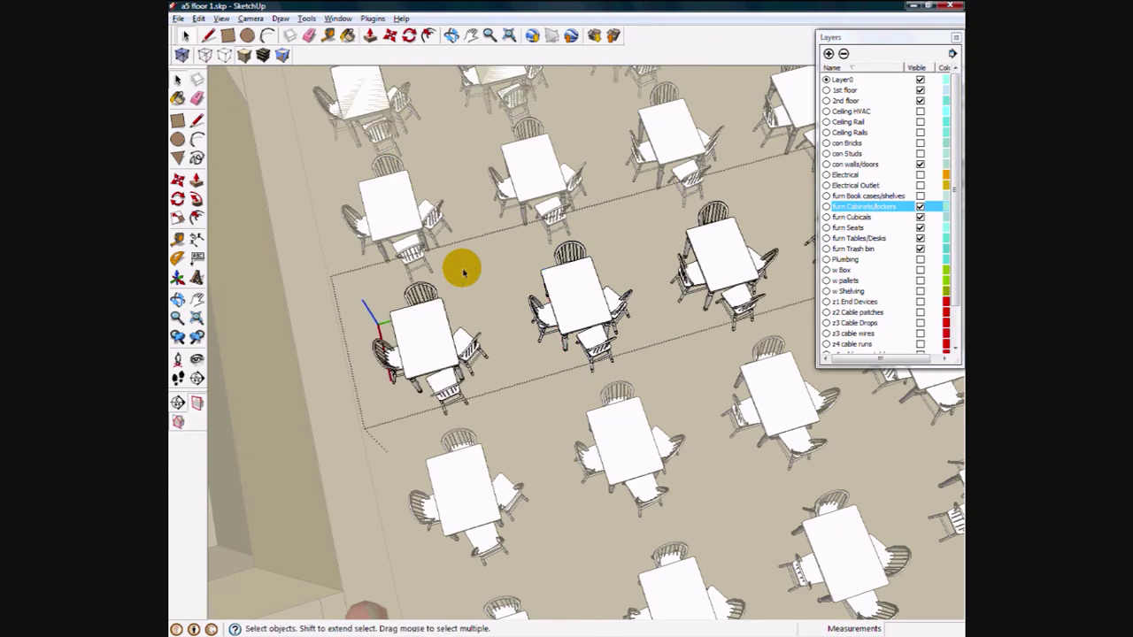
{"action": "left_click", "coordinate": [463, 268]}
Bring the warehouse area into view and show the w Box, w pallets and w Shelving layers.
{"action": "left_click", "coordinate": [453, 36]}
{"action": "left_click_drag", "start_coordinate": [670, 348], "coordinate": [936, 219]}
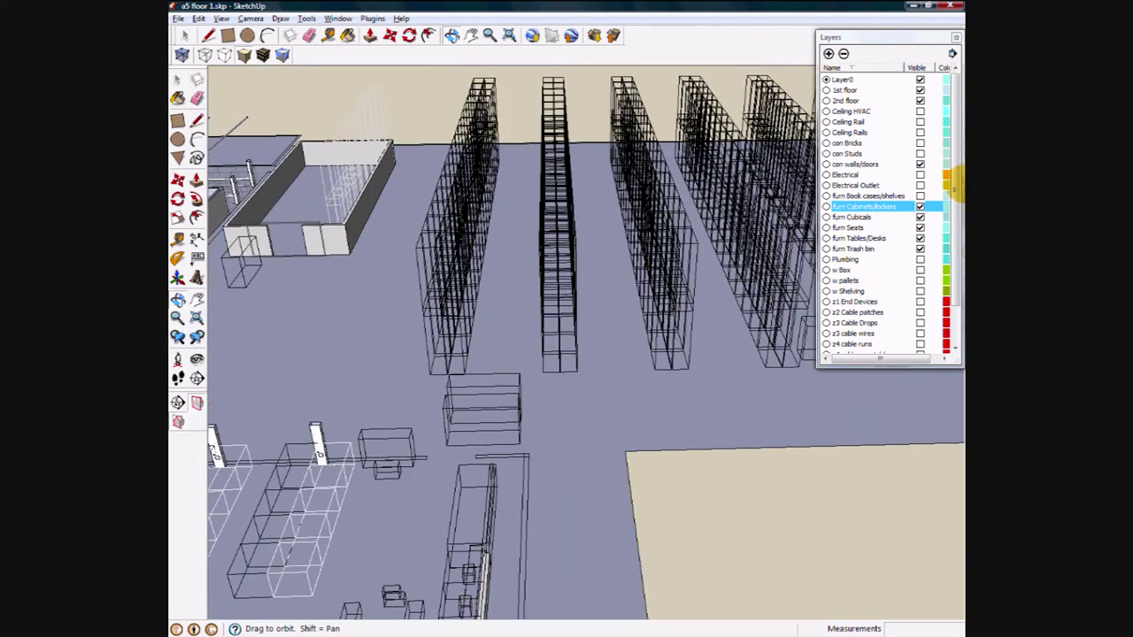
{"action": "left_click", "coordinate": [921, 270]}
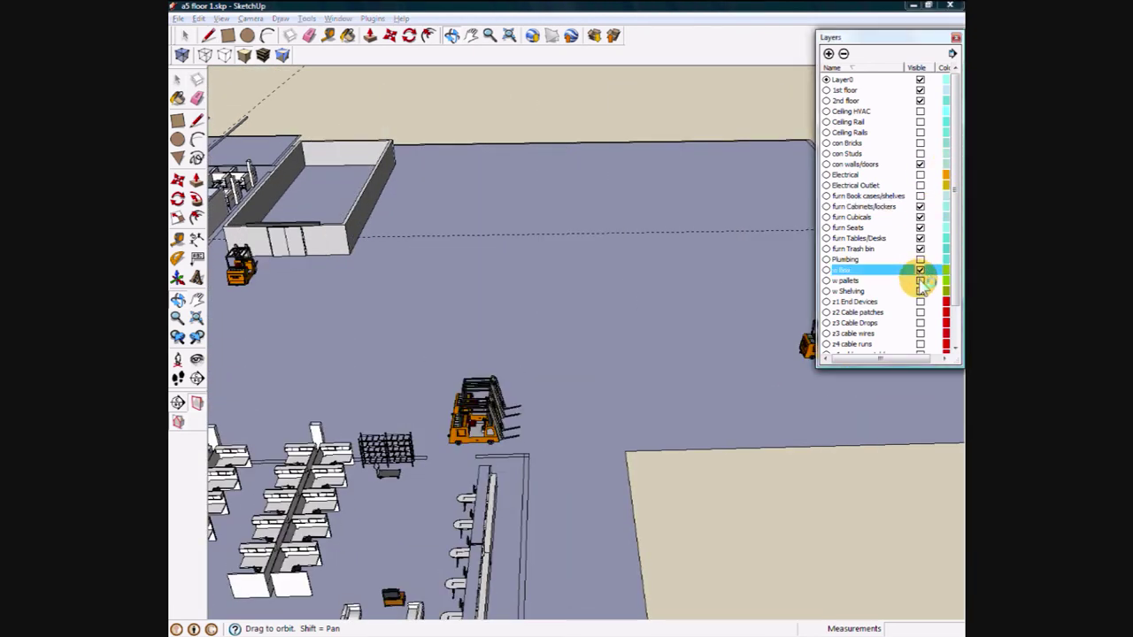
{"action": "left_click", "coordinate": [920, 281]}
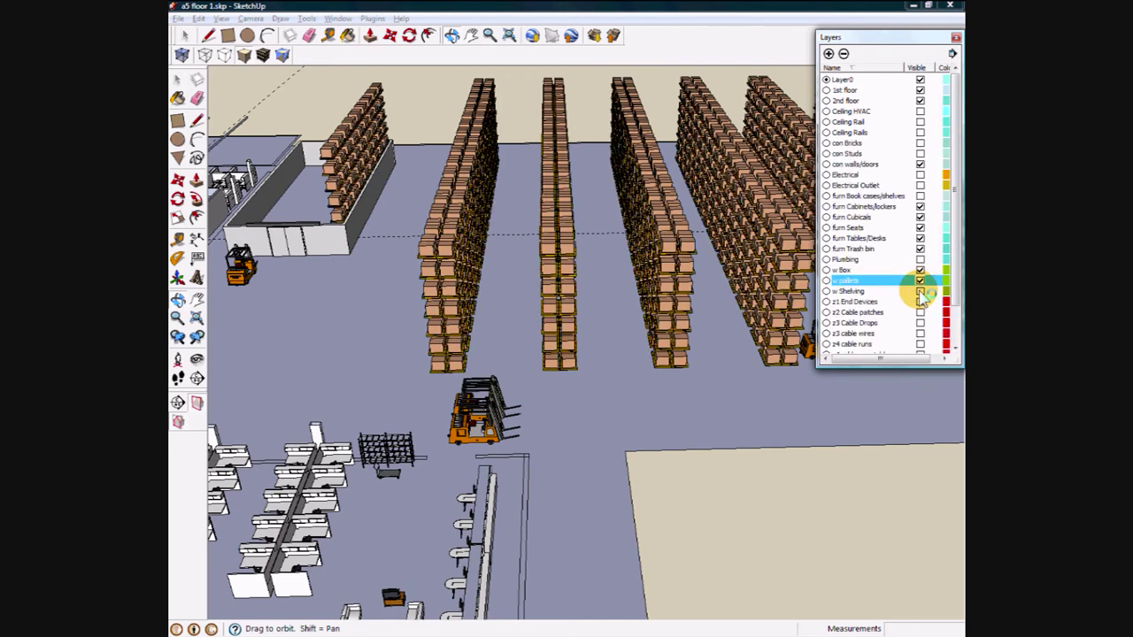
{"action": "left_click", "coordinate": [920, 292]}
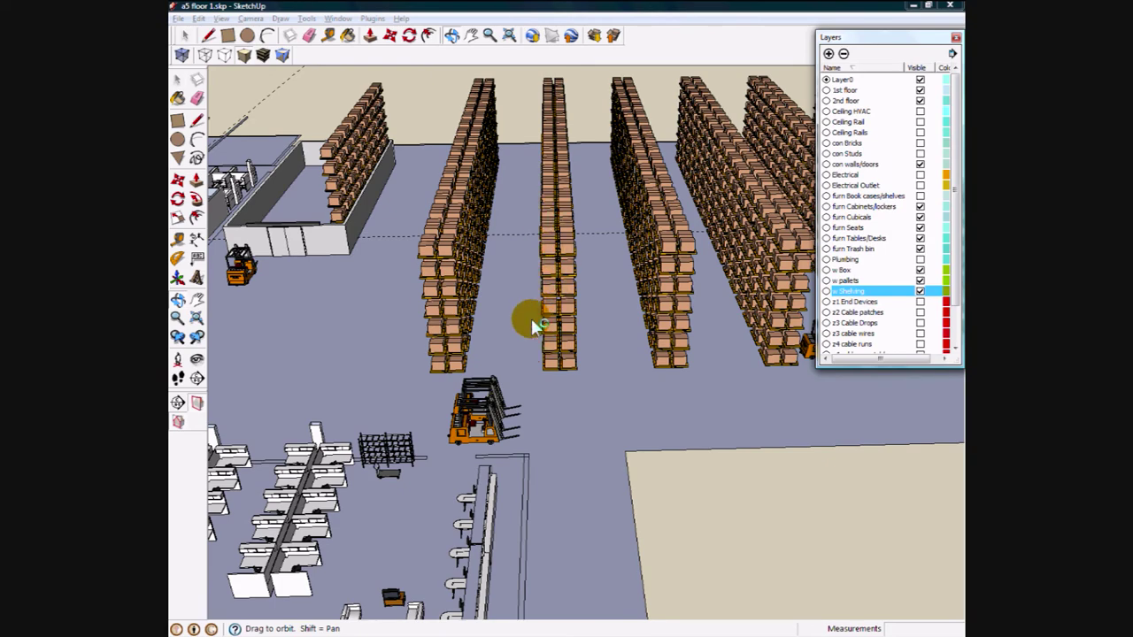
Examine the warehouse shelving with its uprights, pallets and boxes from close up and from an overview.
{"action": "left_click_drag", "start_coordinate": [526, 316], "coordinate": [555, 374]}
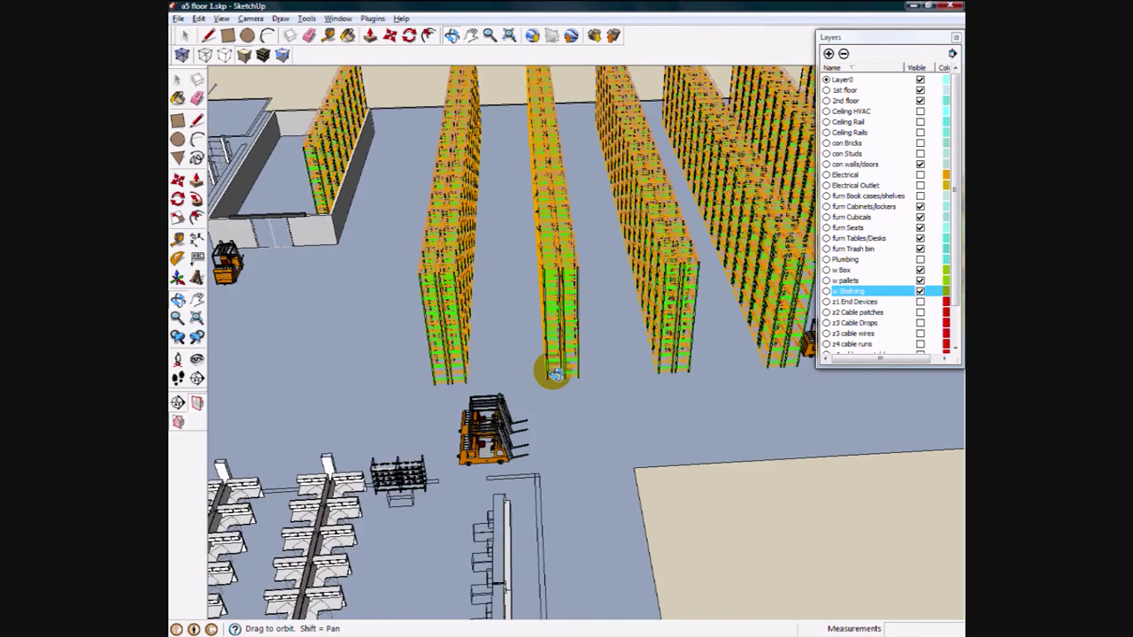
{"action": "scroll", "coordinate": [559, 389], "scroll_direction": "up", "scroll_amount": 6}
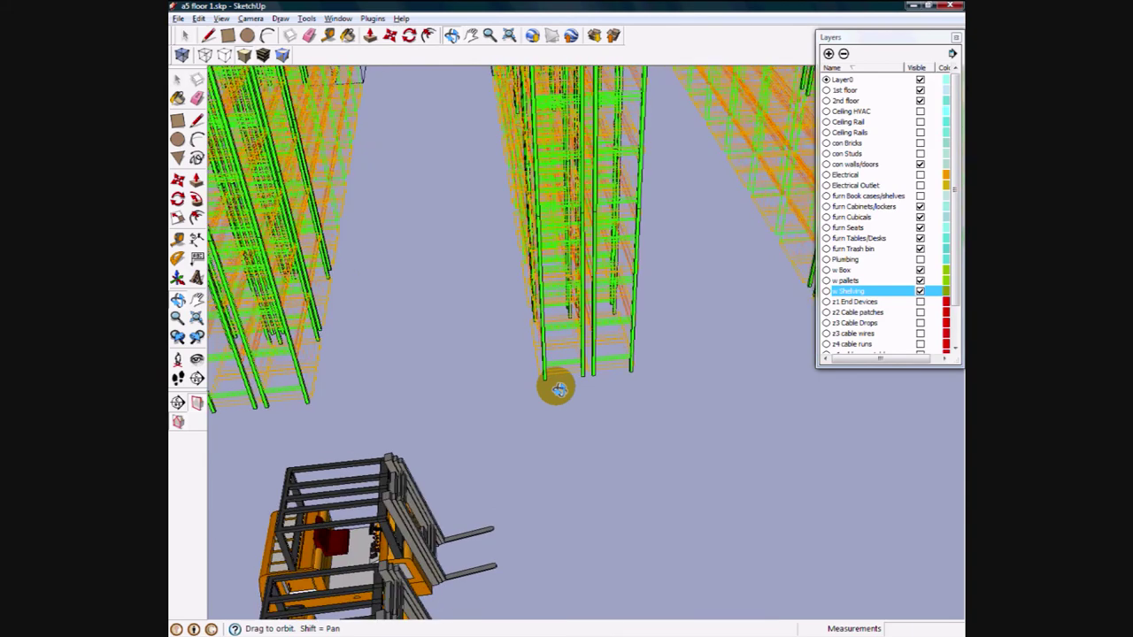
{"action": "scroll", "coordinate": [547, 400], "scroll_direction": "up", "scroll_amount": 4}
{"action": "mouse_move", "coordinate": [533, 341]}
{"action": "left_mouse_down", "text": "shift"}
{"action": "mouse_move", "coordinate": [486, 425]}
{"action": "mouse_move", "coordinate": [672, 410]}
{"action": "mouse_move", "coordinate": [551, 397]}
{"action": "mouse_move", "coordinate": [533, 339]}
{"action": "mouse_move", "coordinate": [637, 329]}
{"action": "mouse_move", "coordinate": [653, 382]}
{"action": "left_mouse_up", "text": "shift"}
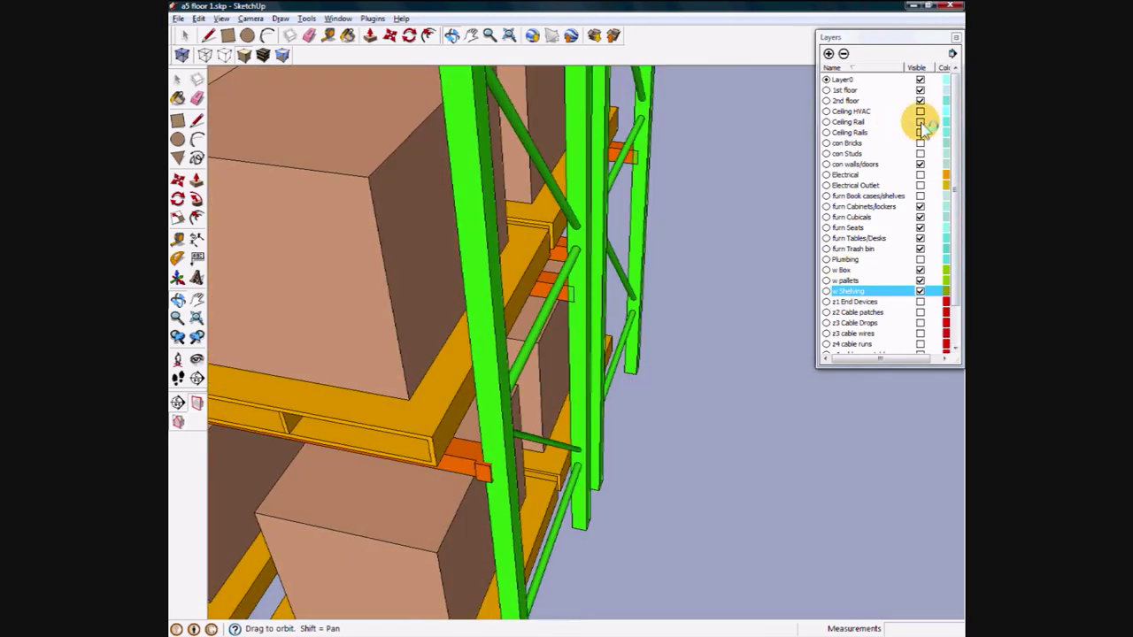
{"action": "left_click_drag", "start_coordinate": [840, 510], "coordinate": [595, 354]}
{"action": "left_click_drag", "start_coordinate": [409, 468], "coordinate": [952, 239]}
Hide the w Shelving, w Box and w pallets layers and return to an overview of the rooms.
{"action": "left_click", "coordinate": [921, 291]}
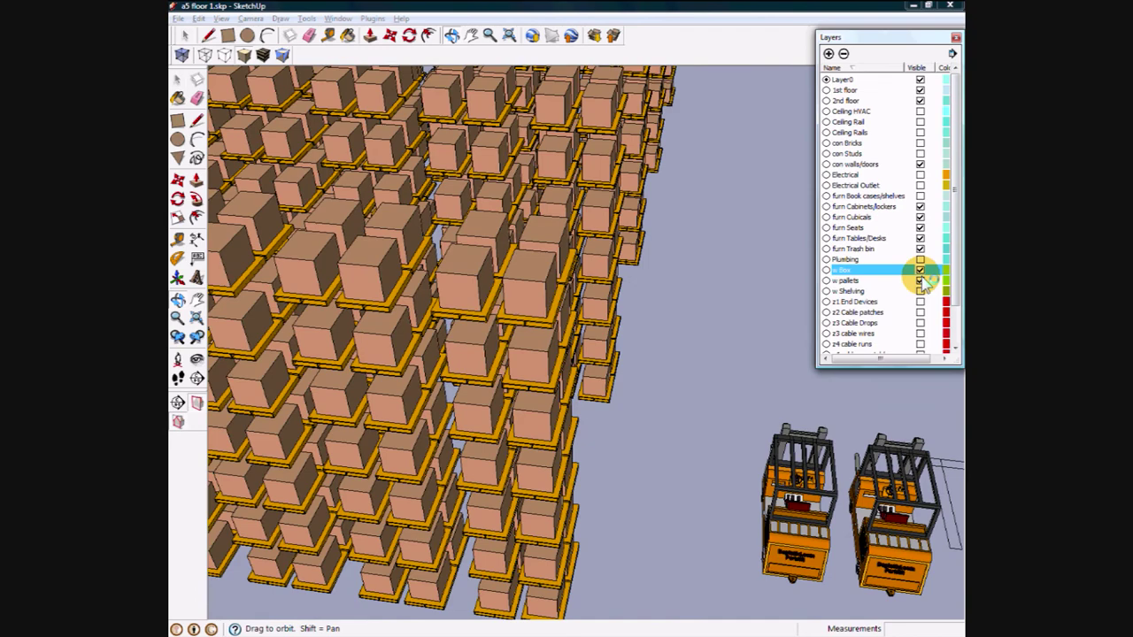
{"action": "left_click", "coordinate": [920, 270]}
{"action": "left_click", "coordinate": [921, 281]}
{"action": "left_click_drag", "start_coordinate": [682, 309], "coordinate": [496, 284]}
{"action": "key", "text": "alt+Tab"}
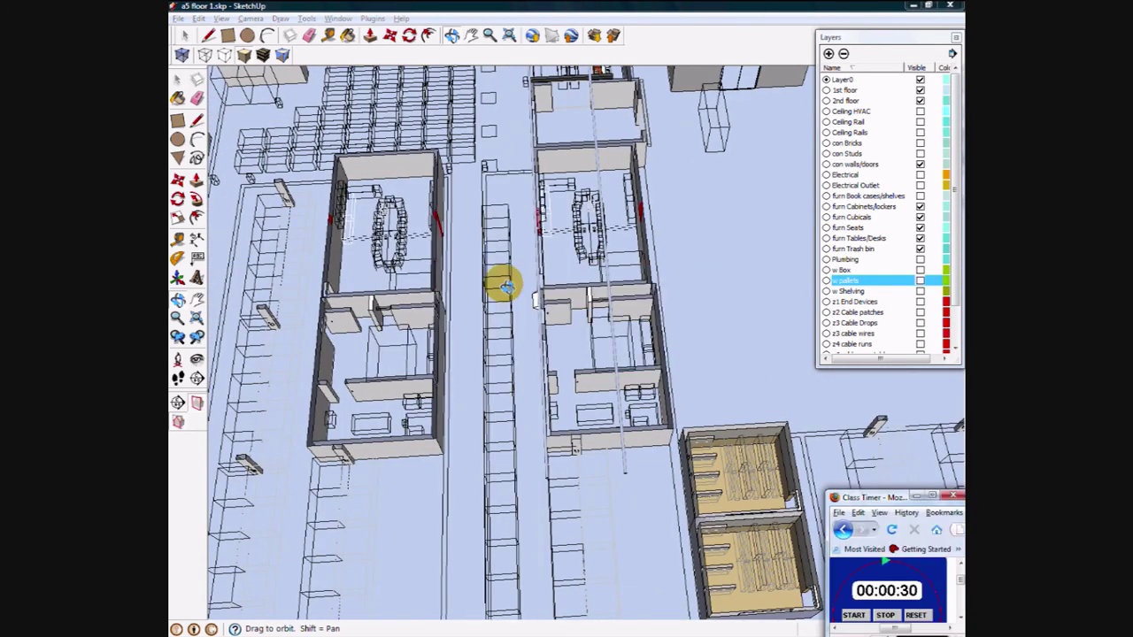
Bring the cubicle rows into view, show the Ceiling Rail layer and examine the rails above the desks from close up.
{"action": "key", "text": "alt+Tab"}
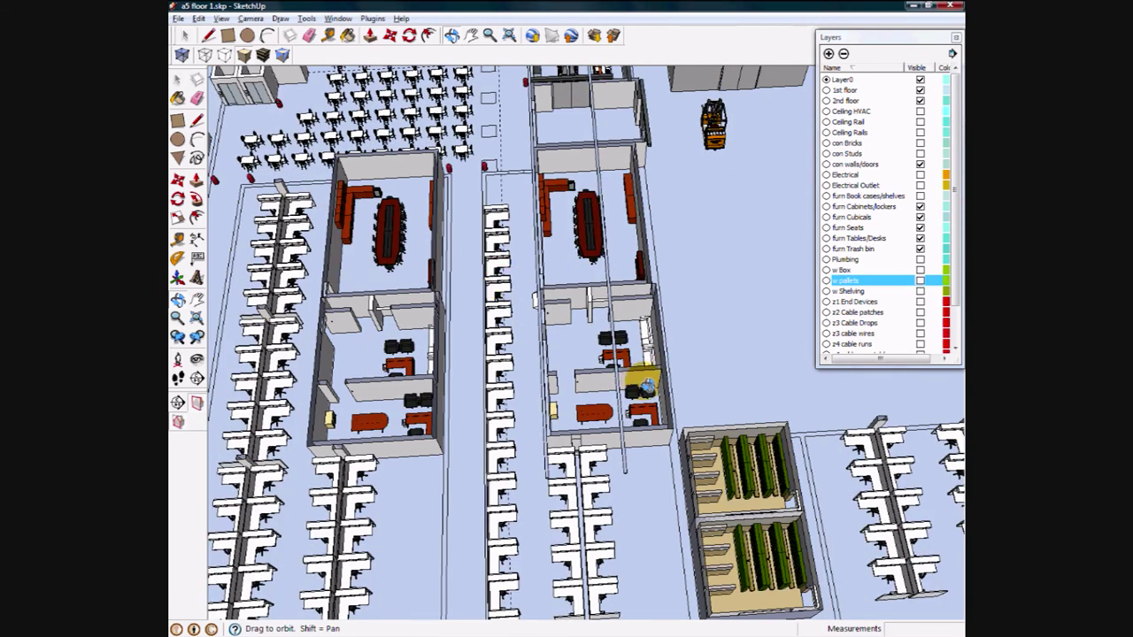
{"action": "left_click_drag", "start_coordinate": [586, 431], "coordinate": [560, 431]}
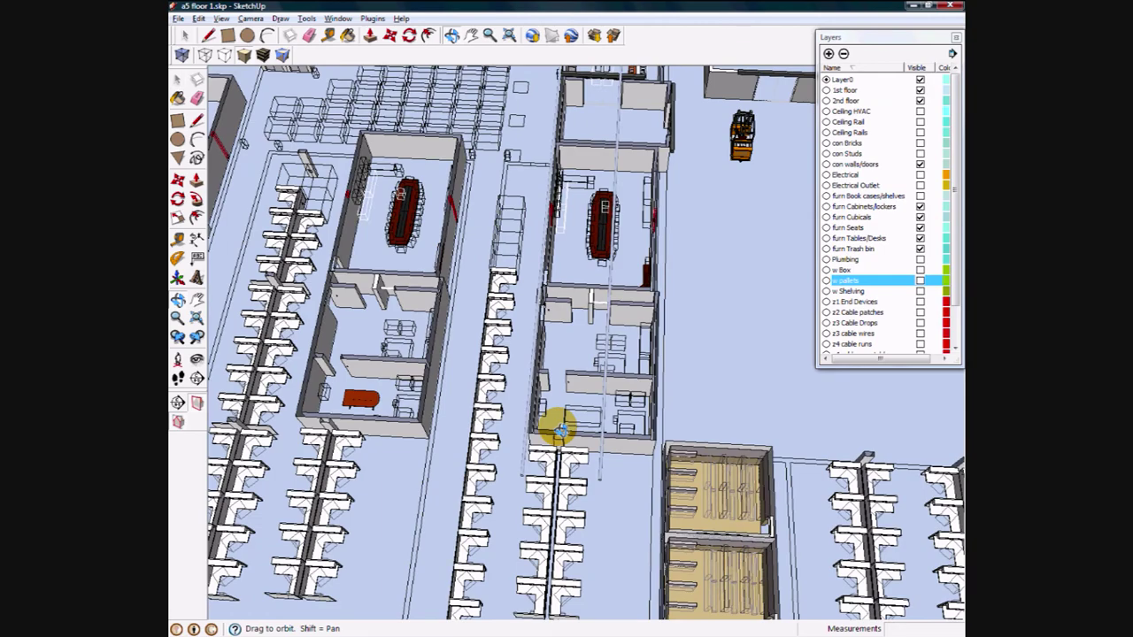
{"action": "left_click_drag", "start_coordinate": [564, 500], "coordinate": [734, 346]}
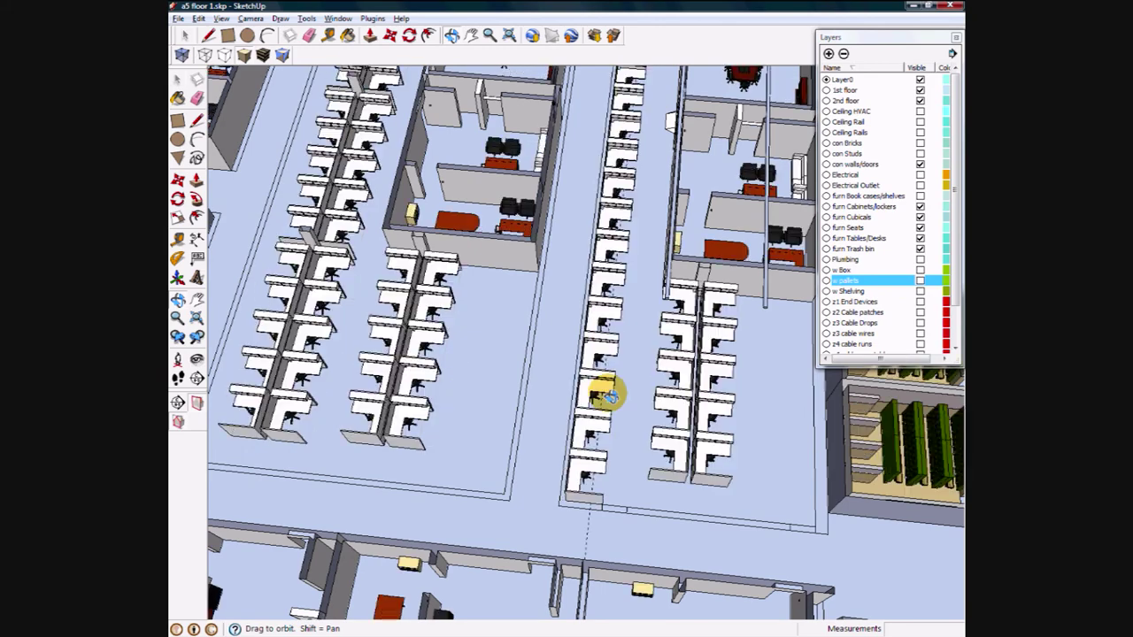
{"action": "mouse_move", "coordinate": [606, 395]}
{"action": "left_mouse_down"}
{"action": "mouse_move", "coordinate": [566, 430]}
{"action": "mouse_move", "coordinate": [602, 375]}
{"action": "left_mouse_up"}
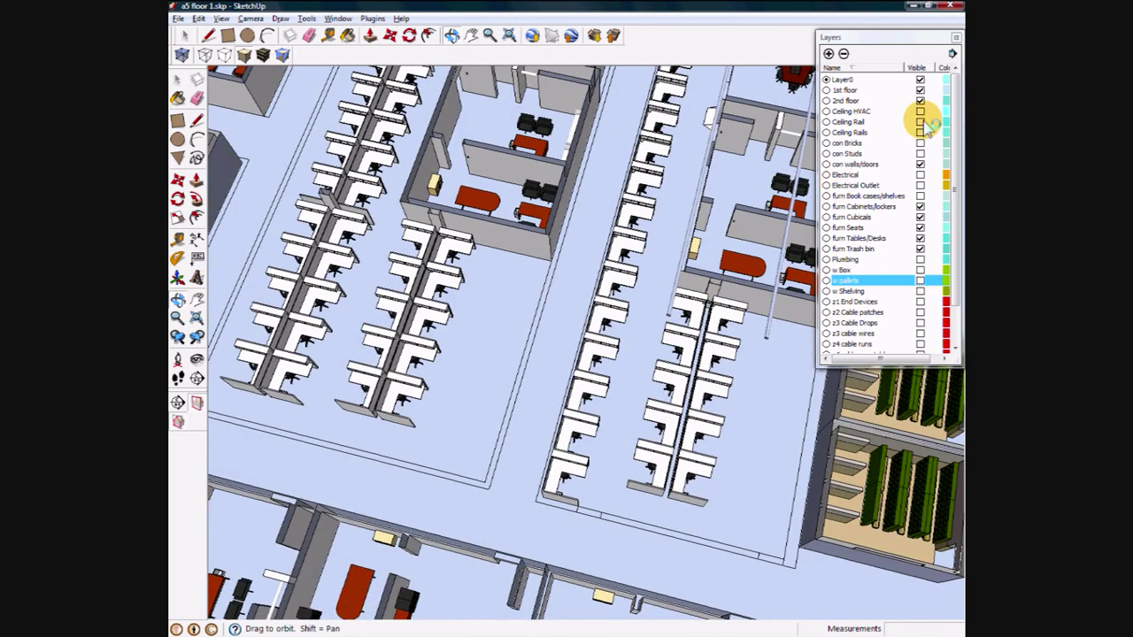
{"action": "scroll", "coordinate": [597, 354], "scroll_direction": "up", "scroll_amount": 8}
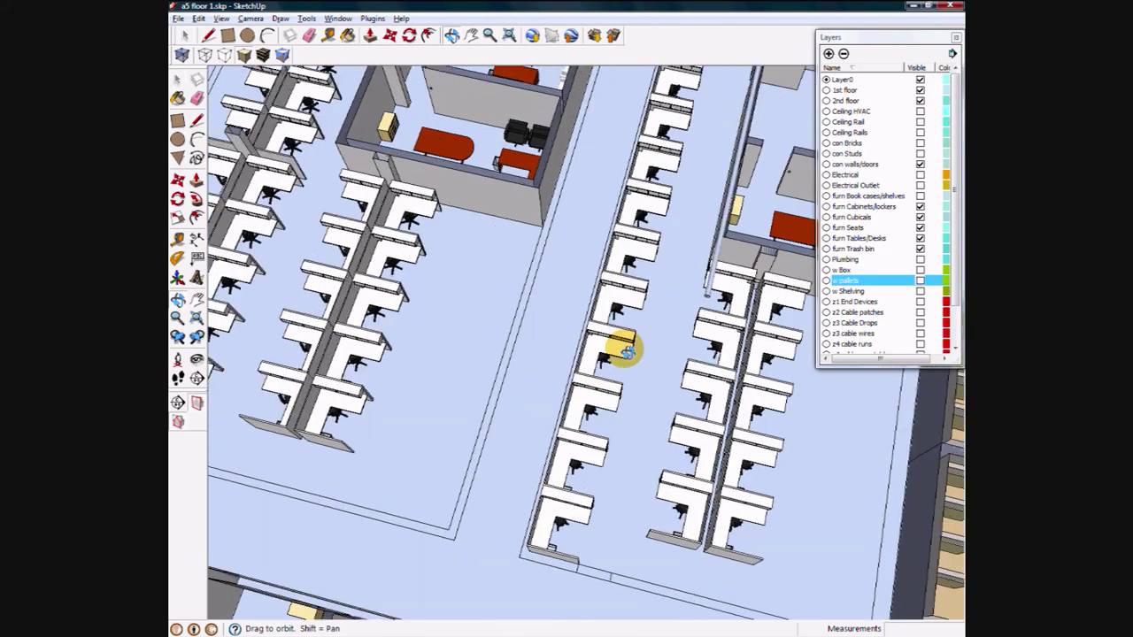
{"action": "left_click", "coordinate": [920, 121]}
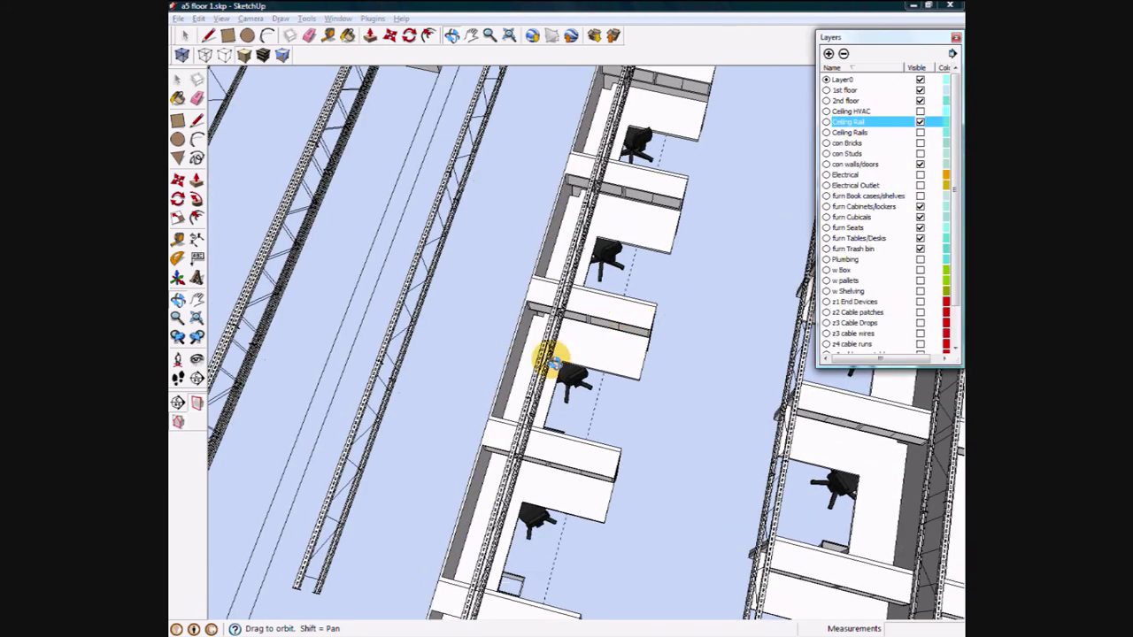
{"action": "left_click_drag", "start_coordinate": [551, 361], "coordinate": [678, 266]}
Toggle the Ceiling Rails layer on and off, hide the Ceiling Rail layer and return to an overview of the cubicles.
{"action": "left_click", "coordinate": [921, 133]}
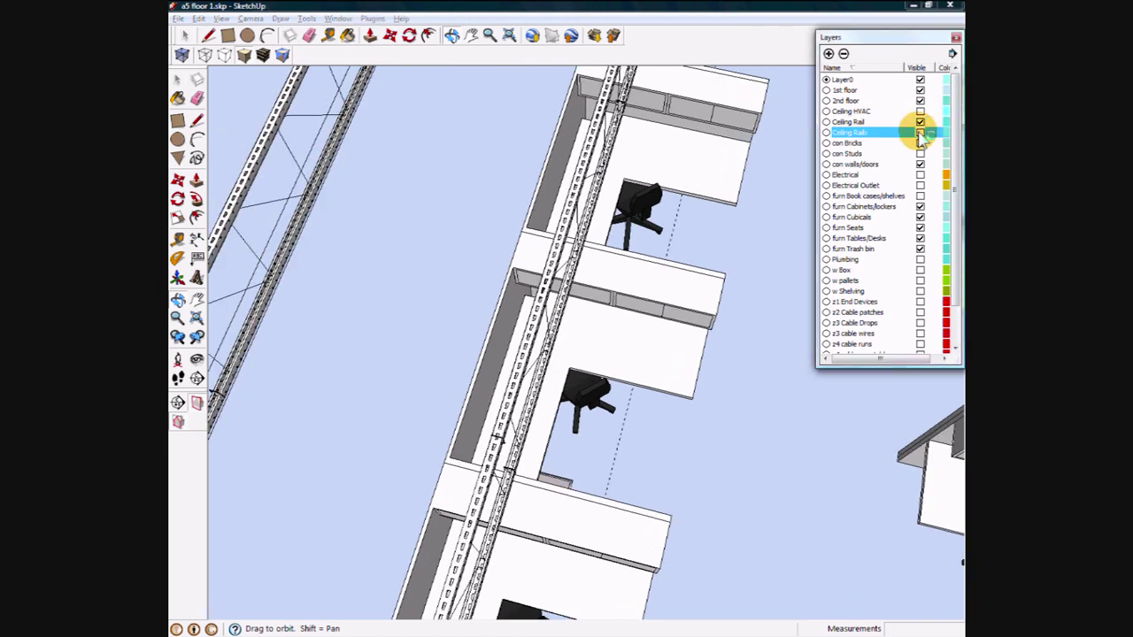
{"action": "left_click", "coordinate": [920, 133]}
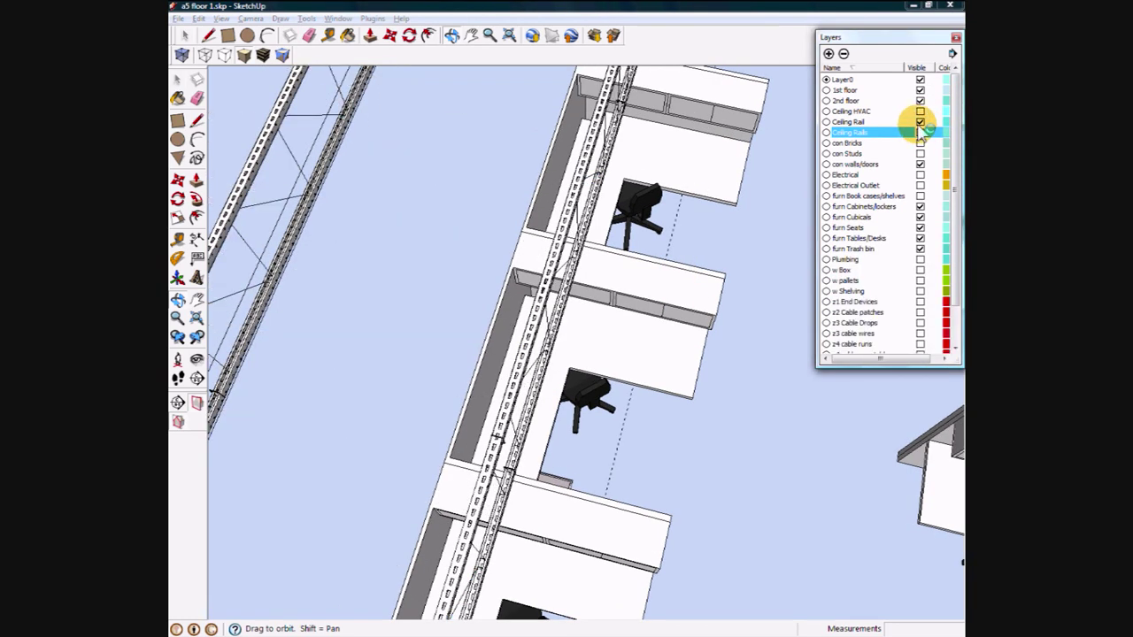
{"action": "left_click", "coordinate": [919, 121]}
{"action": "mouse_move", "coordinate": [608, 375]}
{"action": "left_mouse_down"}
{"action": "mouse_move", "coordinate": [617, 294]}
{"action": "mouse_move", "coordinate": [590, 262]}
{"action": "mouse_move", "coordinate": [592, 346]}
{"action": "mouse_move", "coordinate": [562, 309]}
{"action": "left_mouse_up"}
{"action": "scroll", "coordinate": [617, 294], "scroll_direction": "down", "scroll_amount": 6}
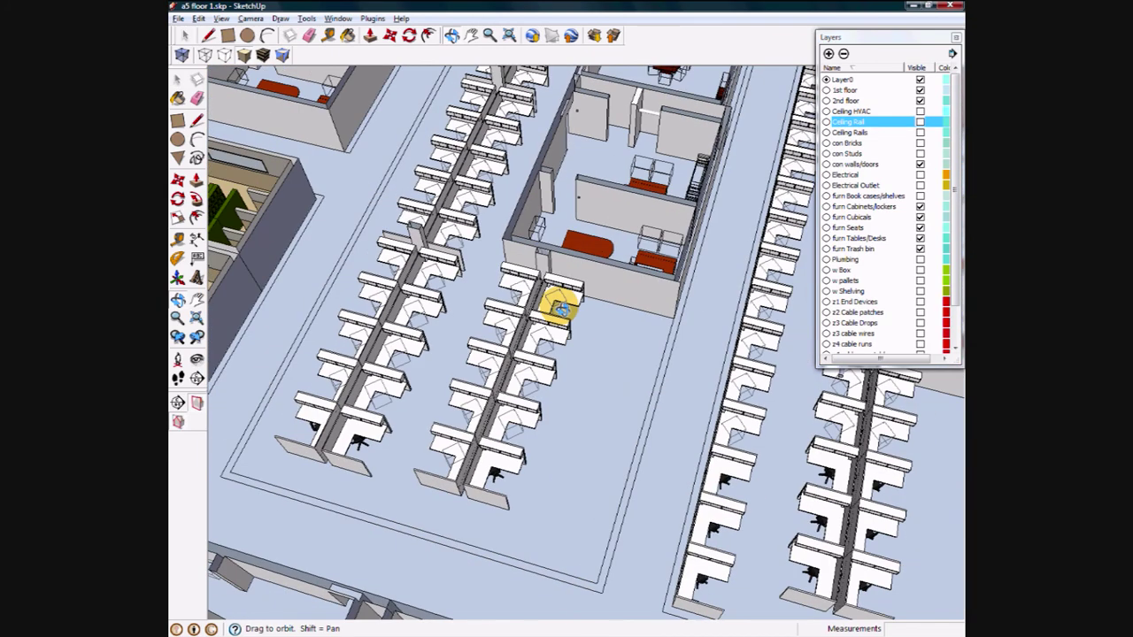
Show the Ceiling HVAC layer and view the ductwork over the whole floor from above.
{"action": "left_click", "coordinate": [921, 111]}
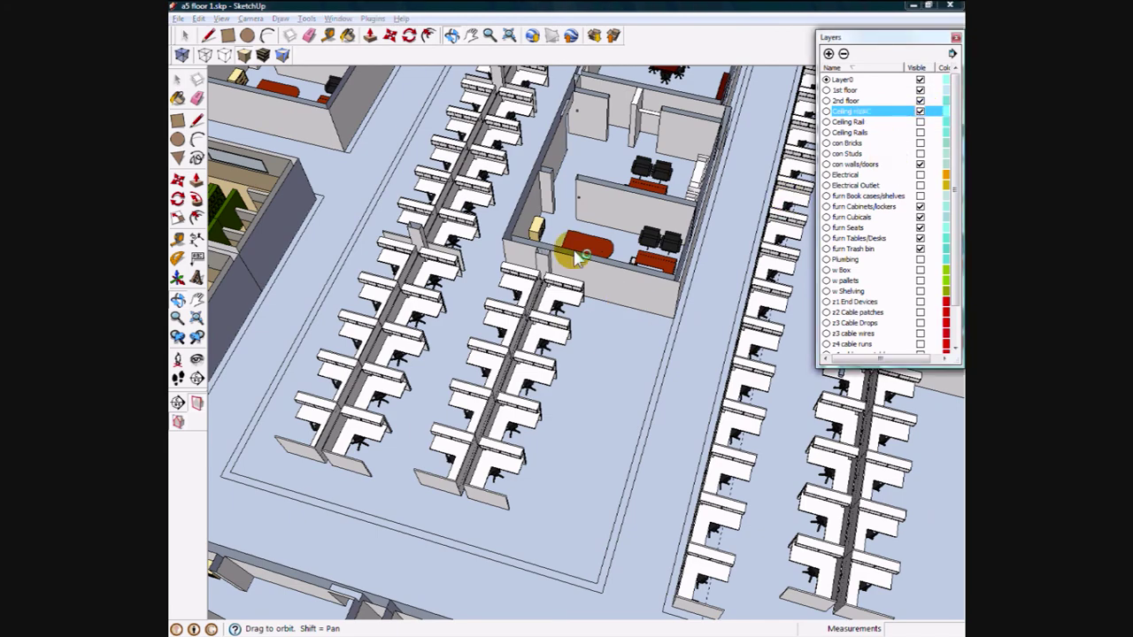
{"action": "left_click_drag", "start_coordinate": [505, 273], "coordinate": [559, 367]}
{"action": "scroll", "coordinate": [559, 366], "scroll_direction": "down", "scroll_amount": 3}
{"action": "left_click_drag", "start_coordinate": [459, 385], "coordinate": [466, 336], "text": "shift"}
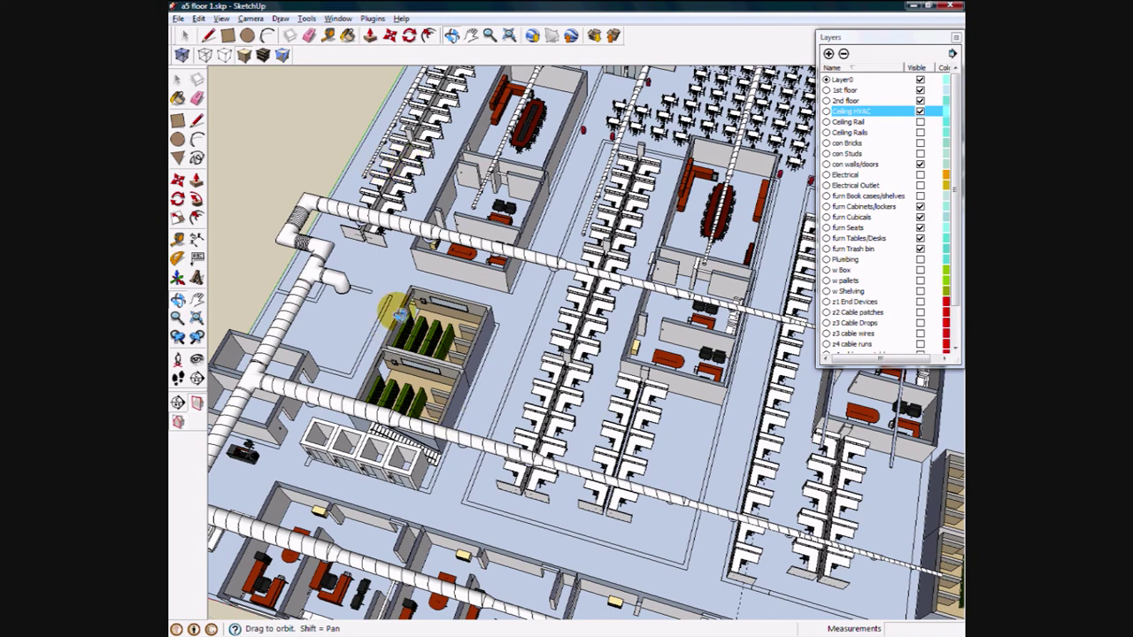
{"action": "left_click_drag", "start_coordinate": [492, 281], "coordinate": [550, 297]}
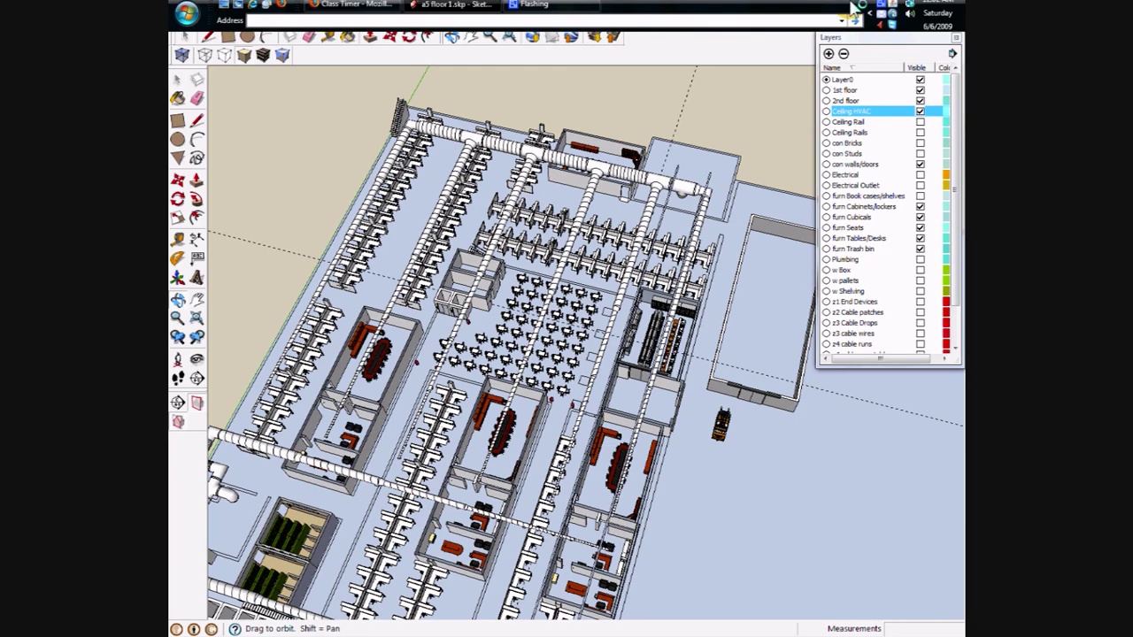
{"action": "right_click", "coordinate": [887, 15]}
{"action": "left_click", "coordinate": [906, 30]}
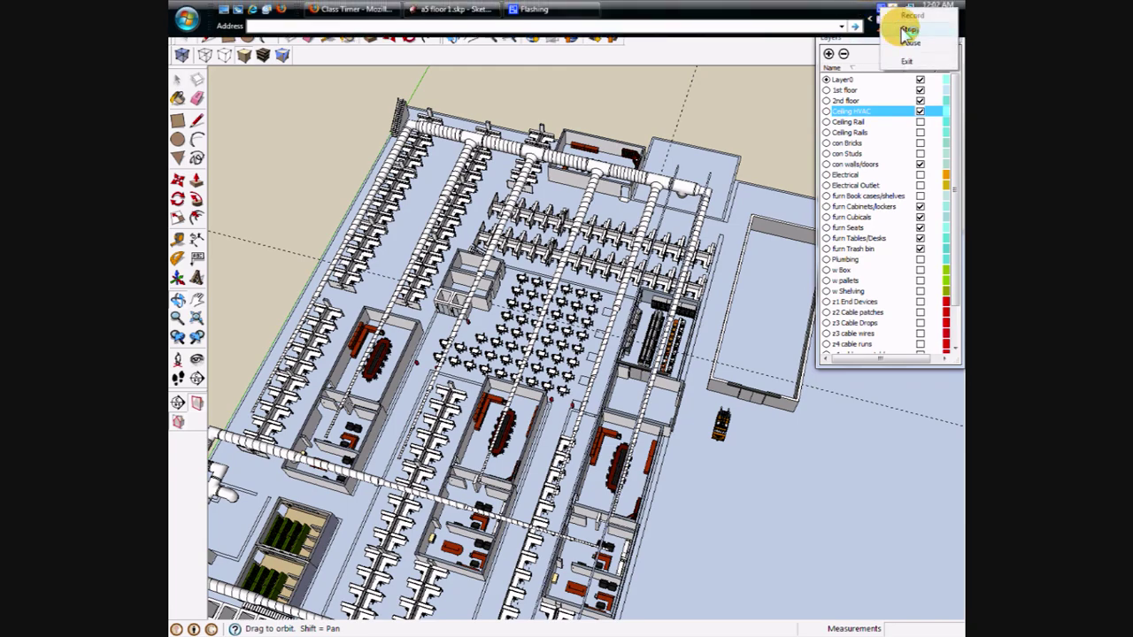